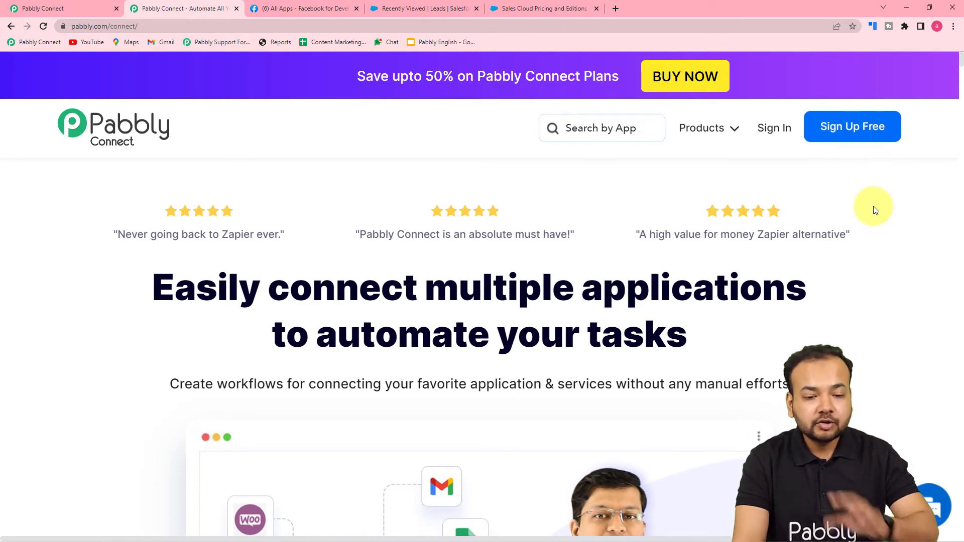
# Step: Create a workflow named "Send WhatsApp Messages to Salesforce Leads" in the Pabbly Connect dashboard and collapse its trigger section
pyautogui.click(70, 5)
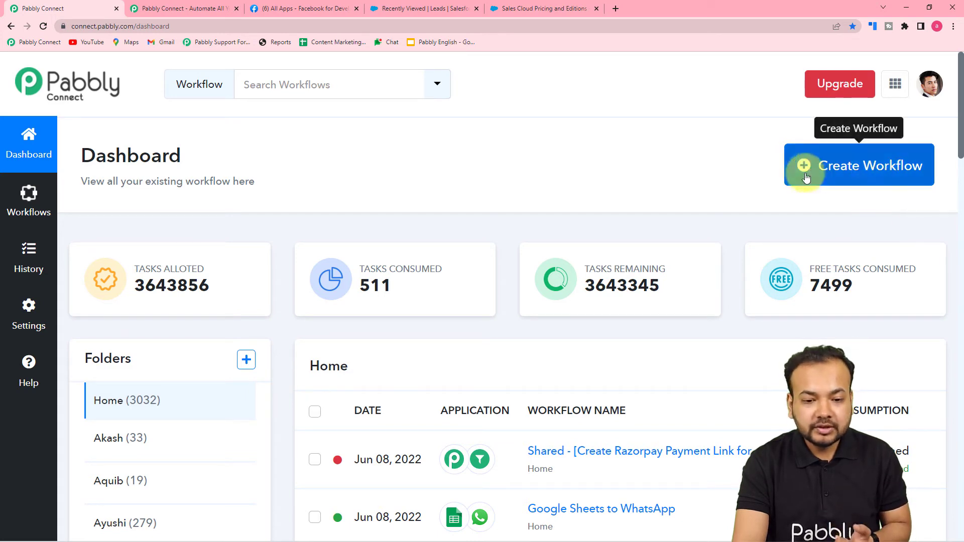
pyautogui.click(868, 179)
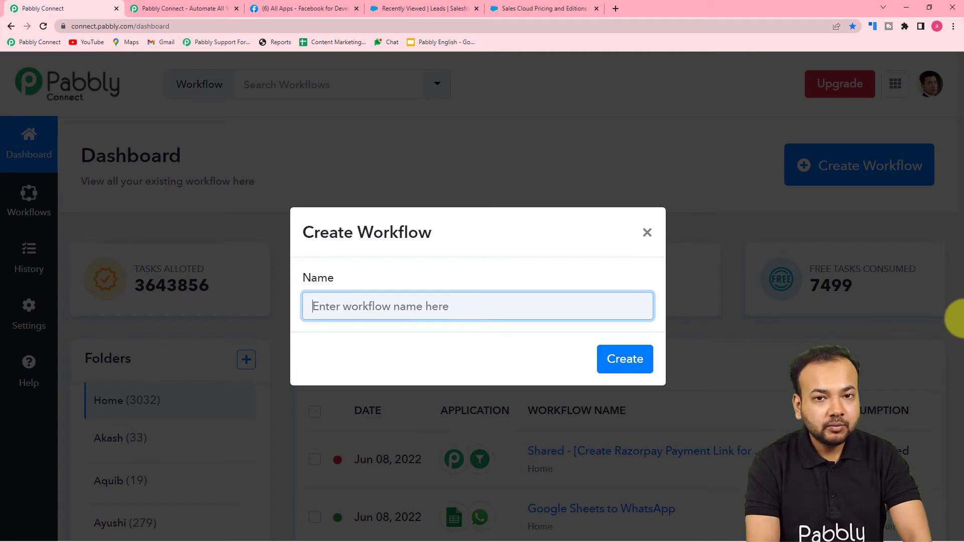
pyautogui.write('S')
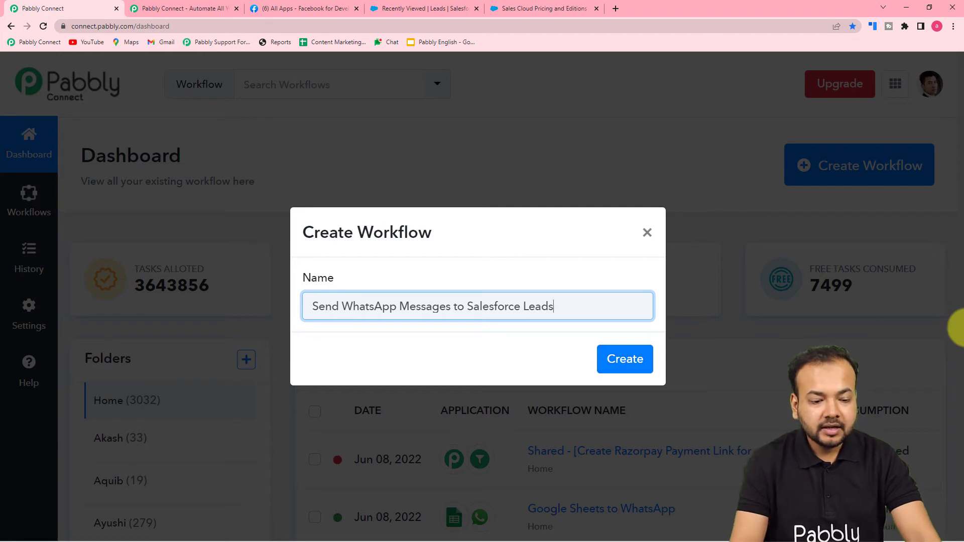
pyautogui.click(625, 360)
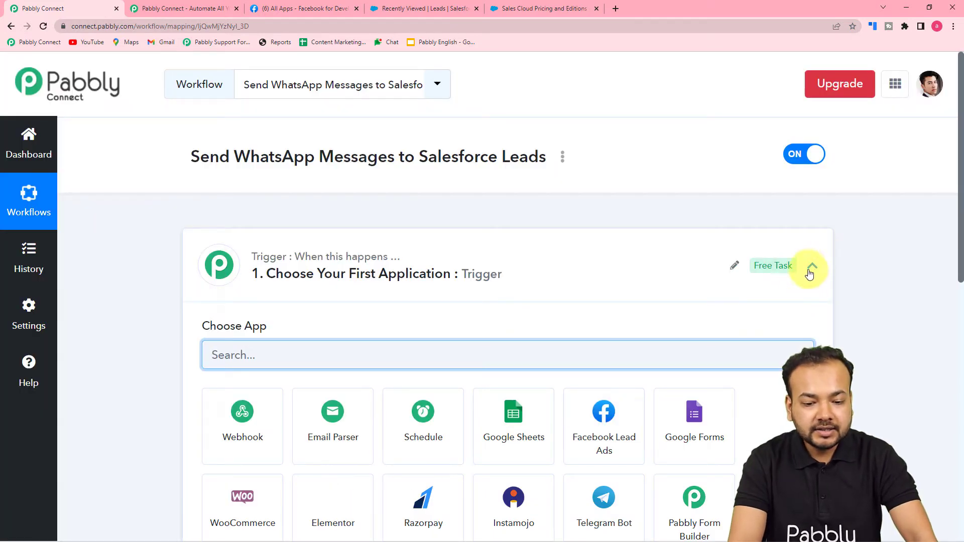
pyautogui.click(811, 266)
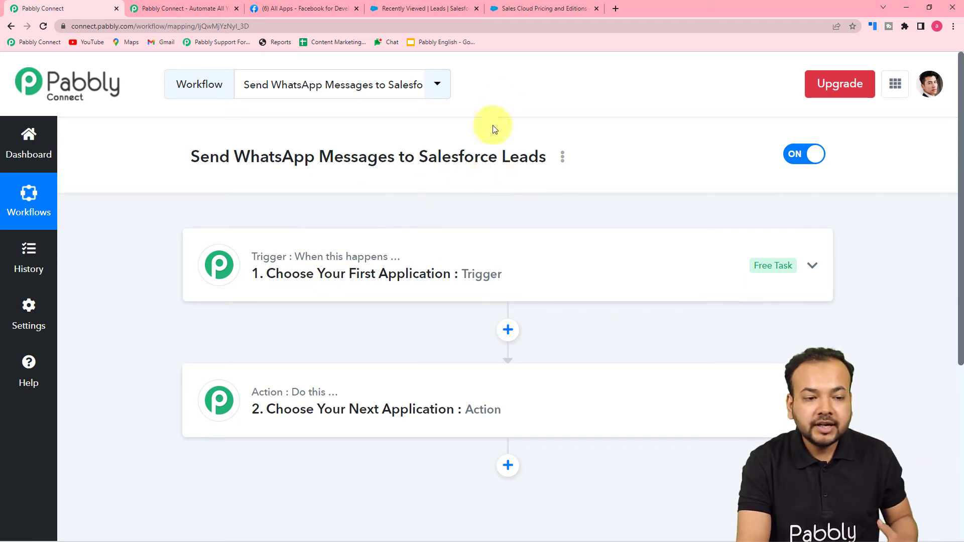
# Step: Look over the Salesforce recently viewed leads list and the Sales Cloud pricing page, ending back at the Pabbly Connect workflow
pyautogui.click(462, 10)
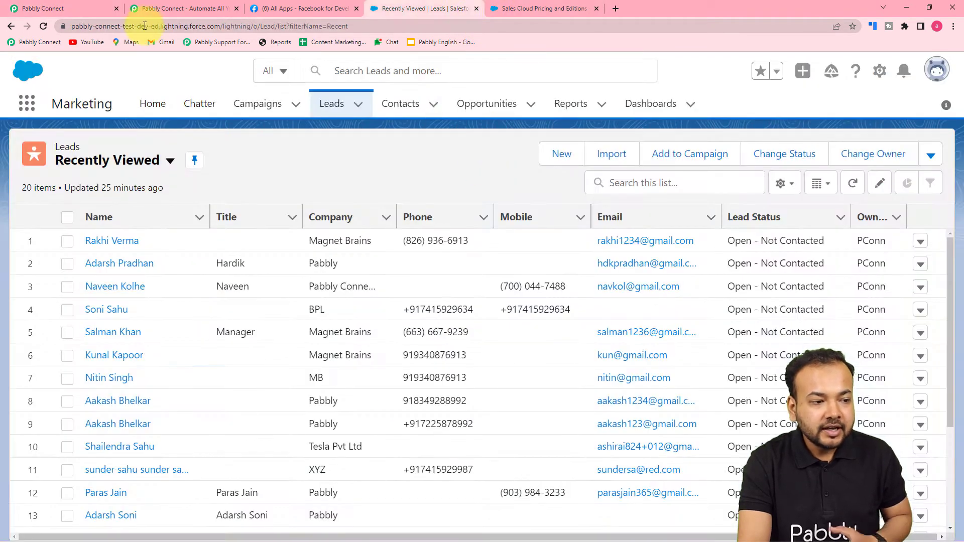
pyautogui.click(100, 8)
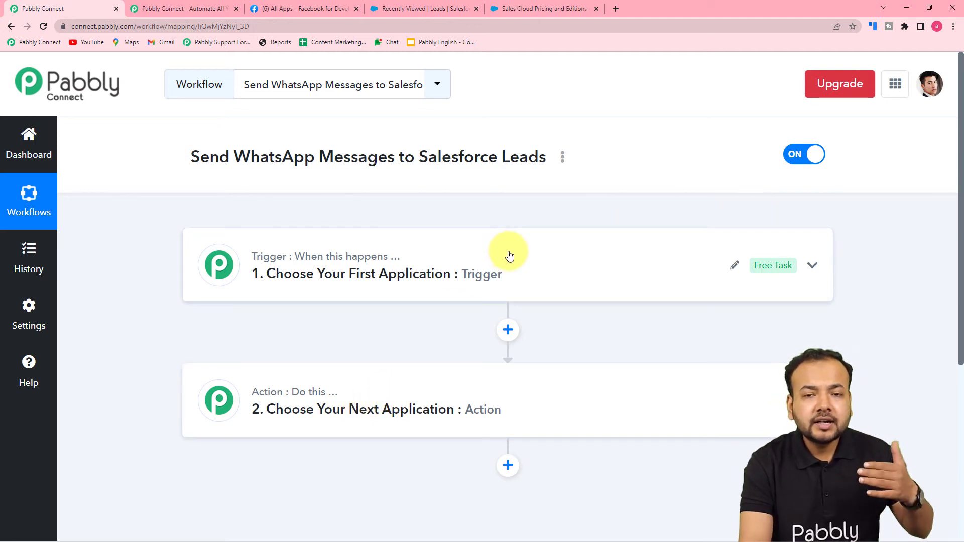
pyautogui.click(528, 8)
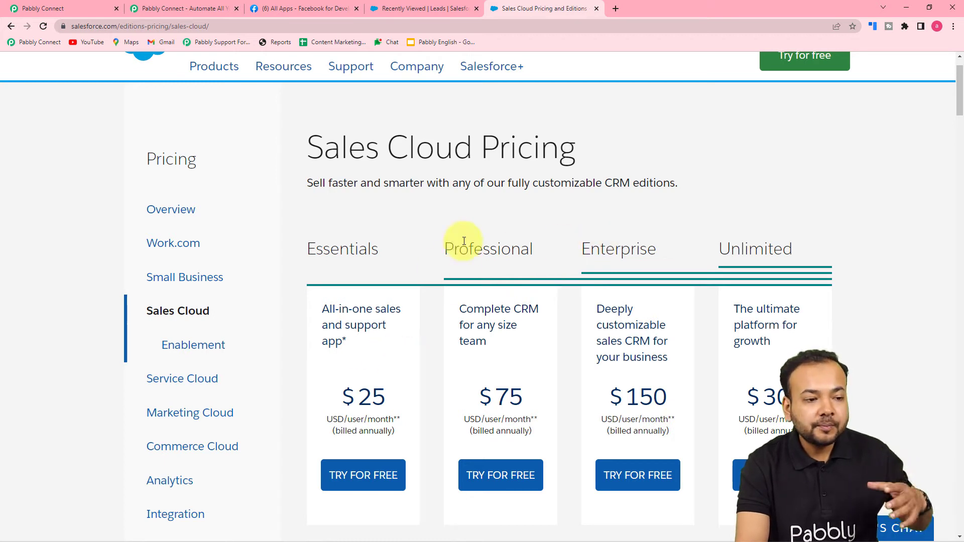
pyautogui.click(73, 8)
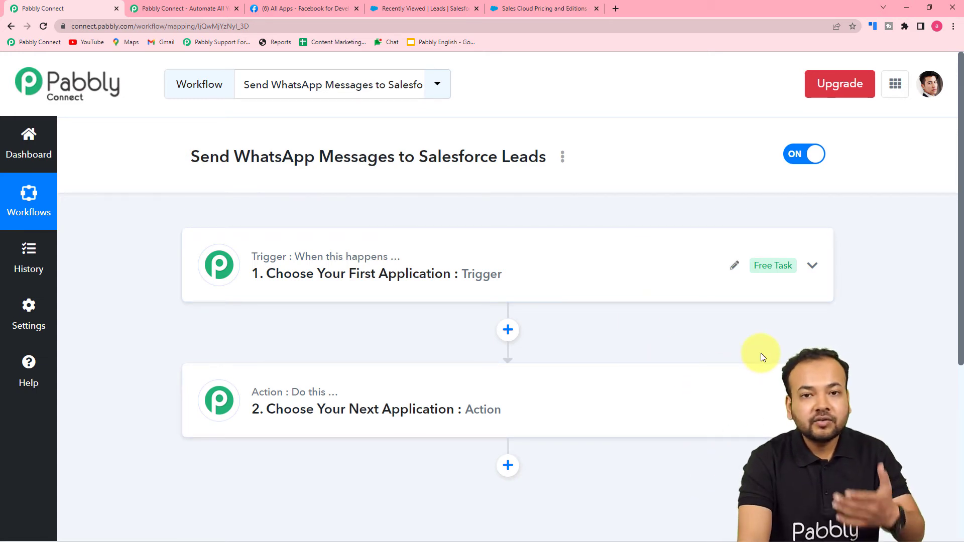
# Step: Set the workflow trigger to the Salesforce app with the New Lead event
pyautogui.scroll(-1, 761, 354)
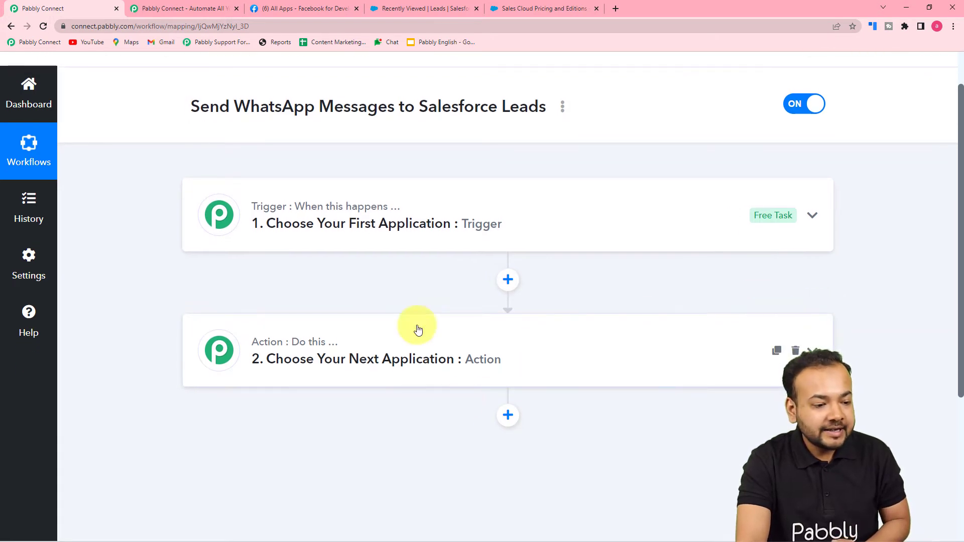
pyautogui.click(423, 242)
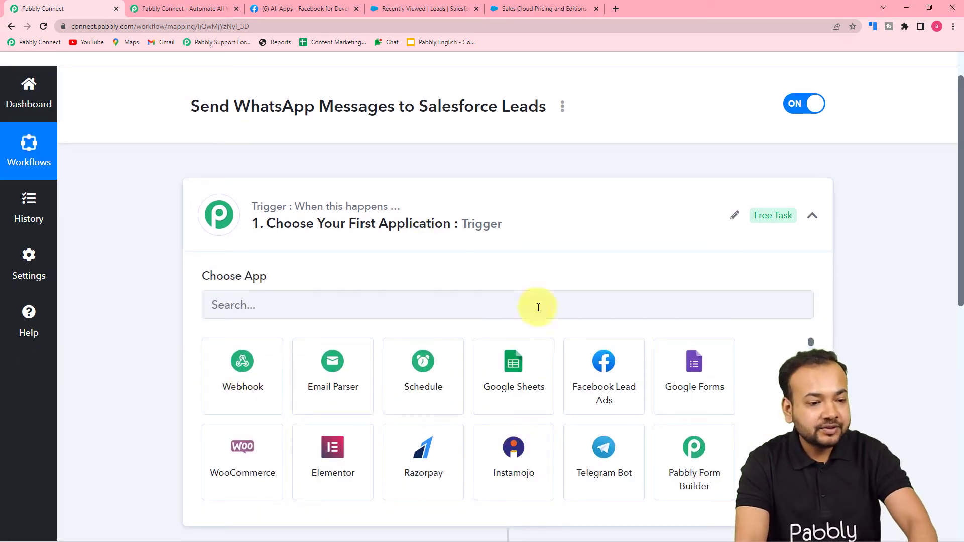
pyautogui.click(522, 307)
pyautogui.write('Sale')
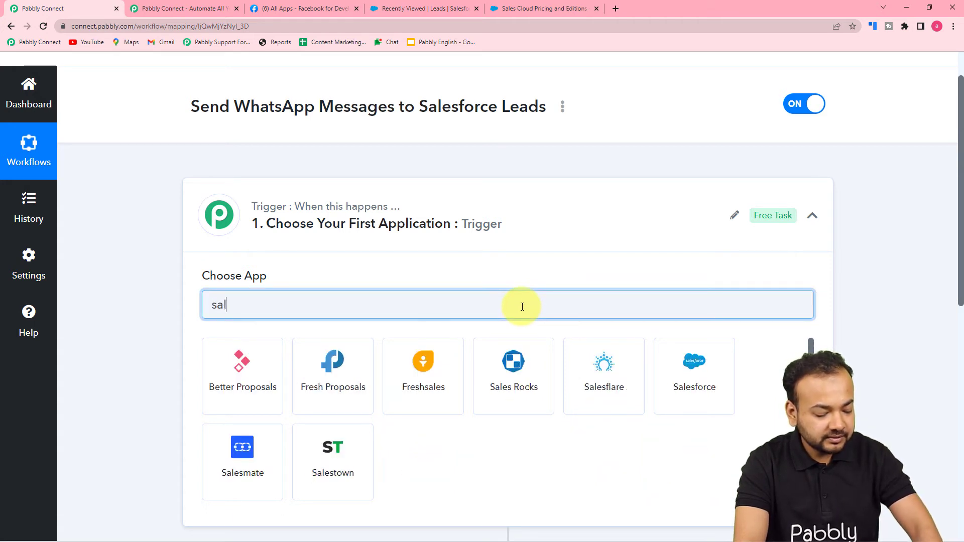
pyautogui.write('s')
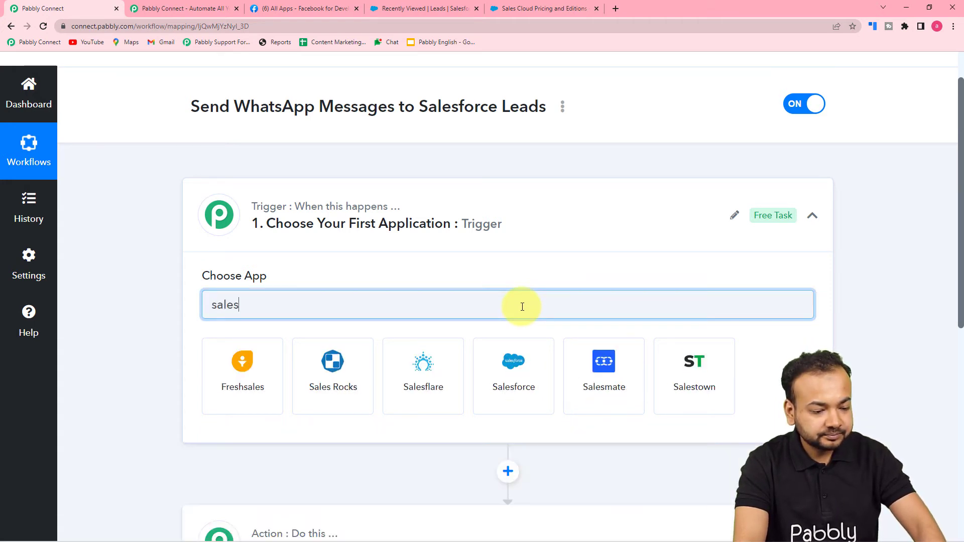
pyautogui.click(516, 409)
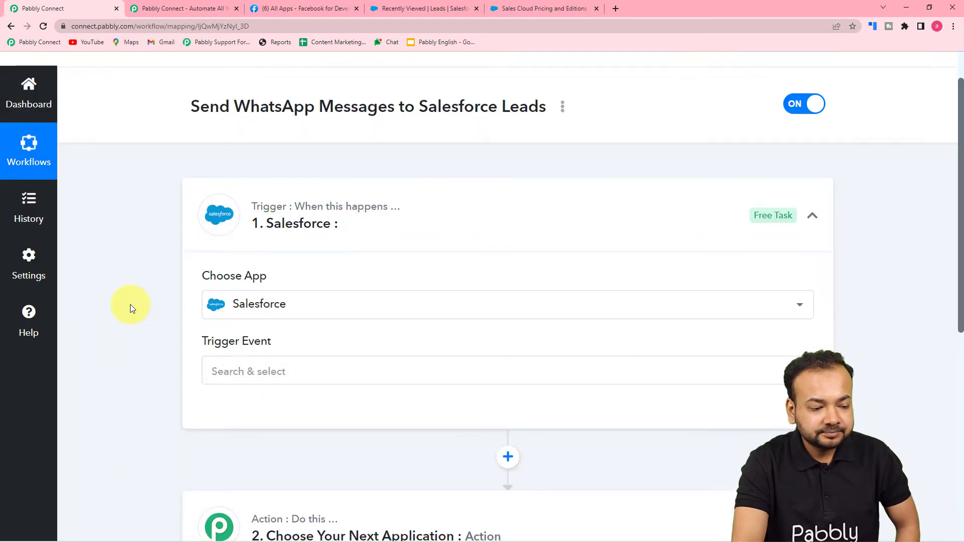
pyautogui.scroll(-3, 280, 265)
pyautogui.click(258, 222)
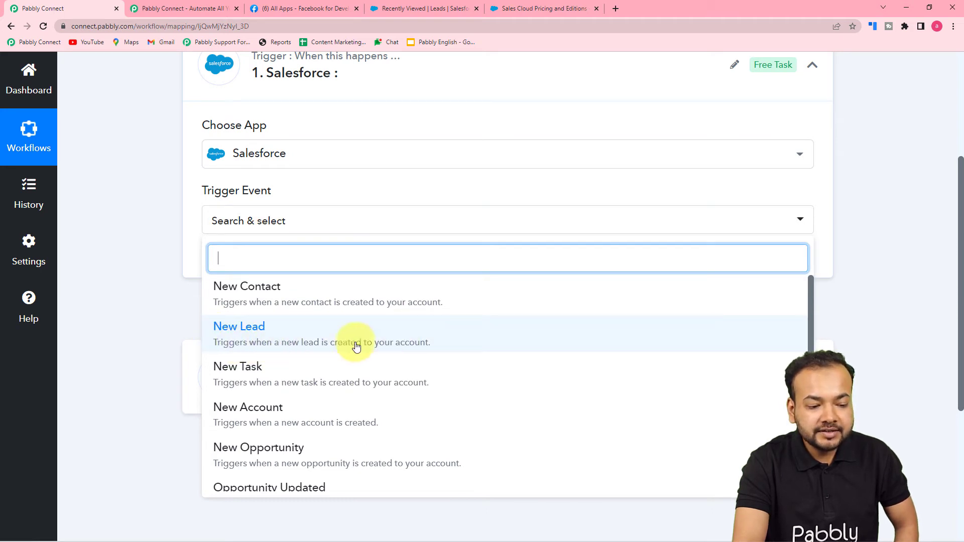
pyautogui.click(289, 347)
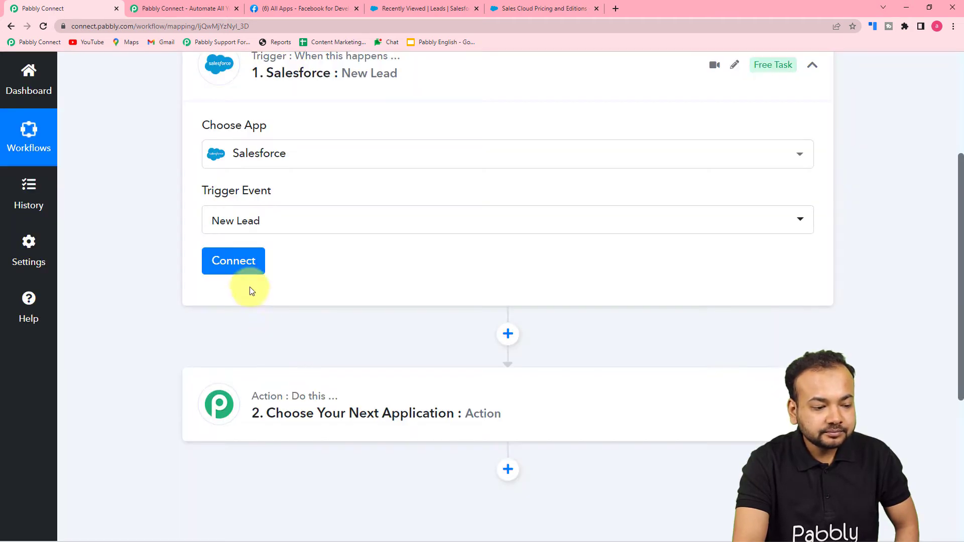
# Step: Add a new Salesforce connection to the trigger and allow Pabbly Connect to access the Salesforce account
pyautogui.click(236, 262)
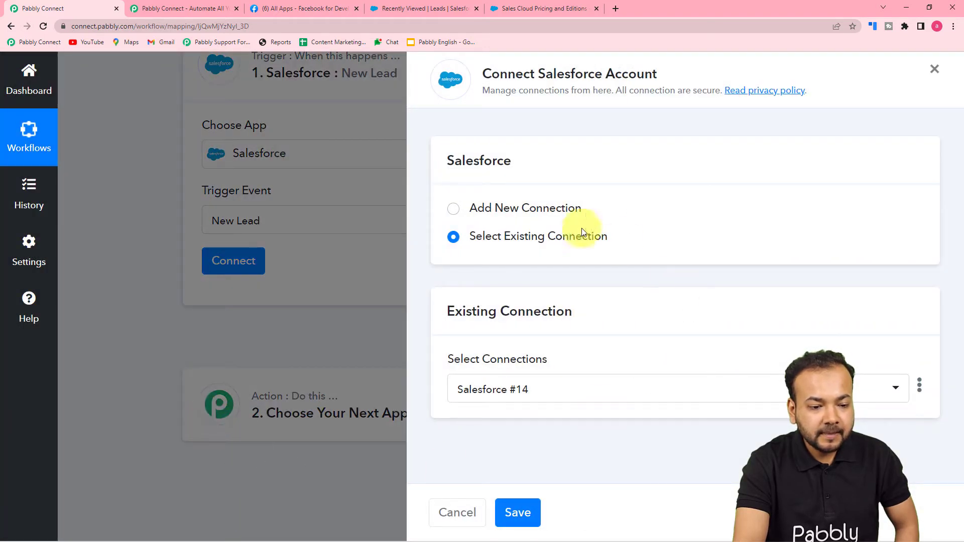
pyautogui.click(455, 210)
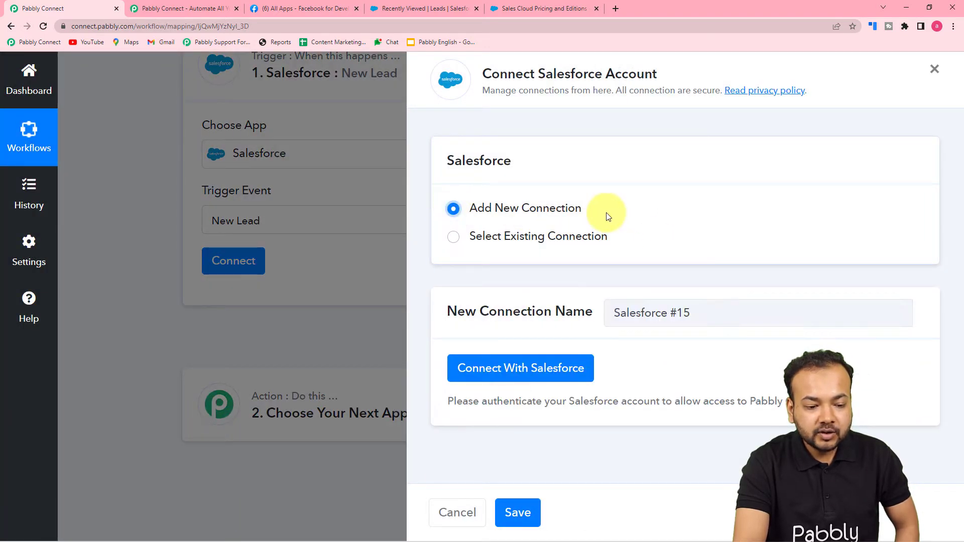
pyautogui.click(523, 370)
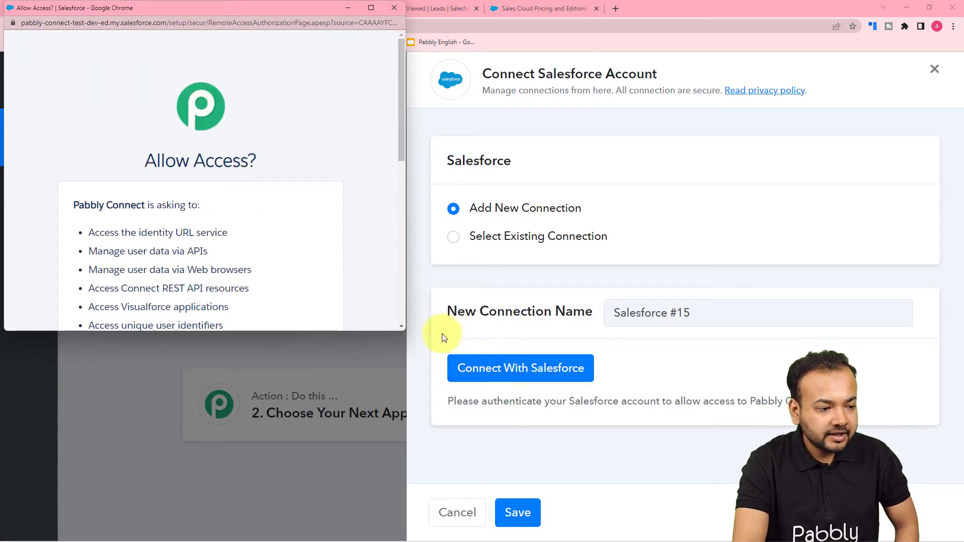
pyautogui.scroll(-4, 295, 177)
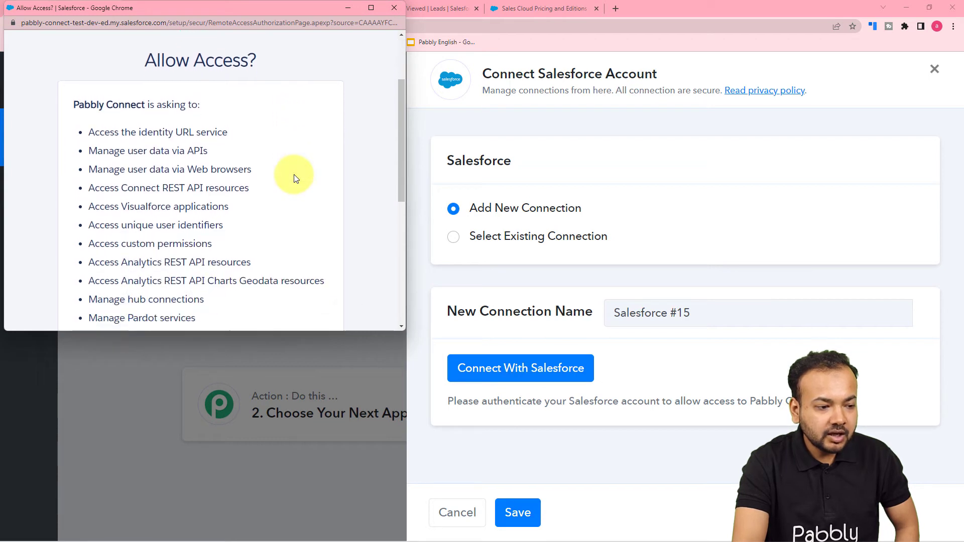
pyautogui.scroll(-4, 294, 177)
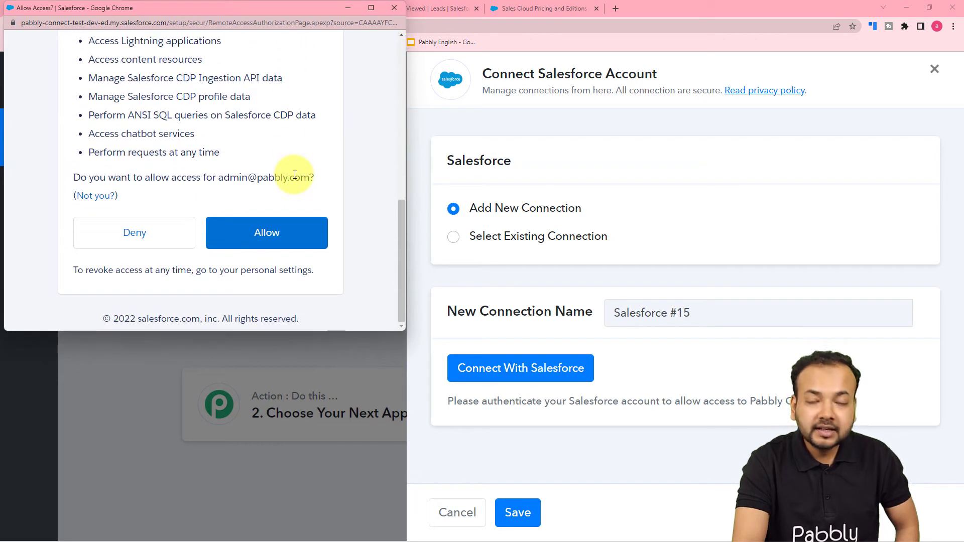
pyautogui.click(257, 233)
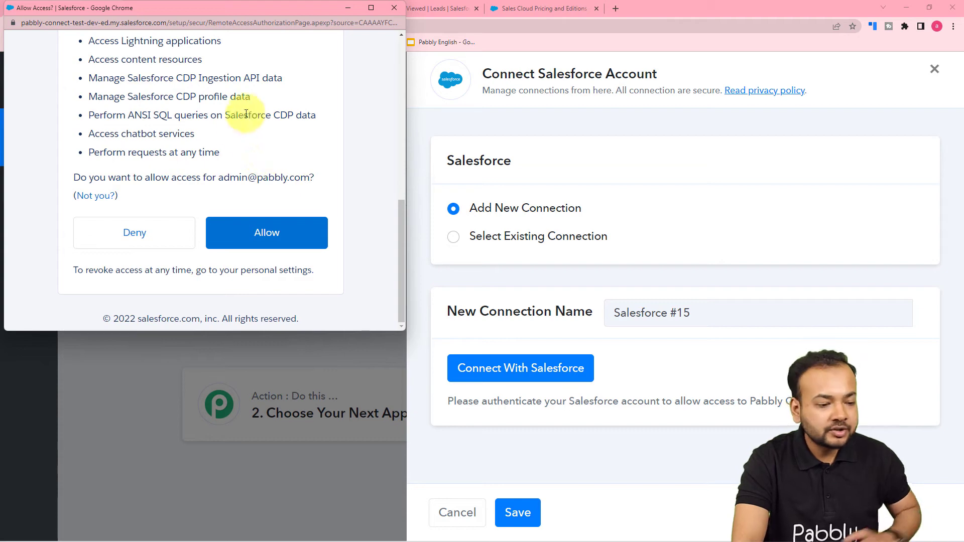
pyautogui.click(235, 232)
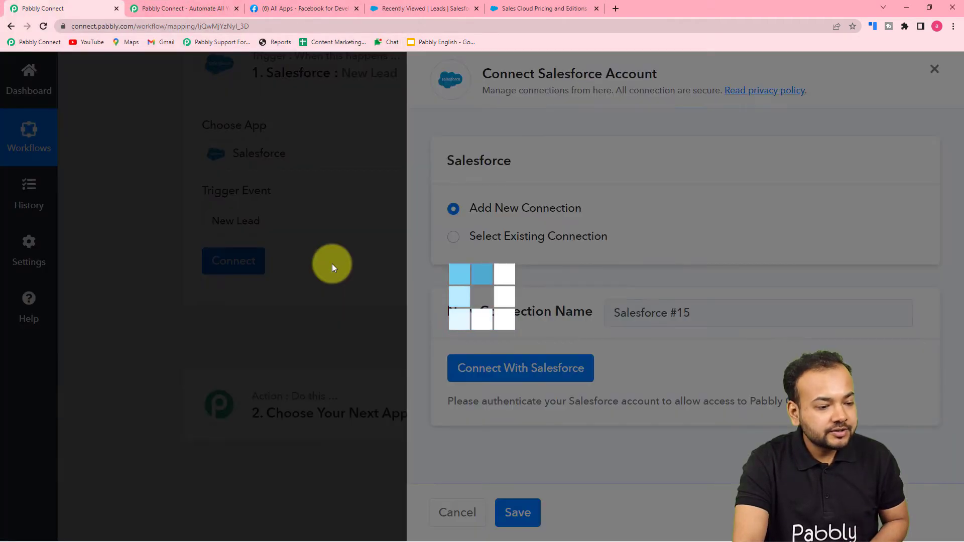
pyautogui.scroll(-2, 333, 264)
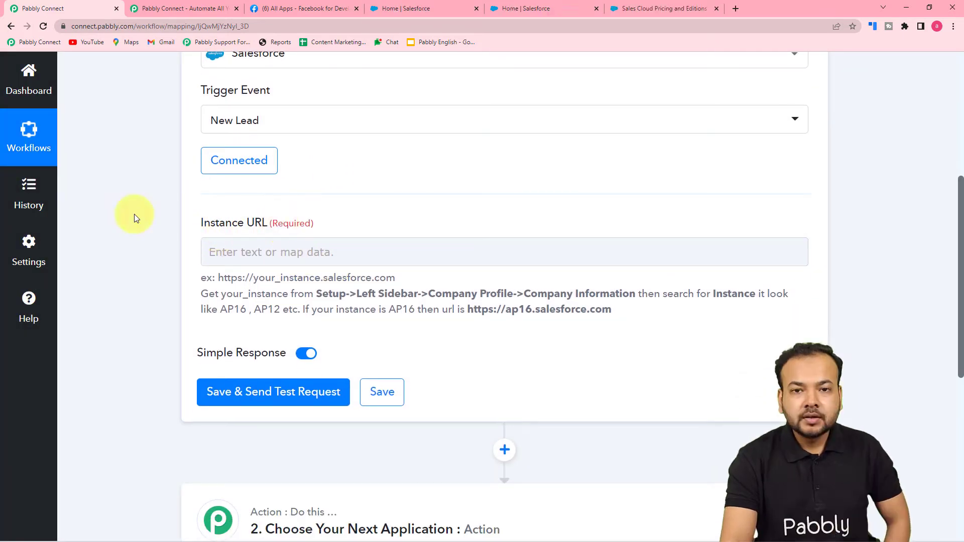
pyautogui.scroll(-2, 135, 215)
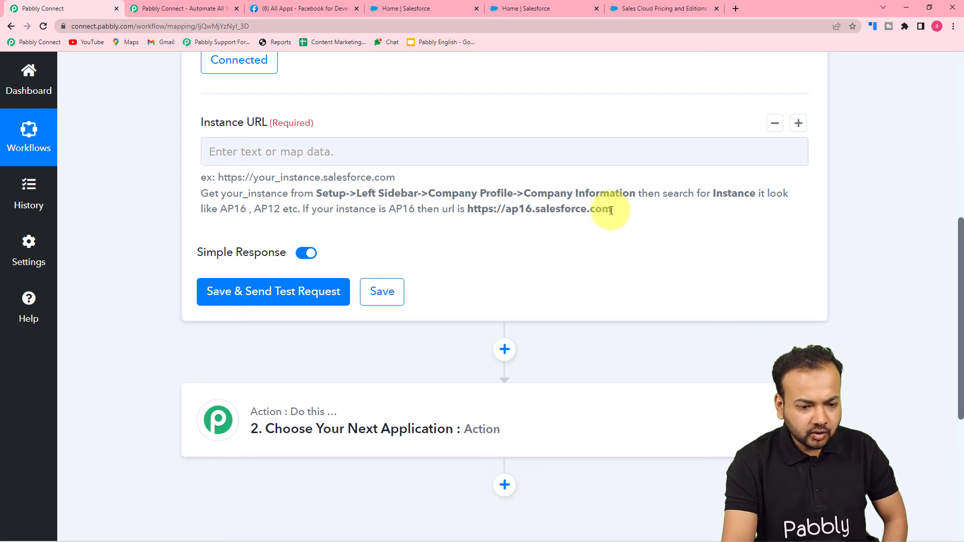
pyautogui.moveTo(611, 210); pyautogui.dragTo(472, 214)
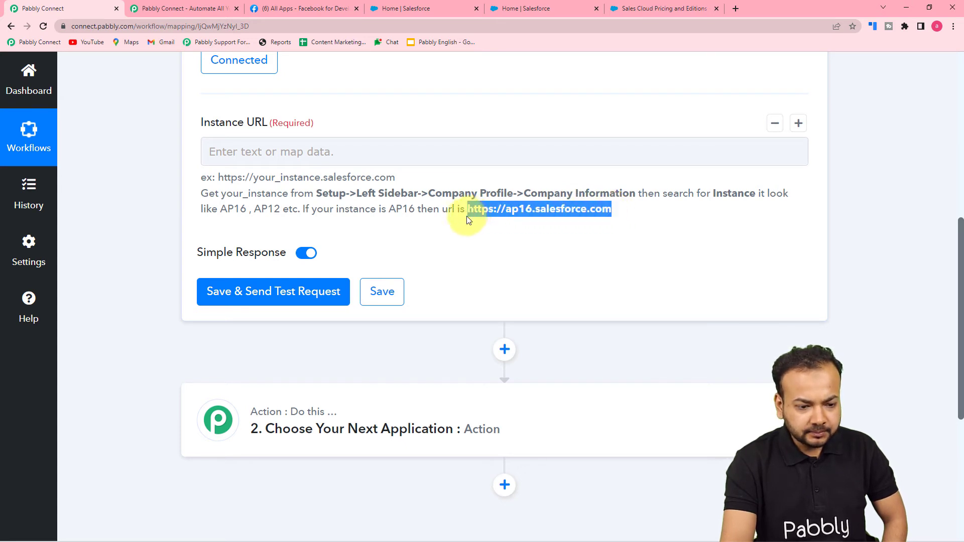
pyautogui.rightClick(470, 212)
pyautogui.click(489, 219)
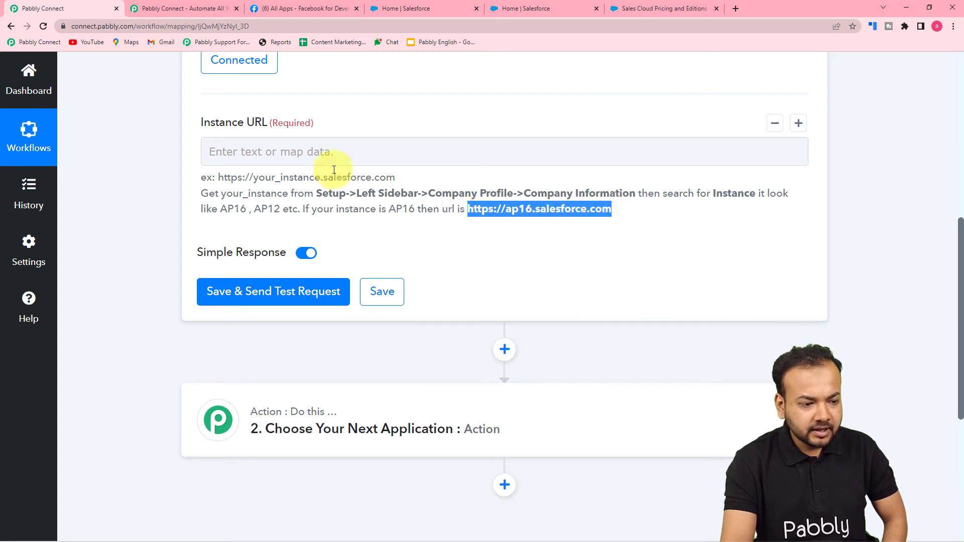
pyautogui.rightClick(301, 153)
pyautogui.click(324, 232)
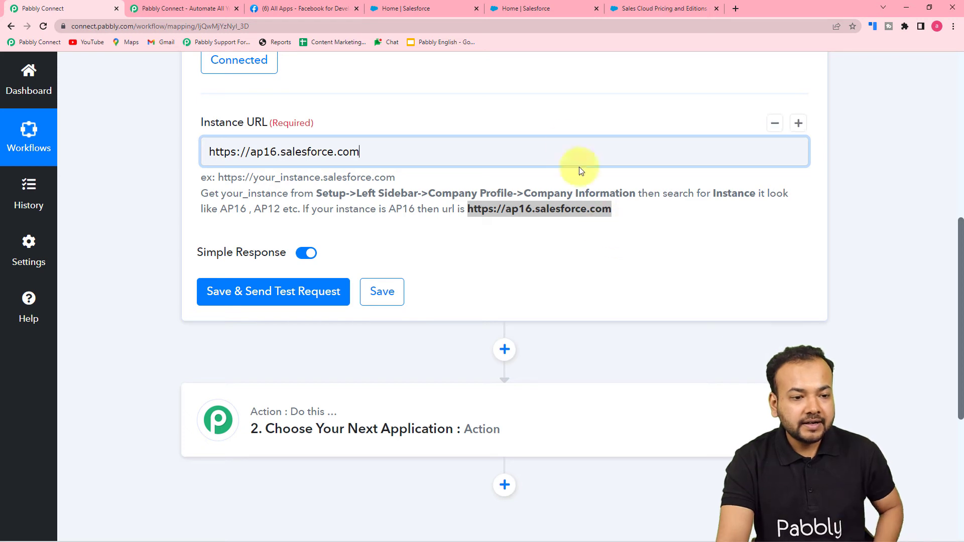
# Step: Switch to Salesforce and open Setup for the current app
pyautogui.click(430, 9)
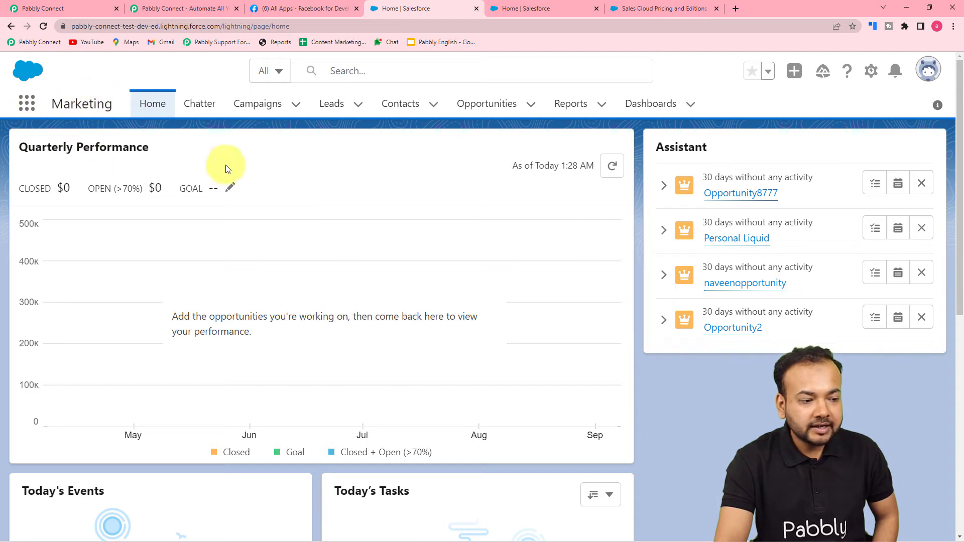
pyautogui.click(872, 77)
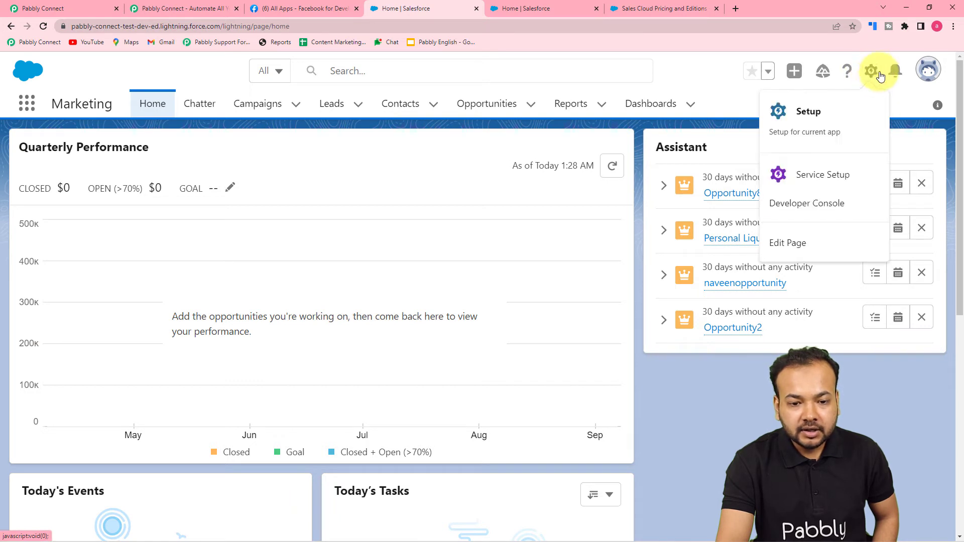
pyautogui.click(822, 115)
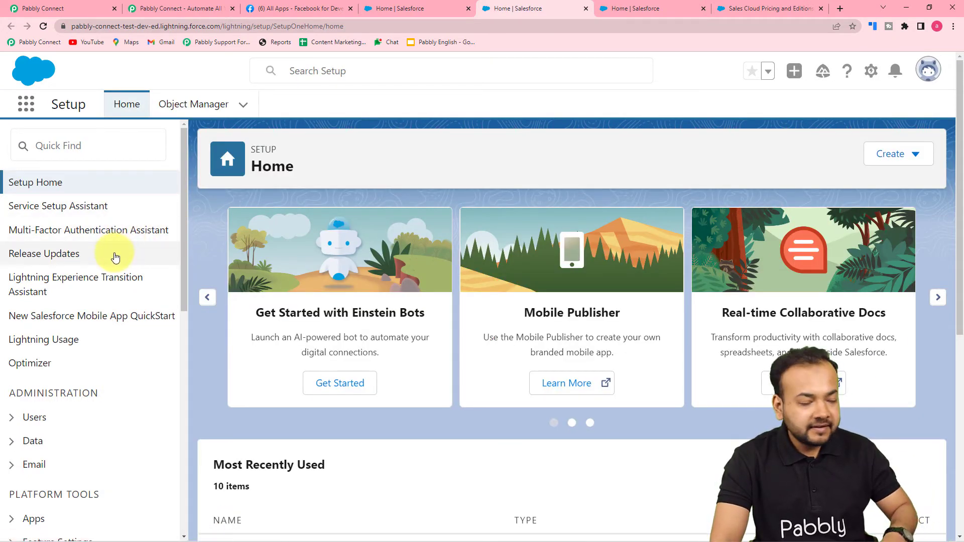
# Step: Look through the Setup navigation for the company settings and check the Instance URL help text in Pabbly Connect for the path
pyautogui.scroll(-3, 116, 256)
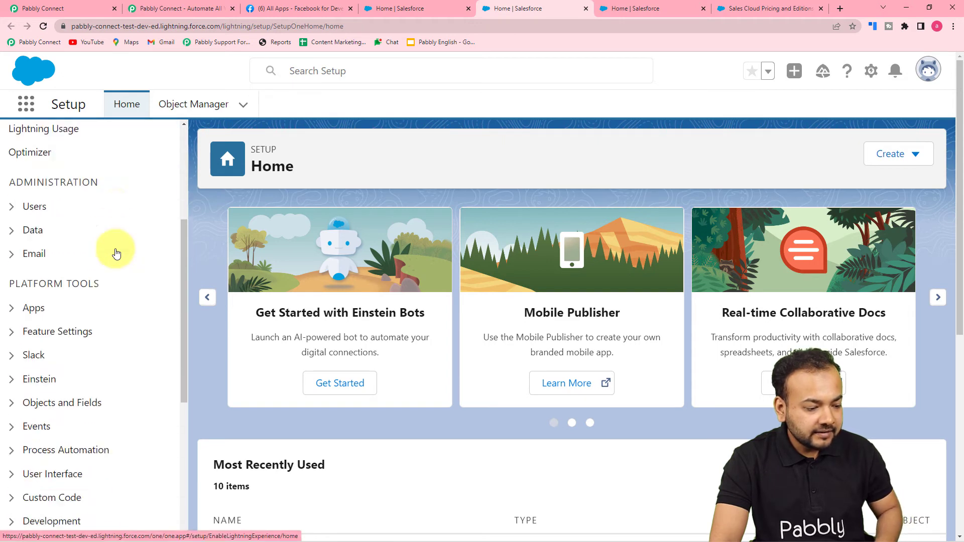
pyautogui.scroll(-2, 116, 252)
pyautogui.scroll(4, 116, 253)
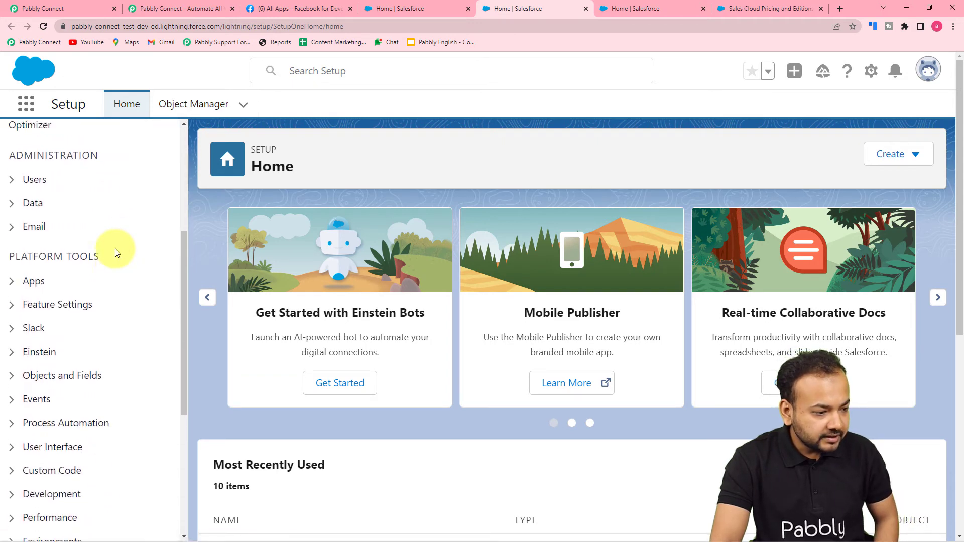
pyautogui.scroll(-2, 116, 253)
pyautogui.scroll(-3, 116, 252)
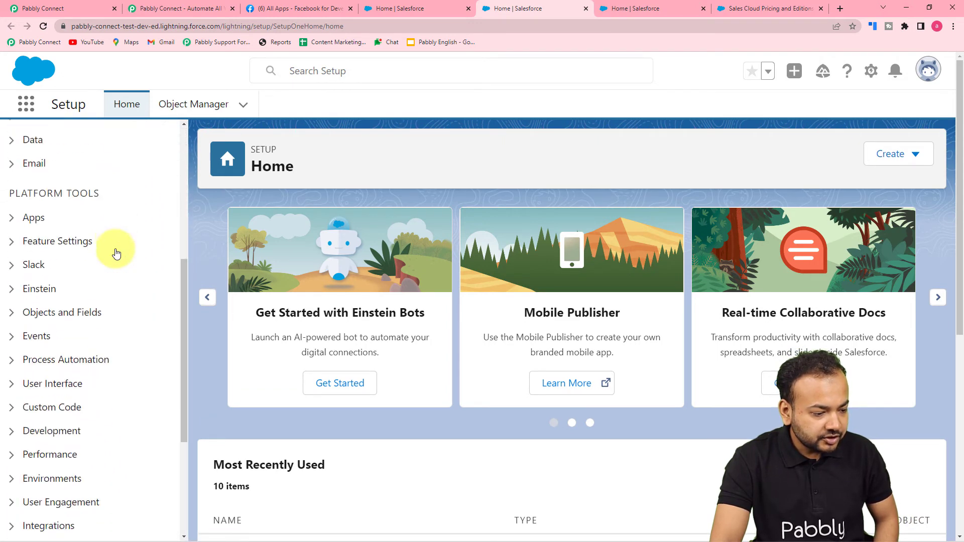
pyautogui.scroll(5, 116, 252)
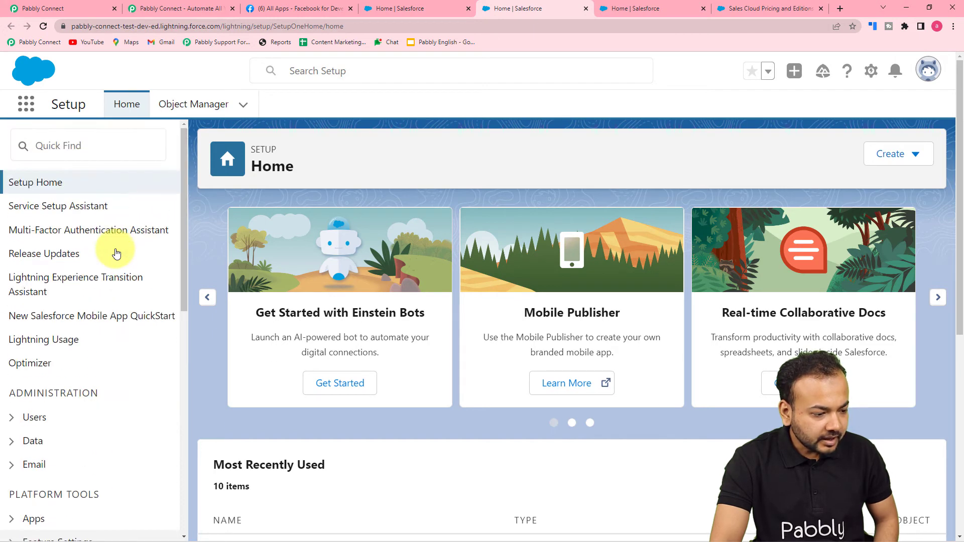
pyautogui.click(69, 6)
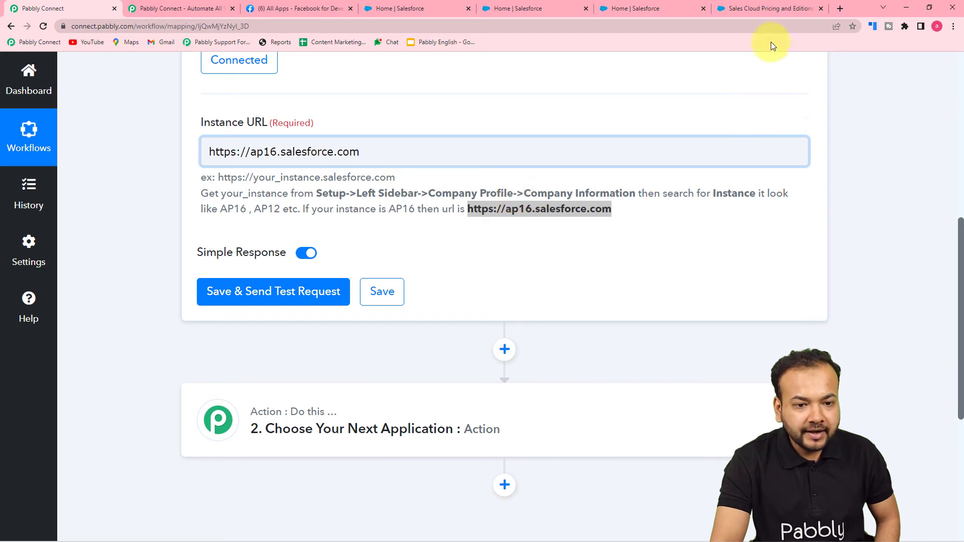
pyautogui.click(551, 12)
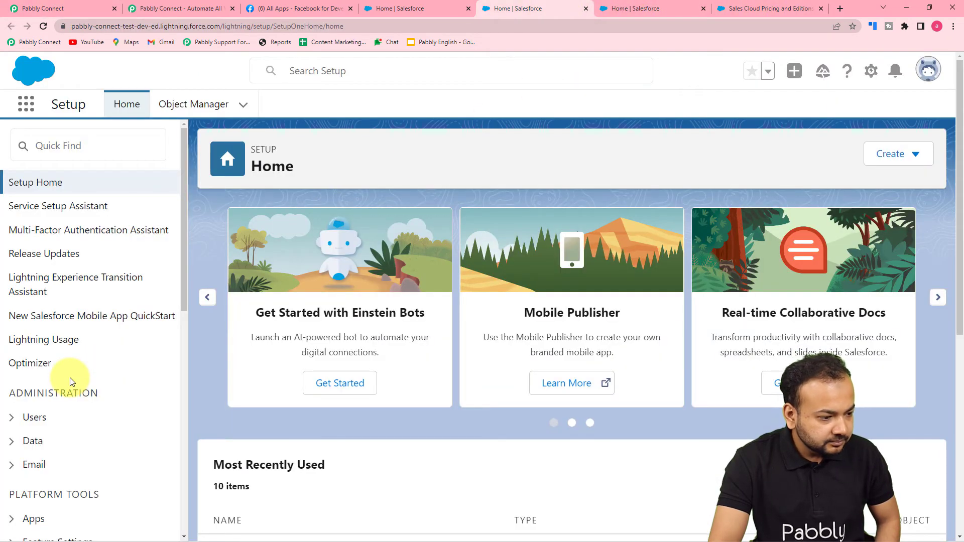
# Step: Open Company Information under Company Settings in Salesforce Setup and select the organization's Instance value
pyautogui.scroll(-8, 71, 382)
pyautogui.scroll(-6, 70, 382)
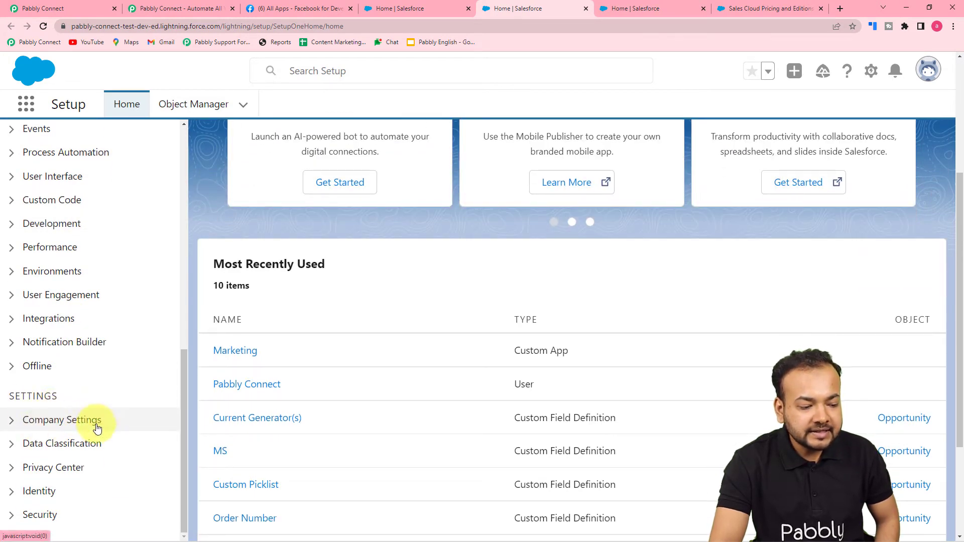
pyautogui.click(78, 426)
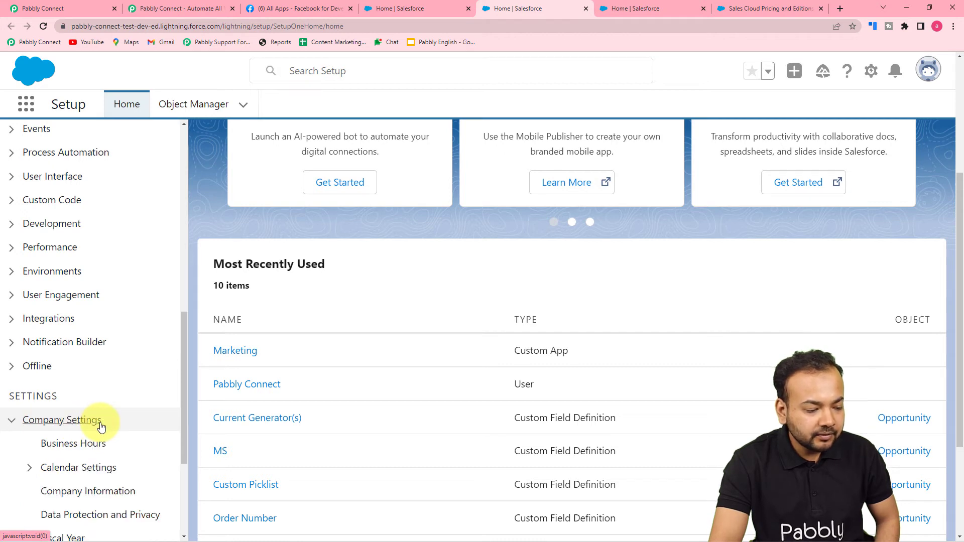
pyautogui.scroll(-2, 100, 425)
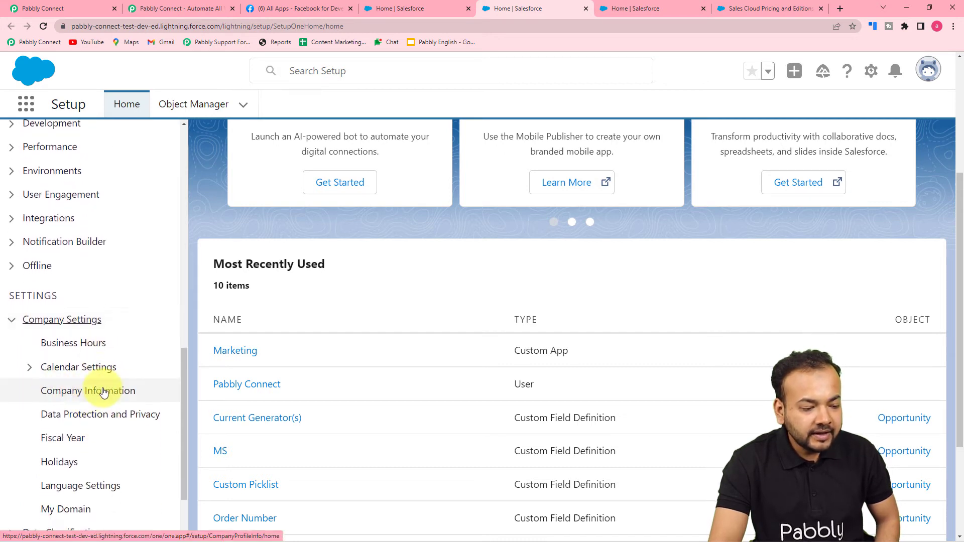
pyautogui.click(97, 401)
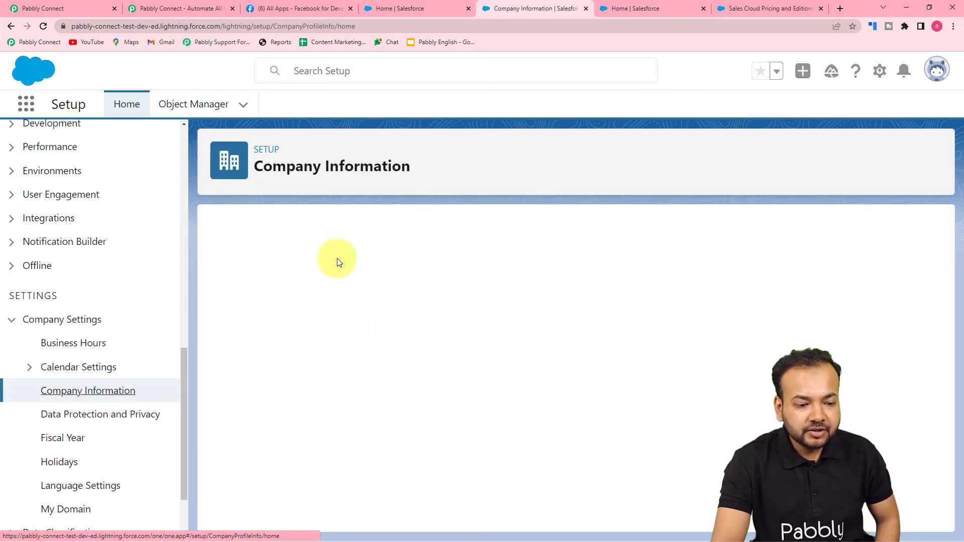
pyautogui.scroll(-4, 493, 322)
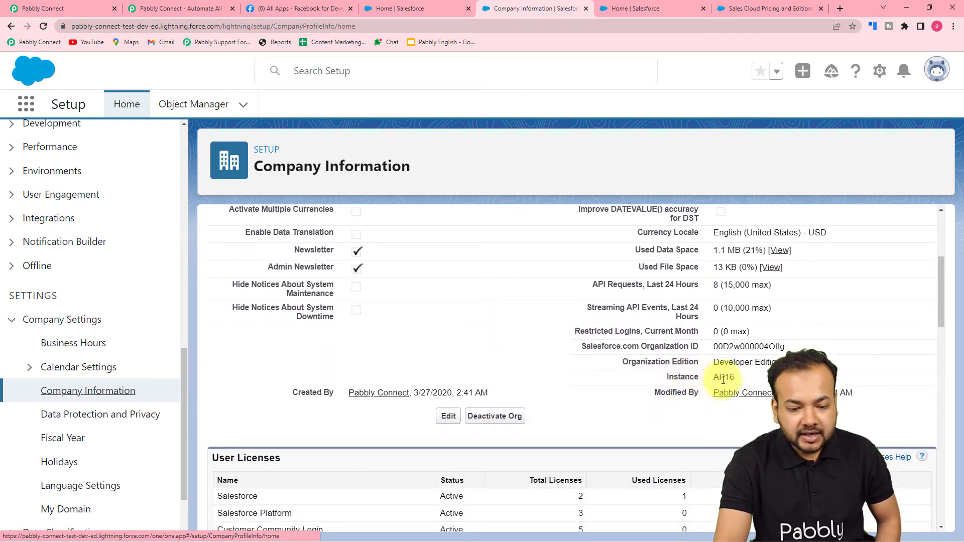
pyautogui.moveTo(716, 380); pyautogui.dragTo(729, 379)
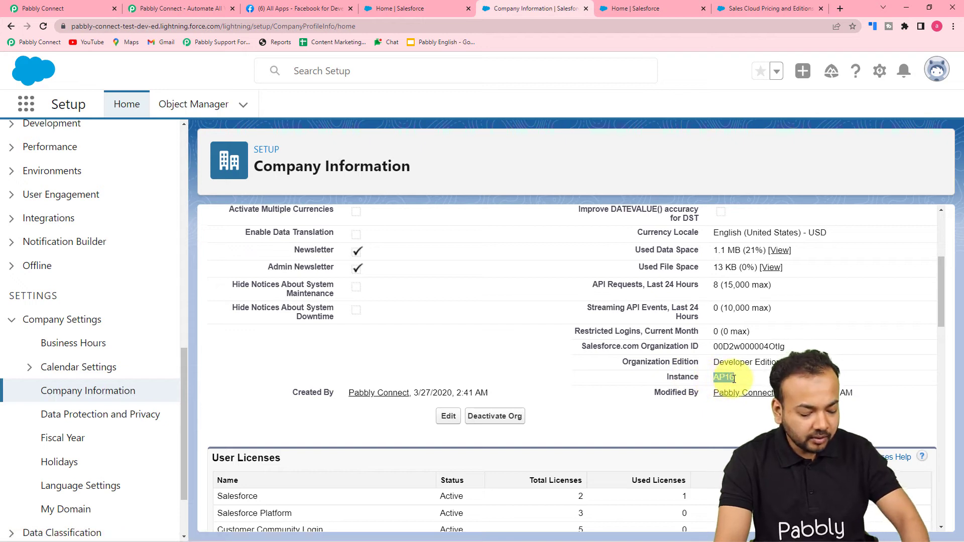
pyautogui.click(80, 10)
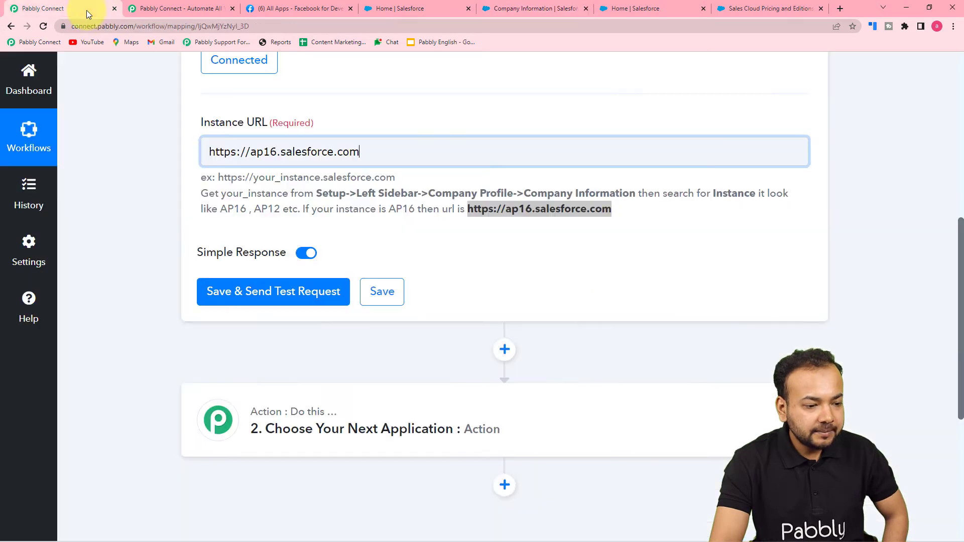
pyautogui.click(276, 154)
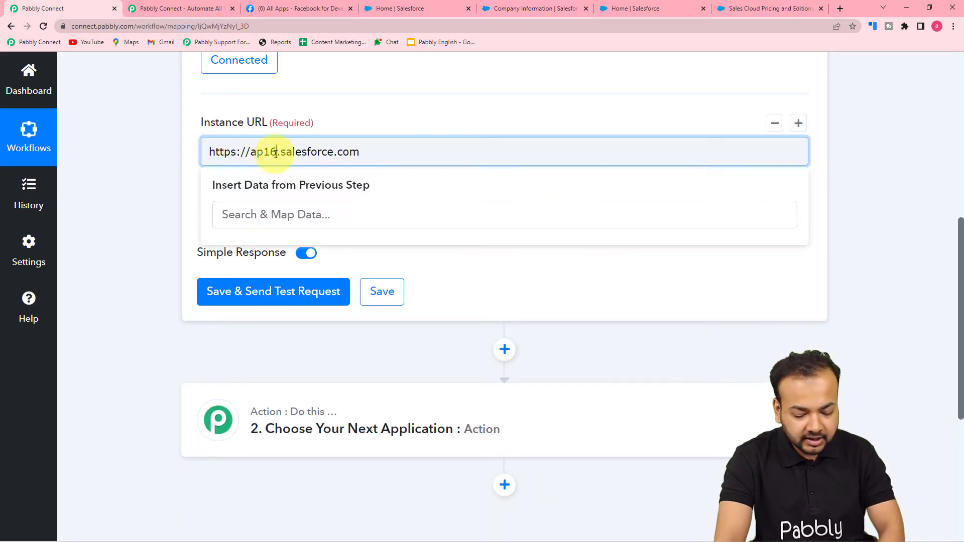
pyautogui.press('BackSpace')
pyautogui.press('BackSpace')
pyautogui.press('BackSpace')
pyautogui.press('BackSpace')
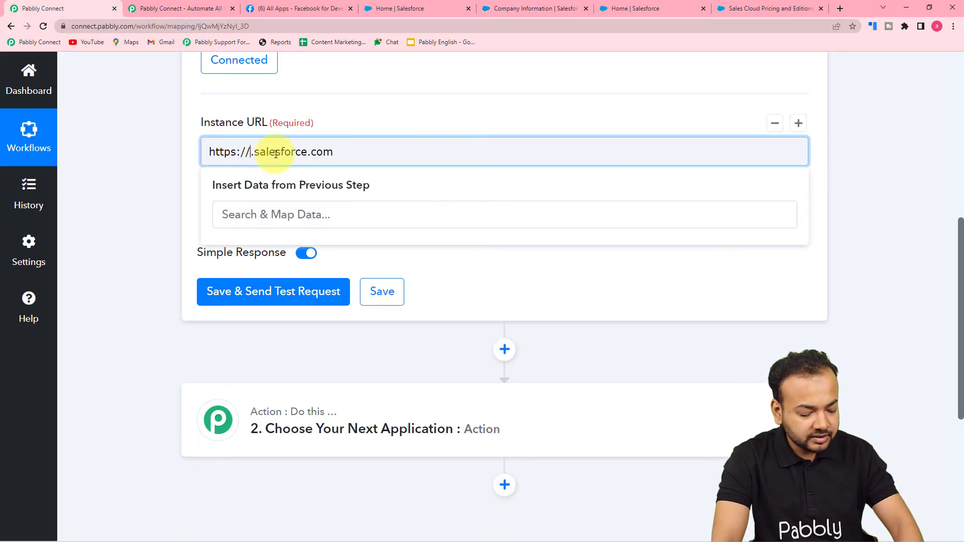
pyautogui.write('AP16')
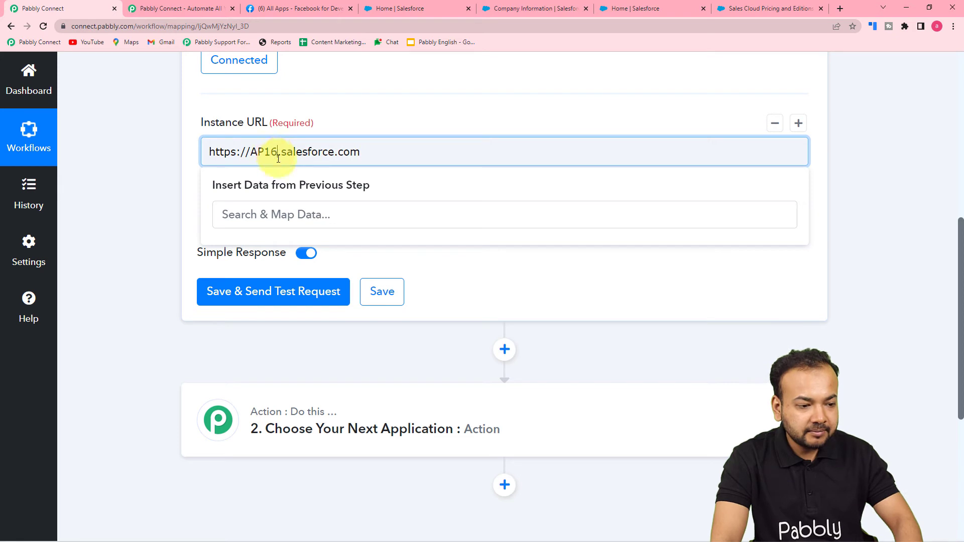
pyautogui.click(150, 182)
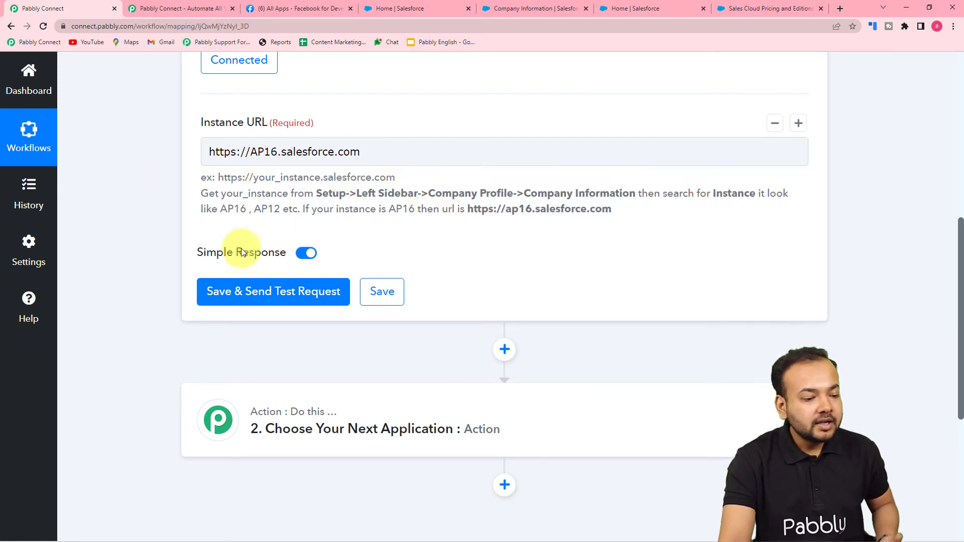
pyautogui.click(224, 304)
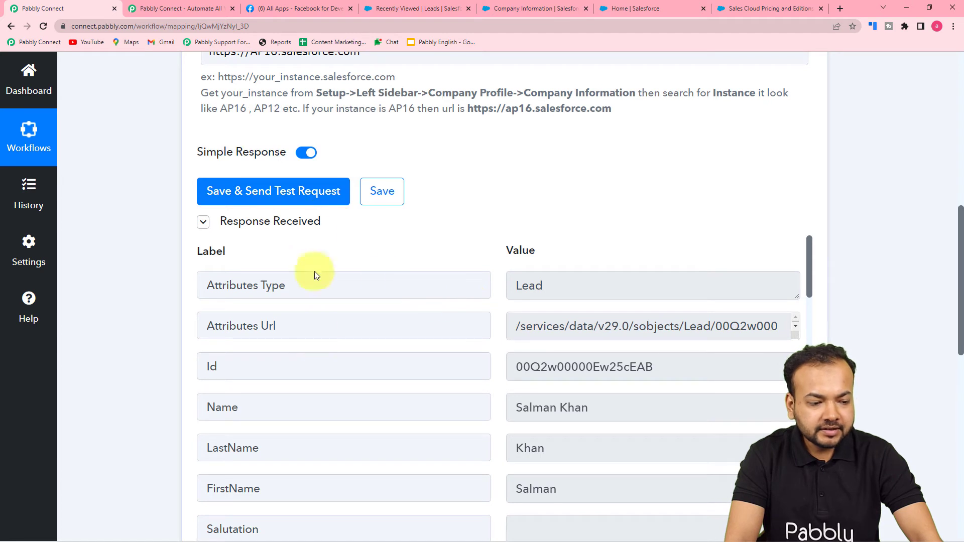
# Step: Examine the lead fields in the trigger's received response, from the attributes and name through contact details to the date fields
pyautogui.scroll(-2, 325, 351)
pyautogui.scroll(2, 309, 349)
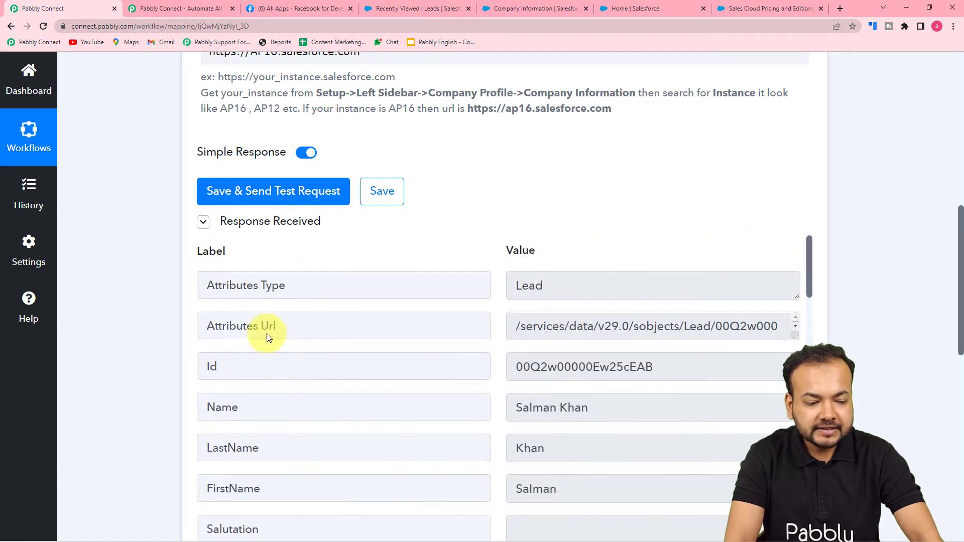
pyautogui.scroll(-3, 139, 287)
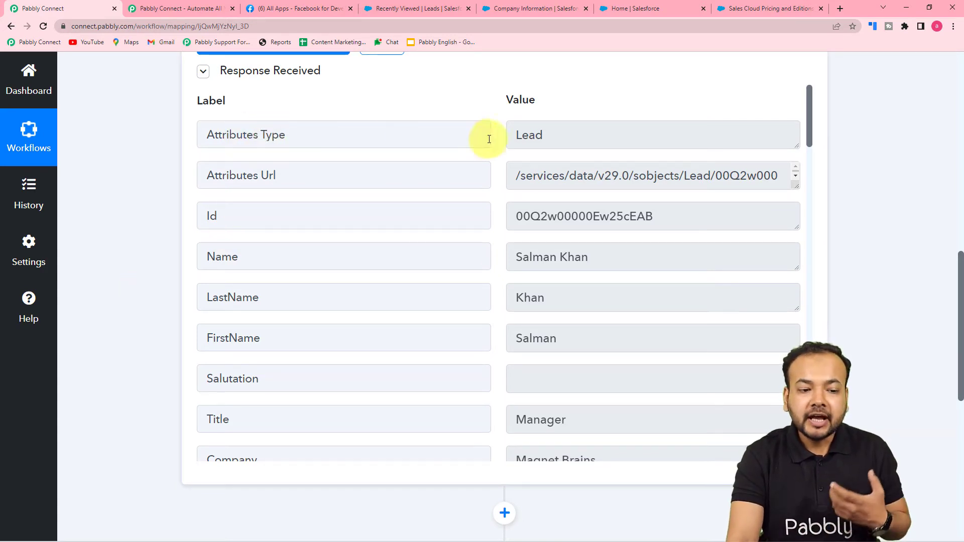
pyautogui.scroll(-1, 412, 249)
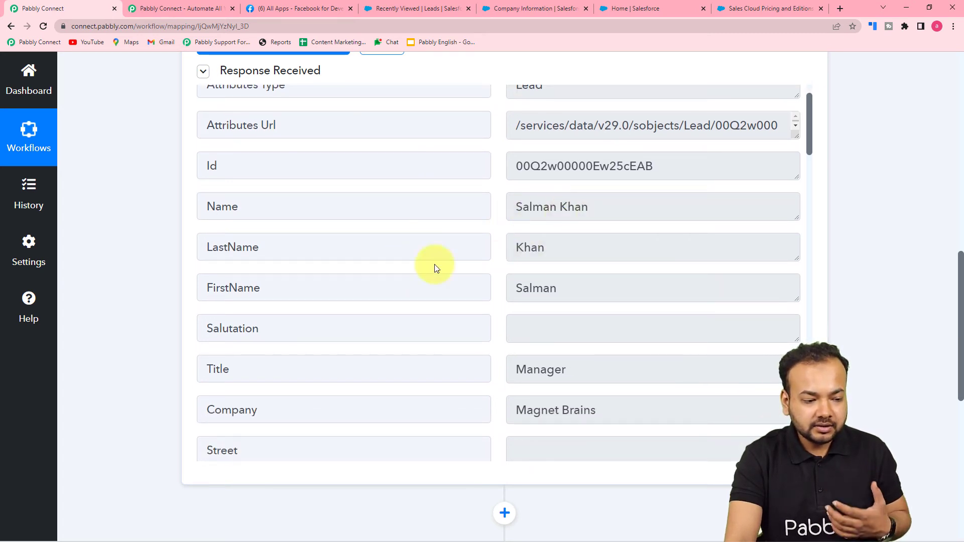
pyautogui.scroll(-2, 435, 264)
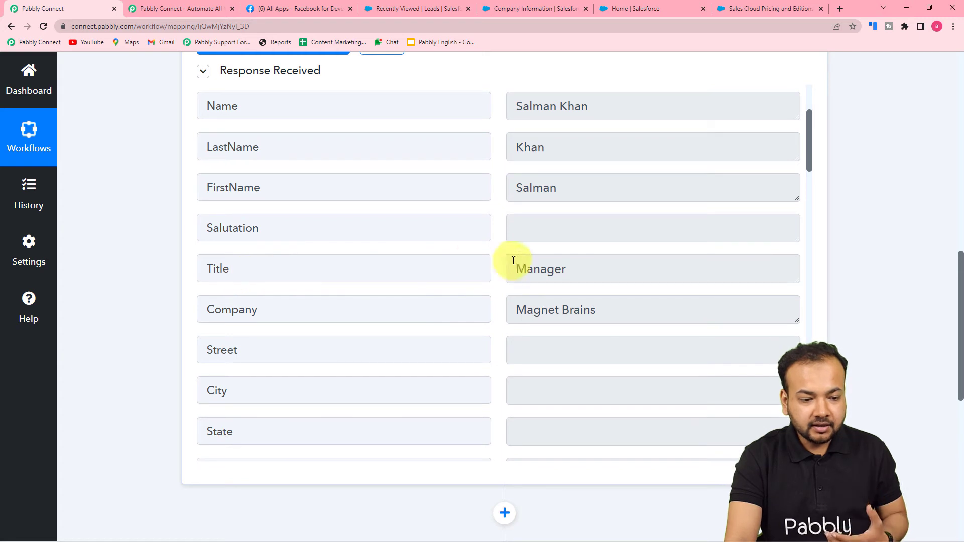
pyautogui.scroll(-2, 542, 271)
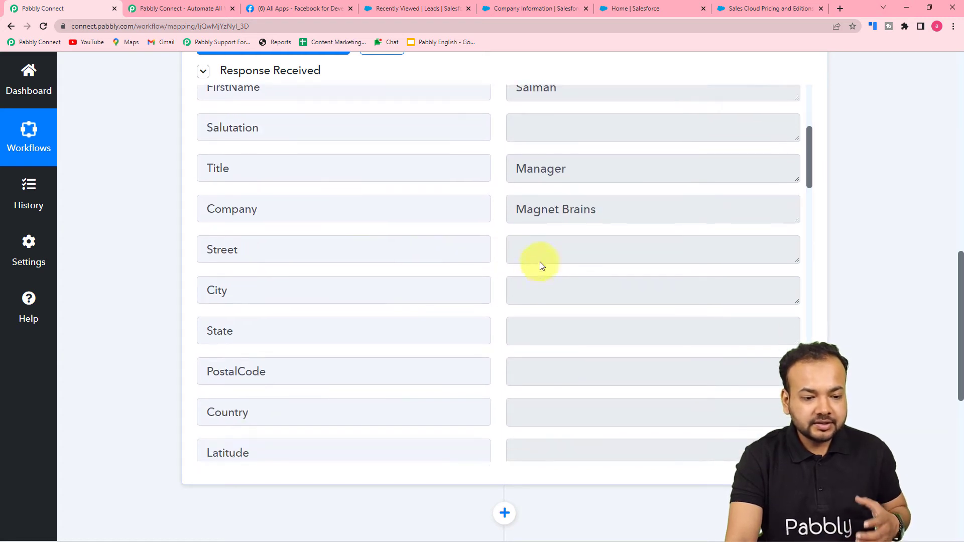
pyautogui.scroll(-5, 463, 271)
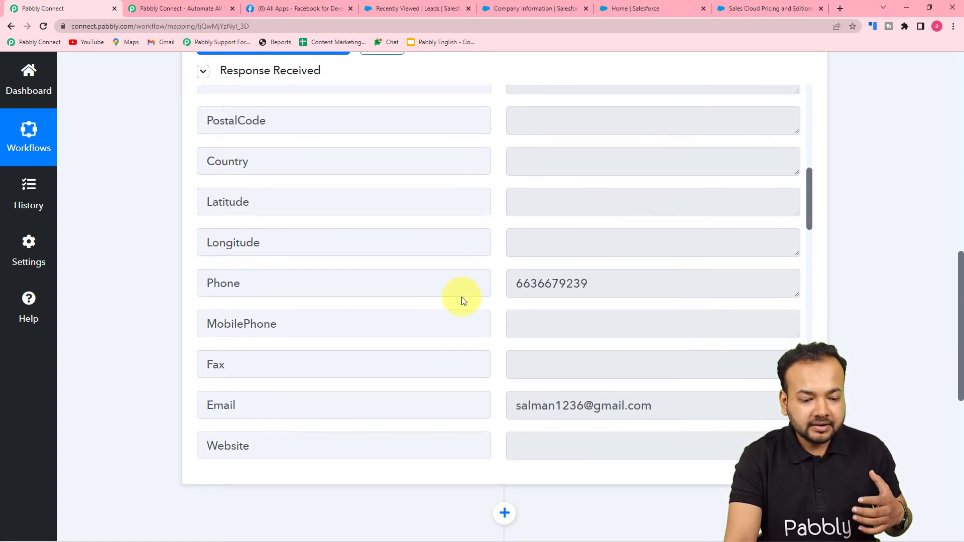
pyautogui.scroll(-14, 462, 296)
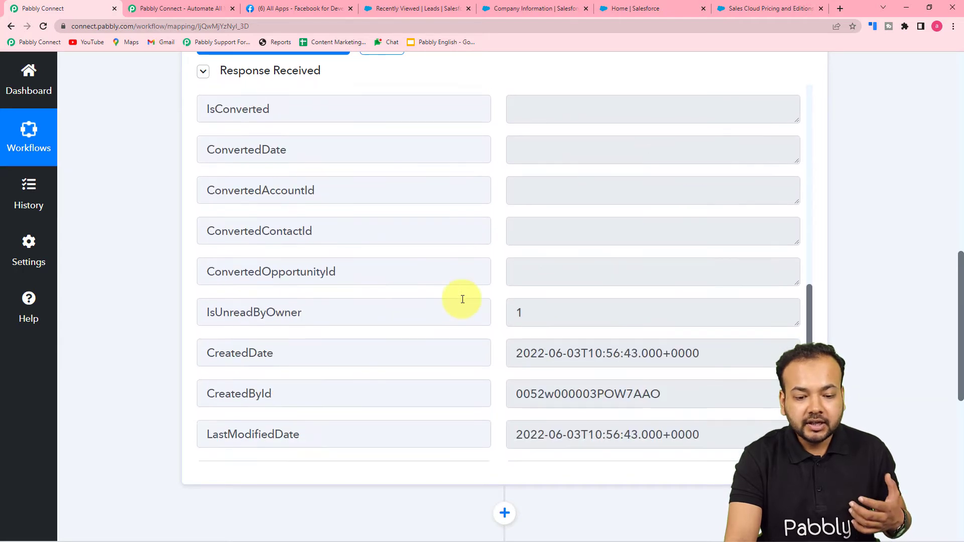
pyautogui.scroll(-6, 462, 300)
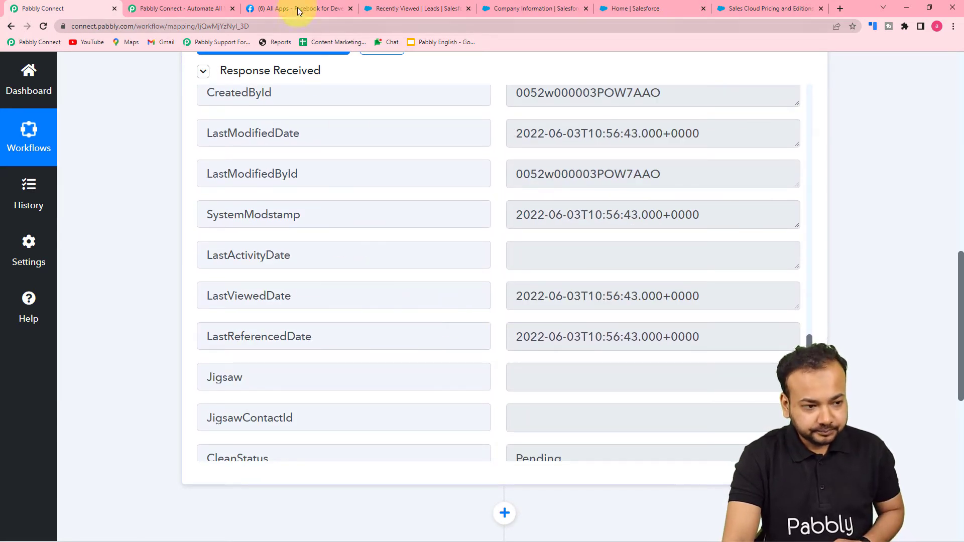
# Step: Compare the Salesforce Leads list with the name, company, phone and email fields in the Pabbly Connect trigger response
pyautogui.click(381, 7)
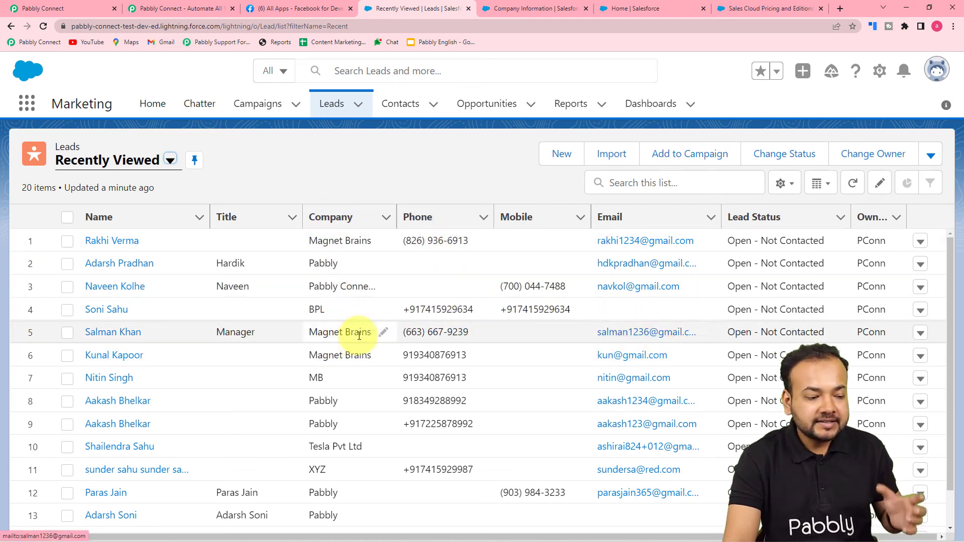
pyautogui.click(45, 8)
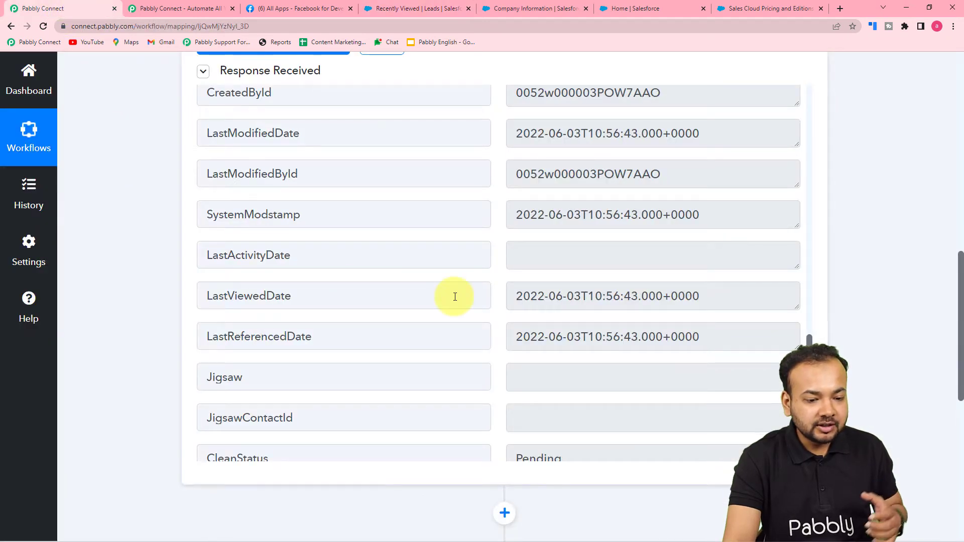
pyautogui.scroll(12, 454, 296)
pyautogui.scroll(6, 455, 296)
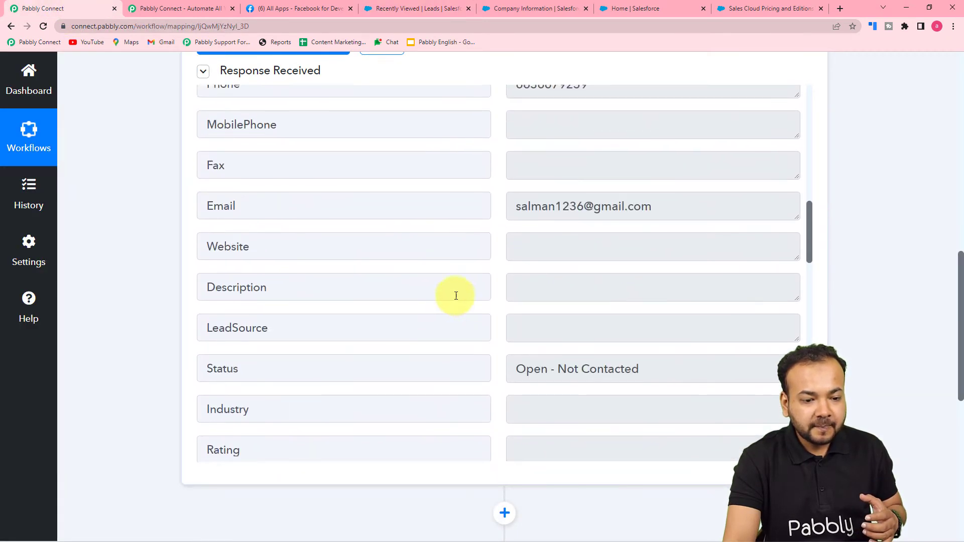
pyautogui.scroll(6, 367, 271)
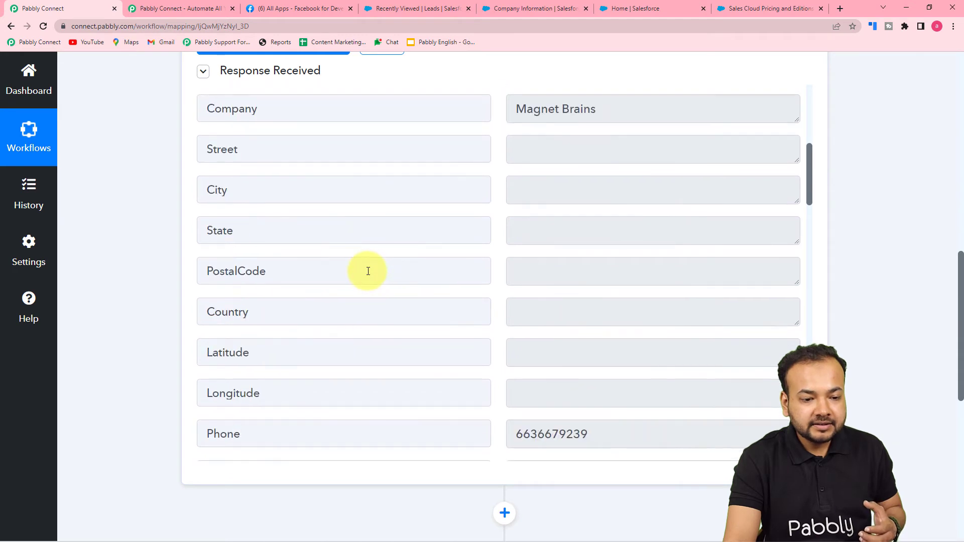
pyautogui.scroll(-3, 415, 324)
pyautogui.scroll(5, 552, 371)
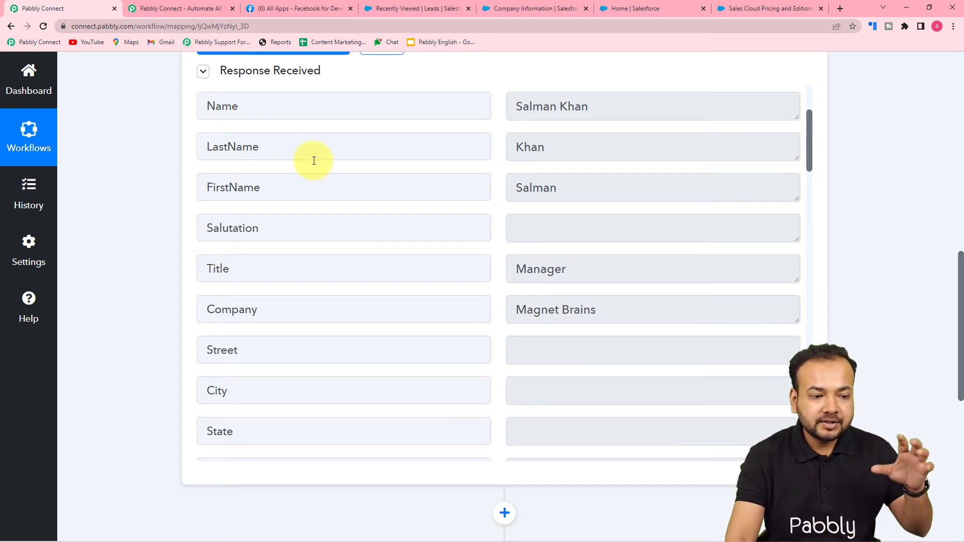
pyautogui.scroll(3, 354, 196)
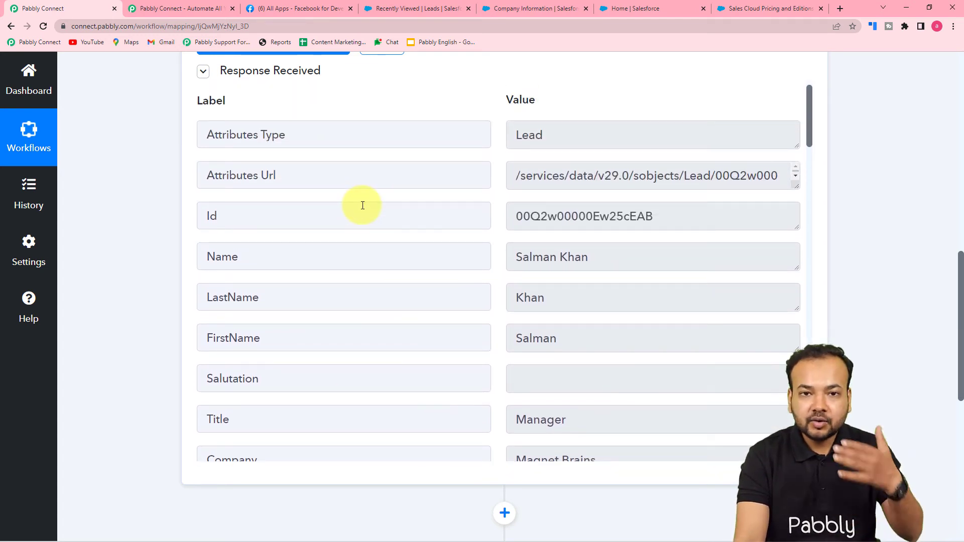
pyautogui.scroll(-4, 126, 194)
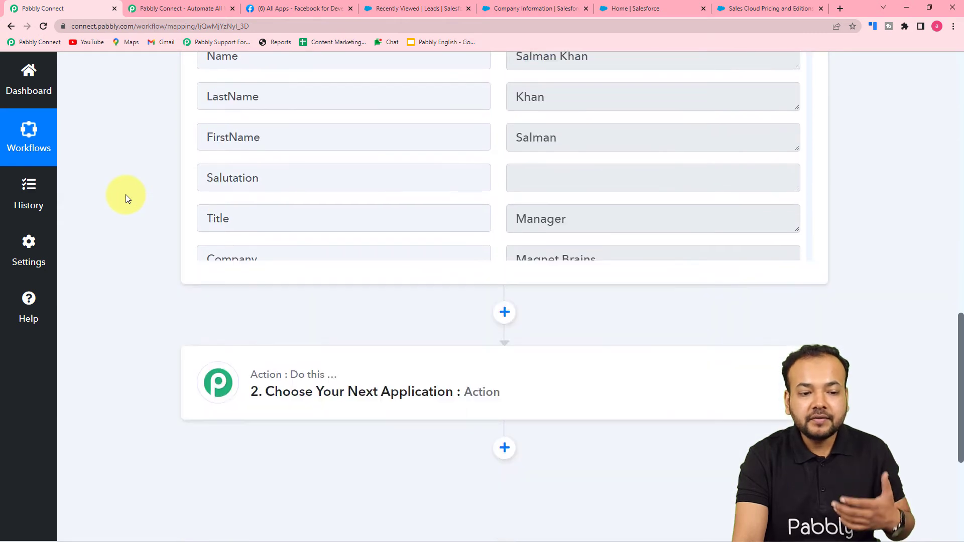
pyautogui.scroll(-1, 125, 194)
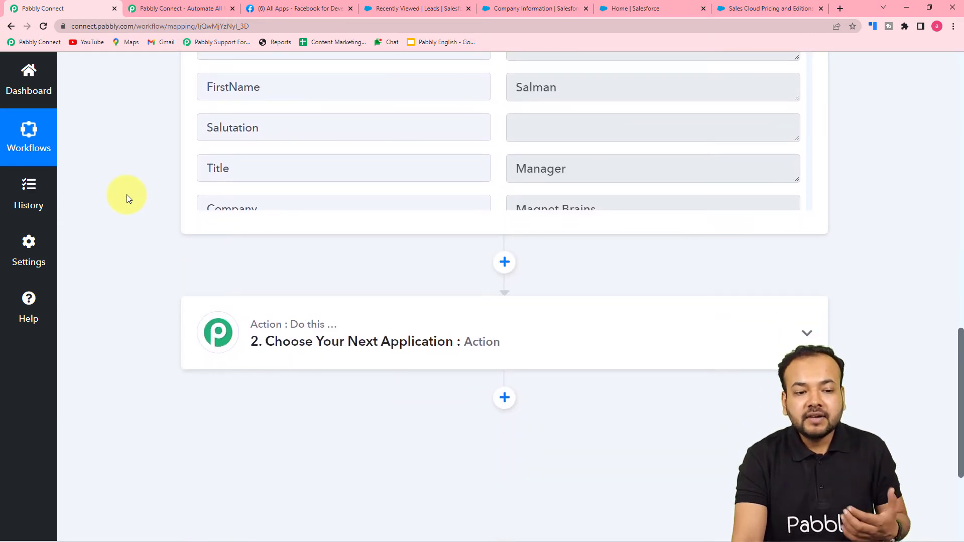
pyautogui.scroll(2, 137, 192)
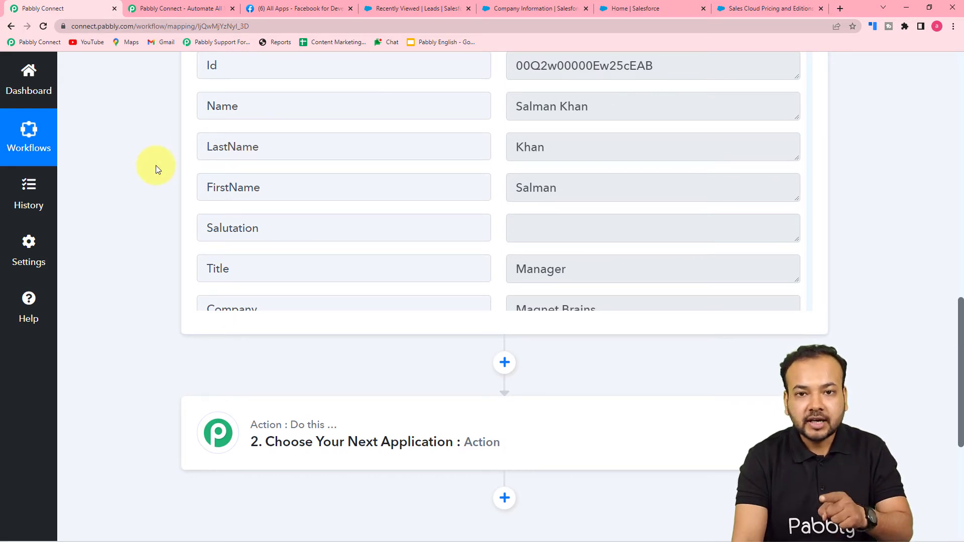
# Step: Set the workflow's action step to WhatsApp Cloud API with the Send Template Message event
pyautogui.scroll(-6, 156, 169)
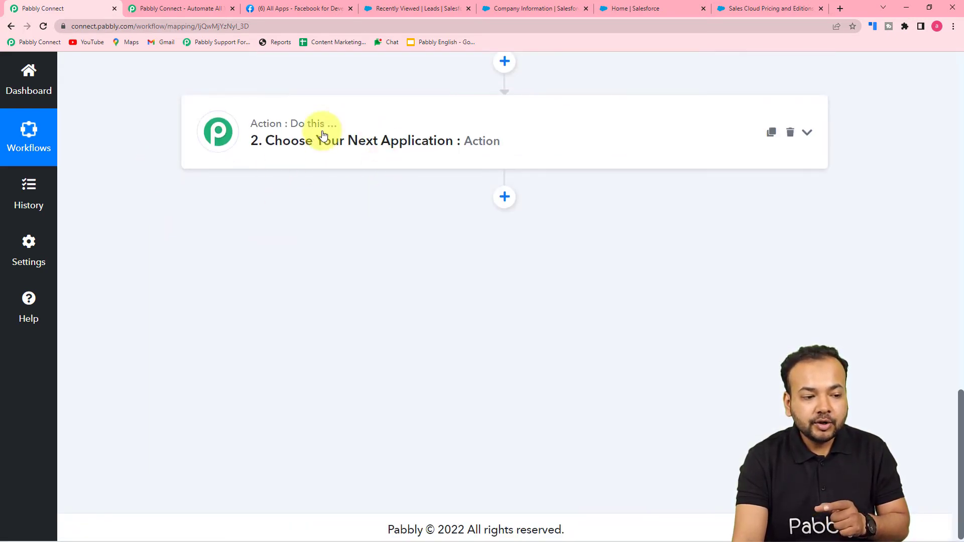
pyautogui.click(334, 139)
pyautogui.scroll(-1, 181, 190)
pyautogui.click(292, 172)
pyautogui.write('whats')
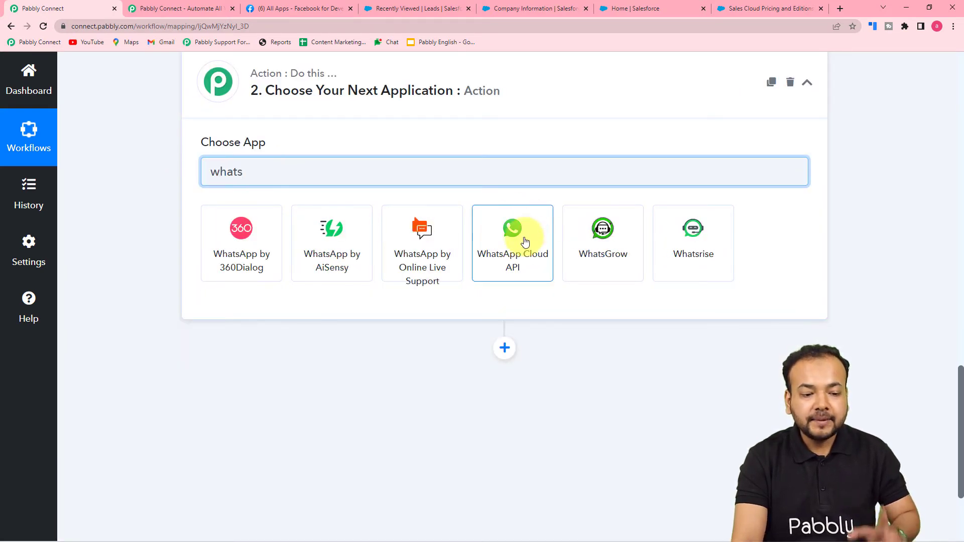
pyautogui.click(525, 243)
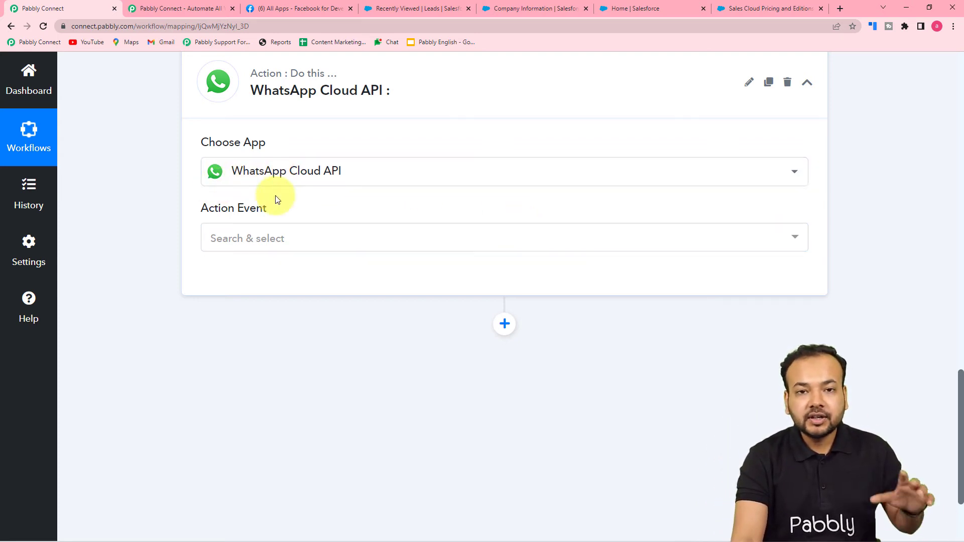
pyautogui.scroll(-1, 280, 200)
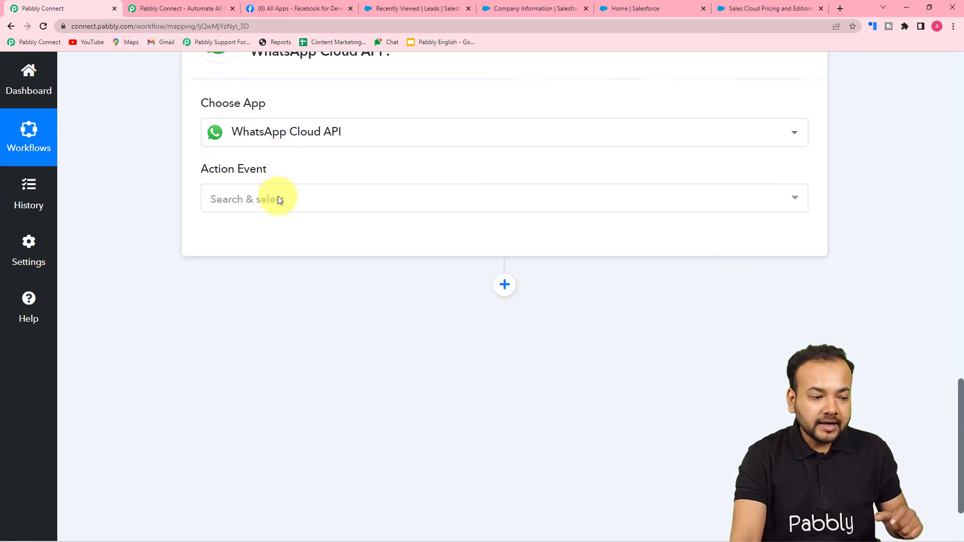
pyautogui.click(259, 196)
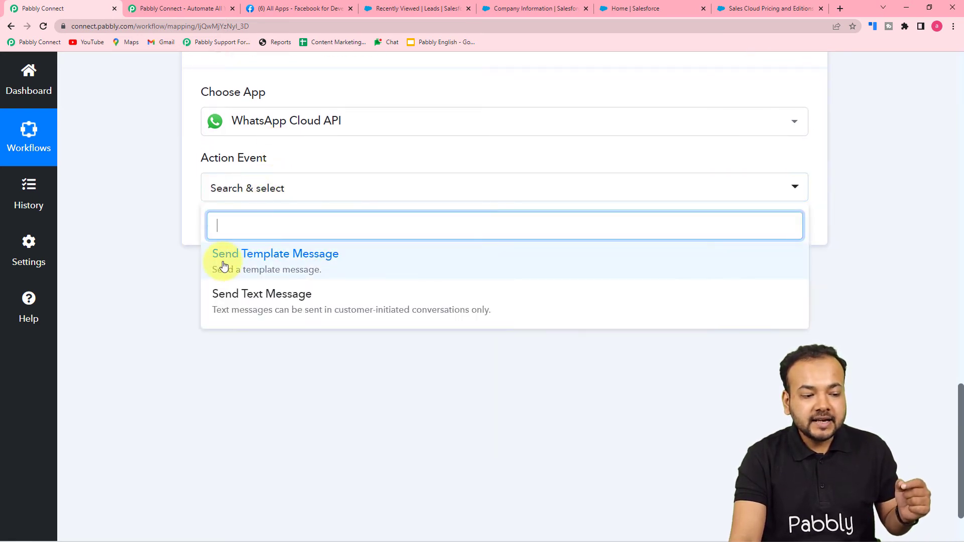
pyautogui.click(284, 257)
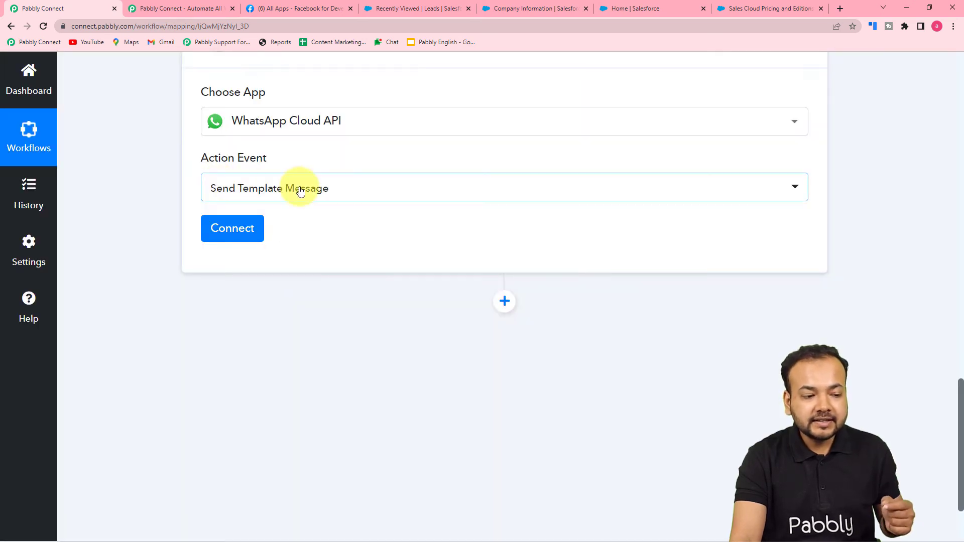
# Step: Start adding a new WhatsApp Cloud API connection and review its token, Phone Number ID and WhatsApp Business Account ID fields
pyautogui.click(232, 238)
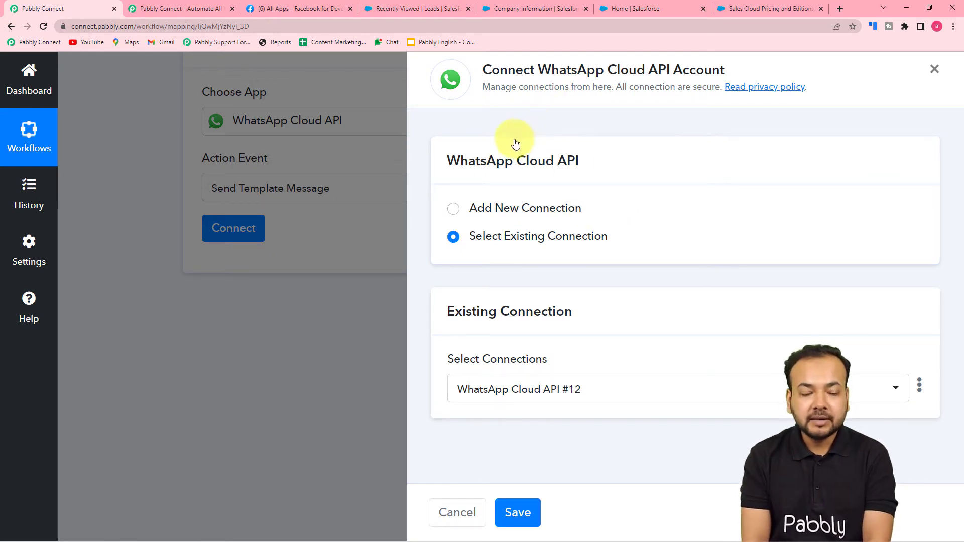
pyautogui.click(453, 208)
pyautogui.scroll(-5, 511, 254)
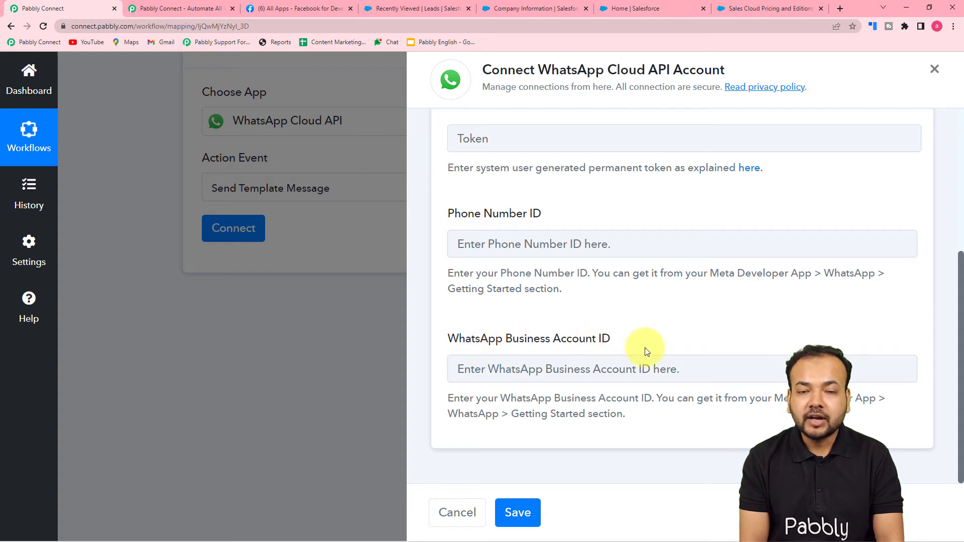
pyautogui.scroll(2, 647, 351)
pyautogui.scroll(-2, 646, 352)
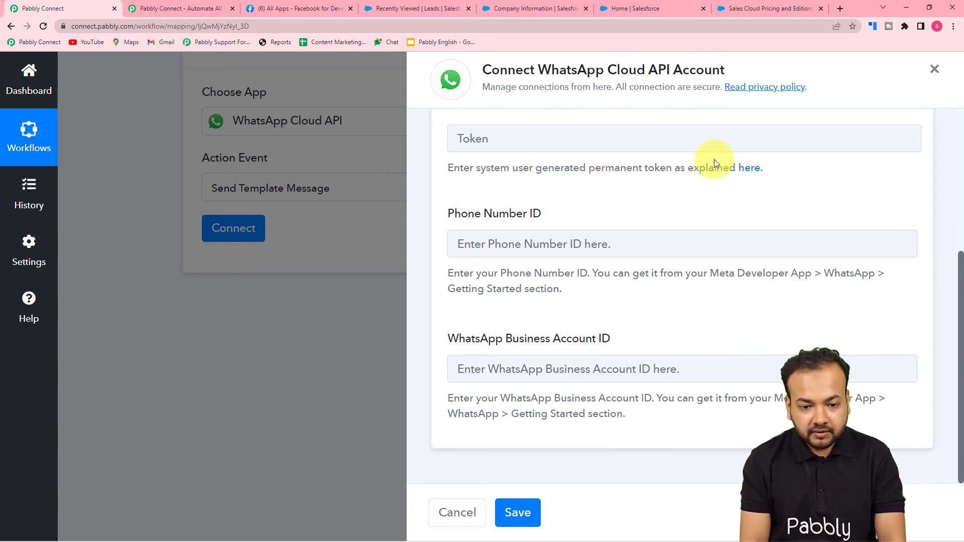
# Step: Open the help guide linked below the Token field and examine its setup videos, webhook instructions and frequently asked questions
pyautogui.click(745, 168)
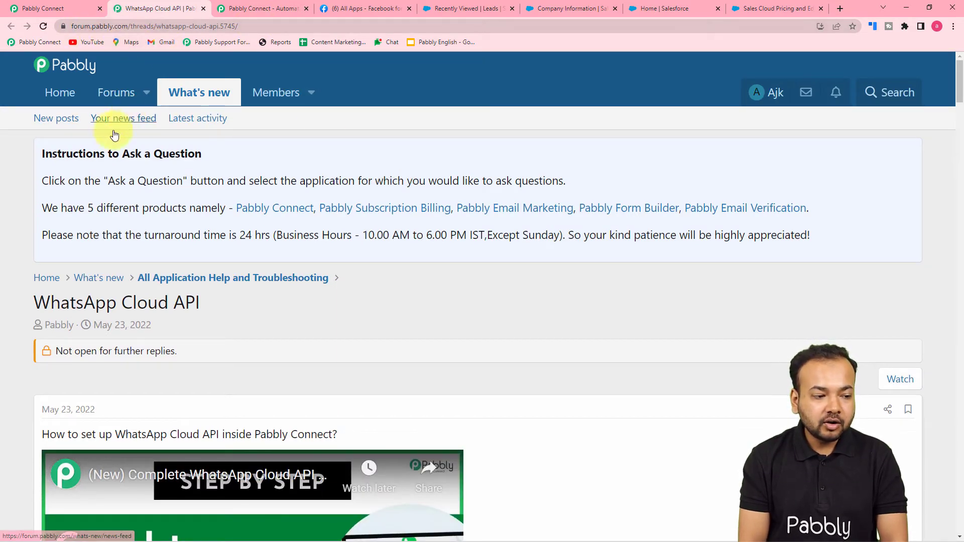
pyautogui.scroll(-6, 107, 141)
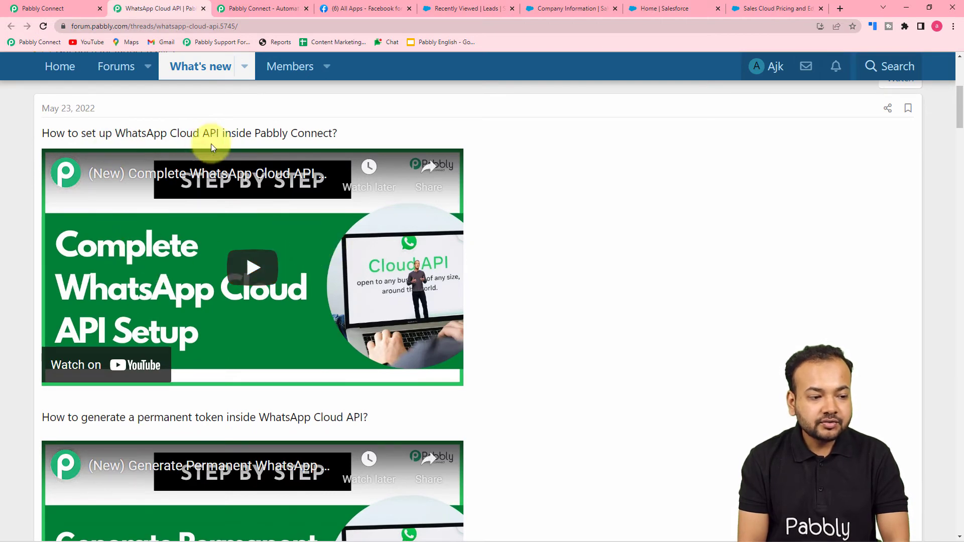
pyautogui.scroll(-1, 316, 202)
pyautogui.scroll(-3, 320, 198)
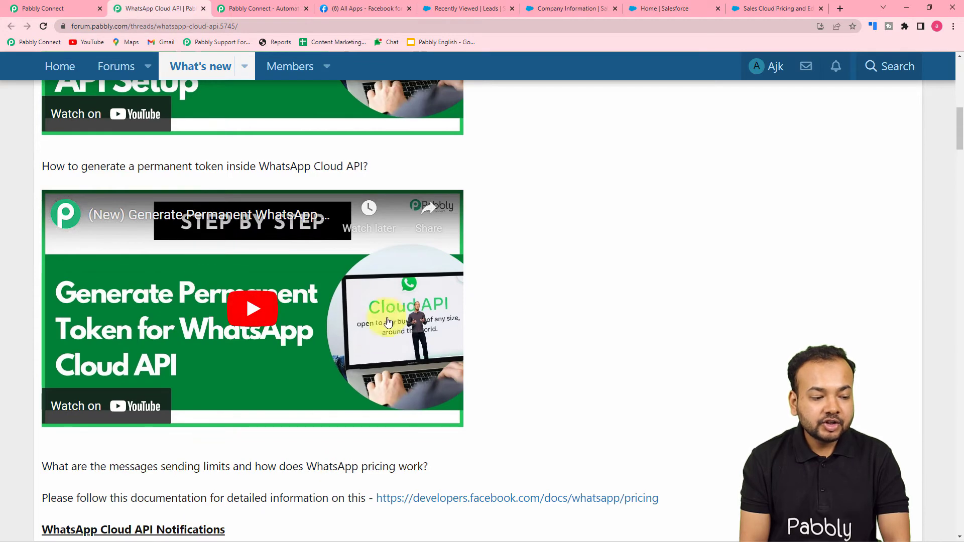
pyautogui.scroll(-8, 671, 270)
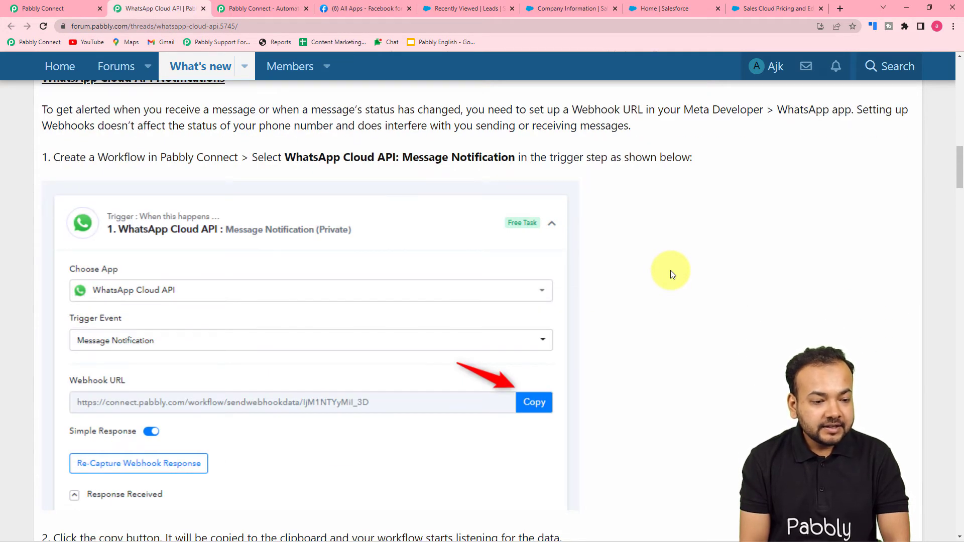
pyautogui.scroll(-8, 402, 254)
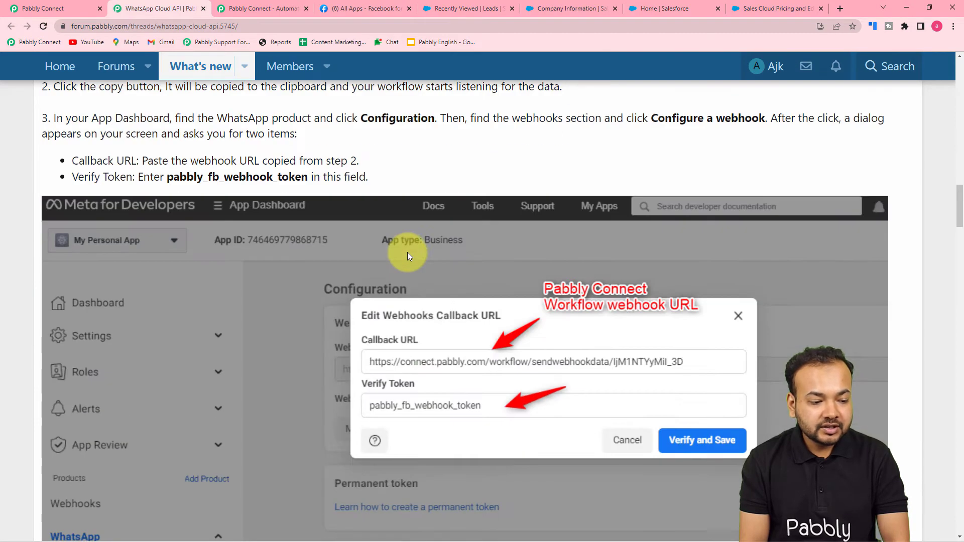
pyautogui.scroll(-15, 408, 252)
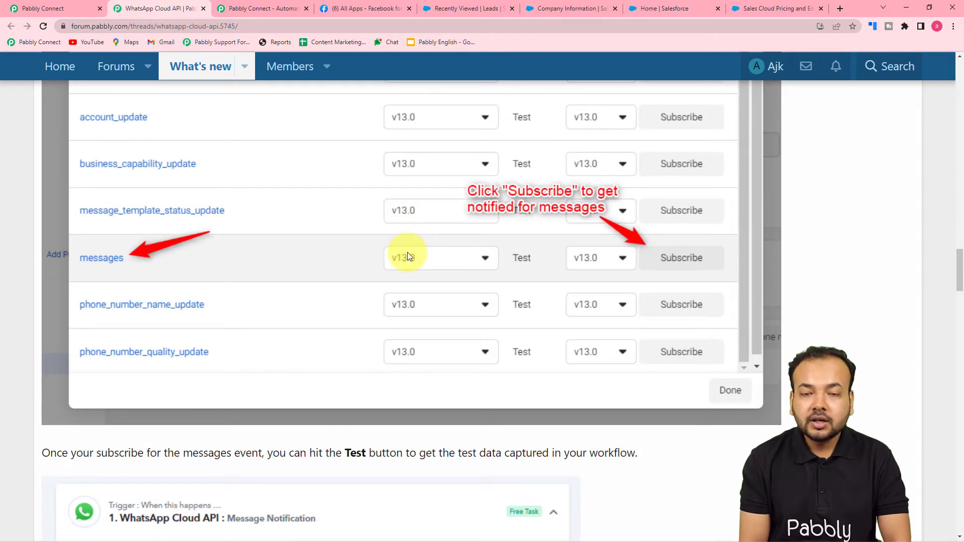
pyautogui.scroll(-3, 408, 256)
pyautogui.scroll(-8, 408, 252)
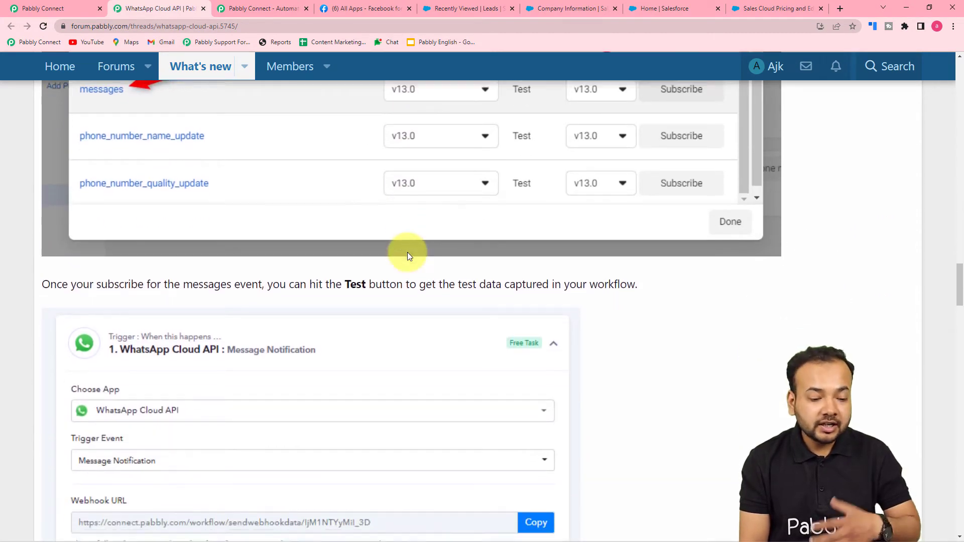
pyautogui.scroll(-11, 502, 250)
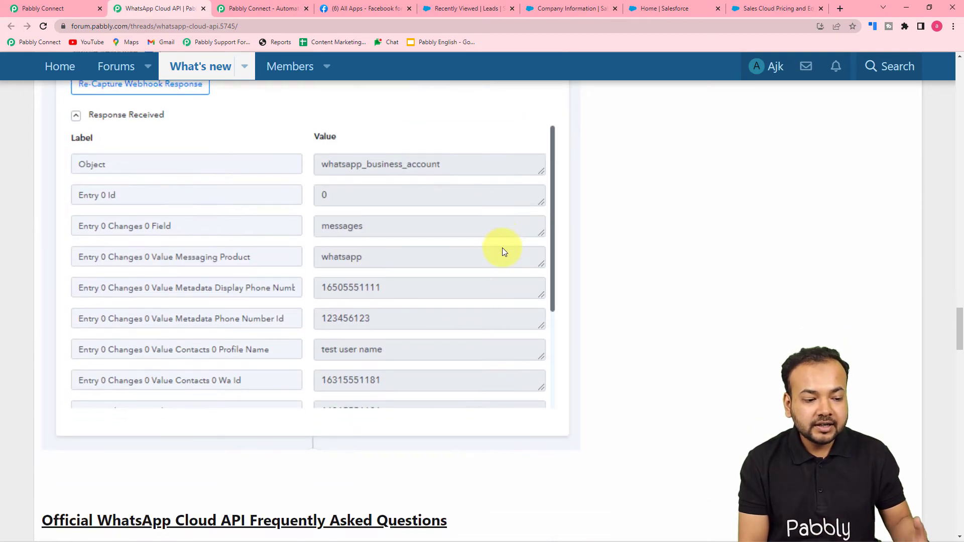
pyautogui.scroll(-2, 522, 236)
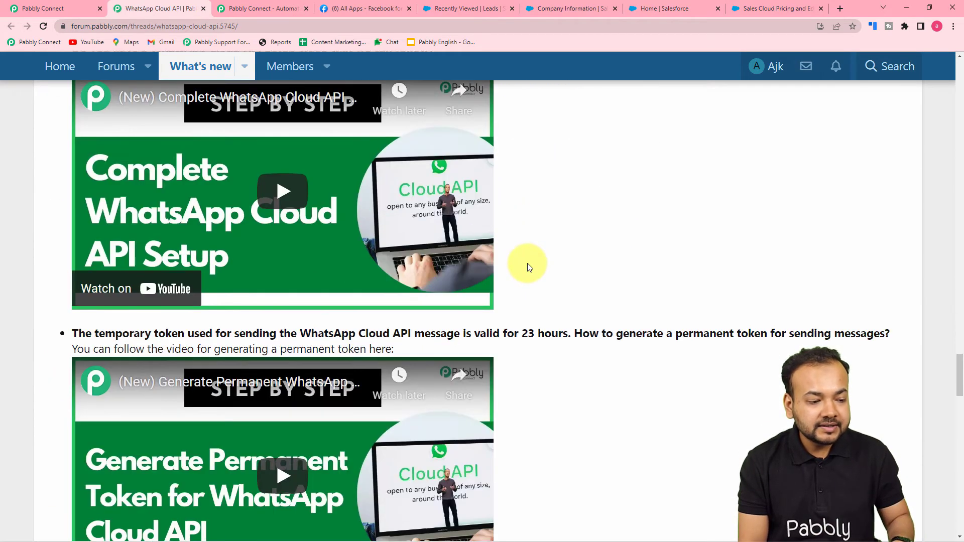
pyautogui.scroll(1, 527, 263)
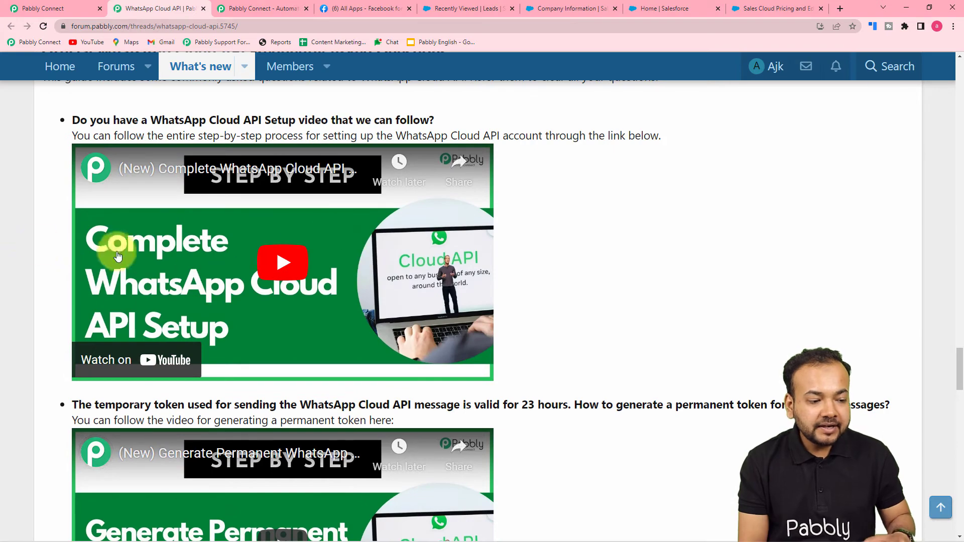
pyautogui.scroll(-3, 23, 242)
pyautogui.scroll(-14, 23, 243)
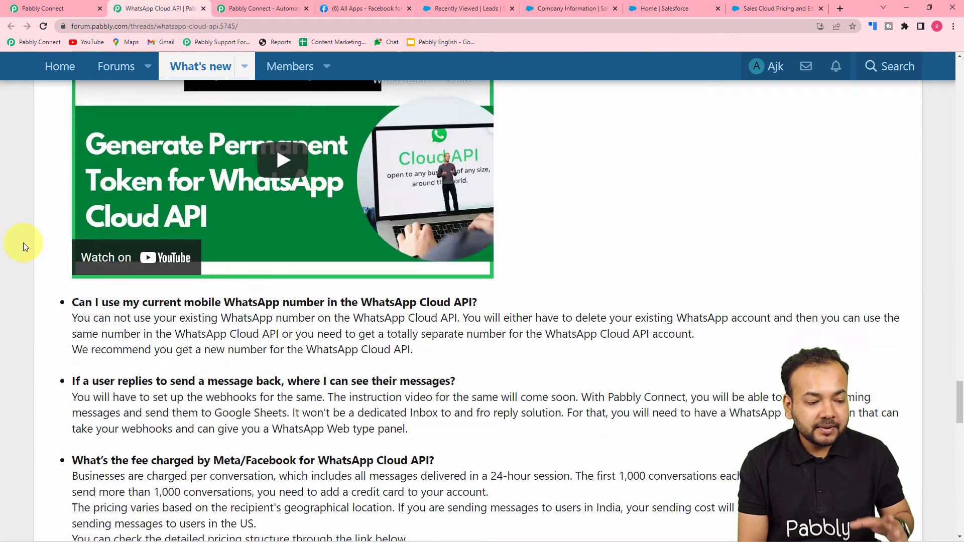
pyautogui.scroll(-1, 23, 242)
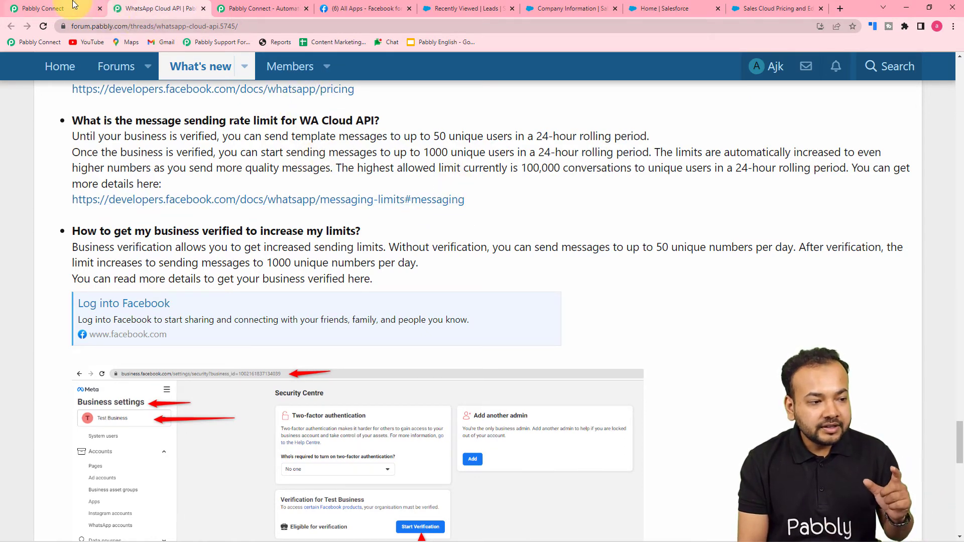
# Step: In Meta for Developers, open MyConnectMsg App, dismiss the Data Use Checkup notice and go to WhatsApp's Getting Started page
pyautogui.click(55, 9)
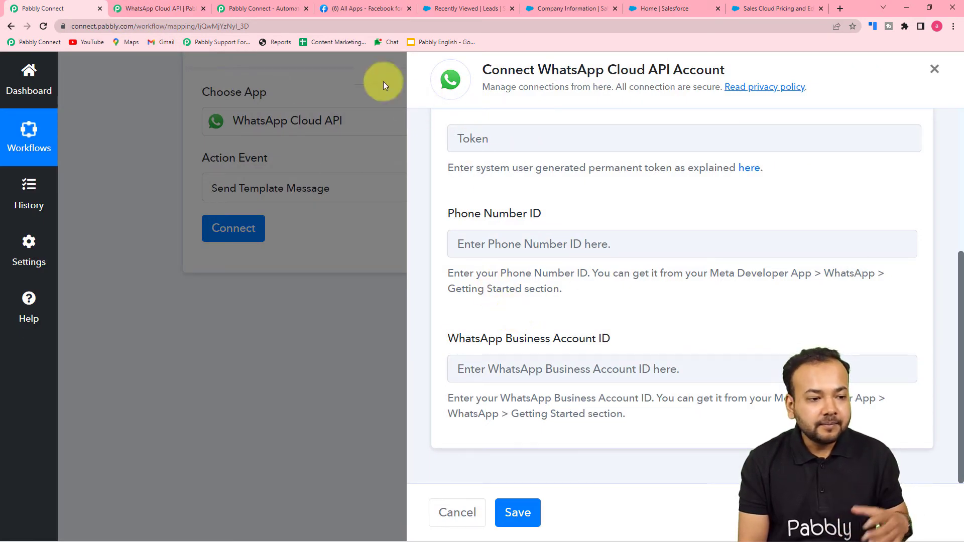
pyautogui.click(363, 10)
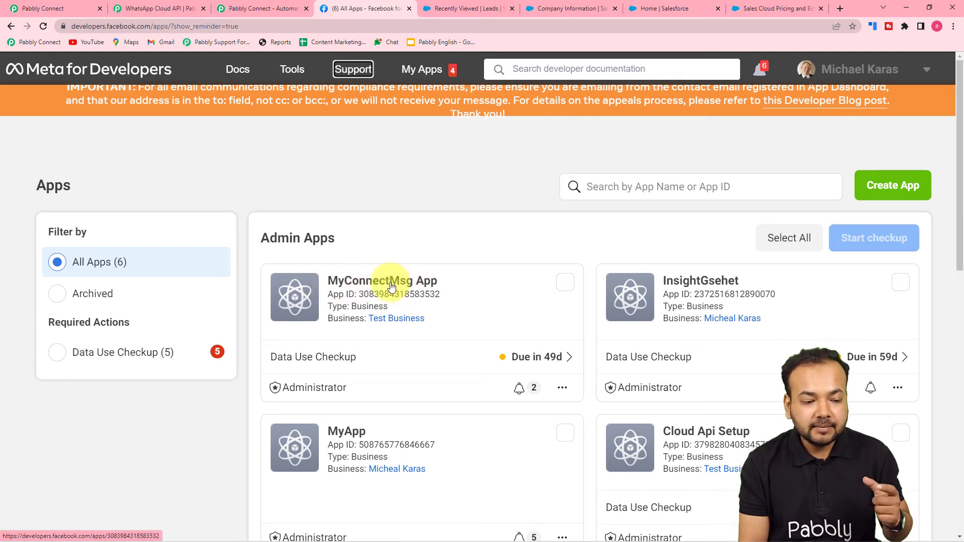
pyautogui.click(408, 287)
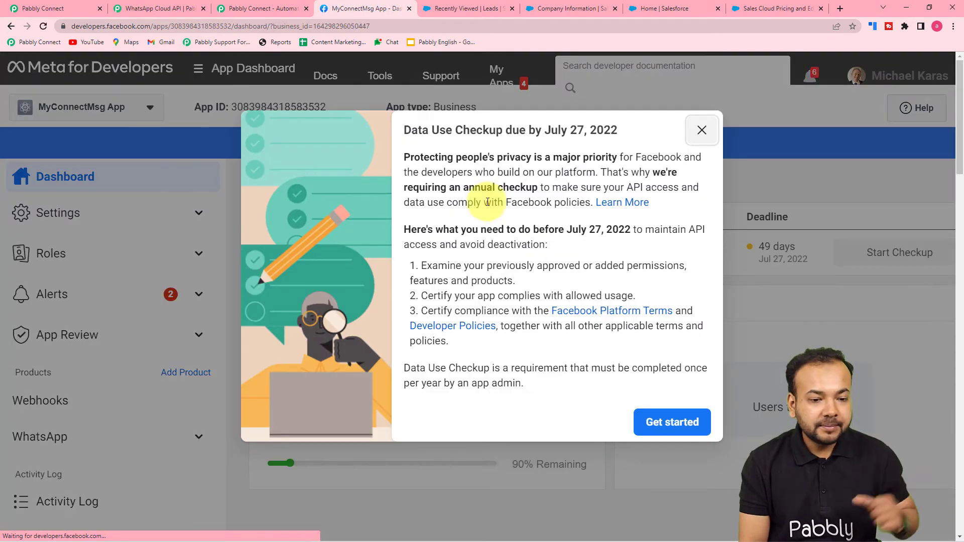
pyautogui.click(702, 131)
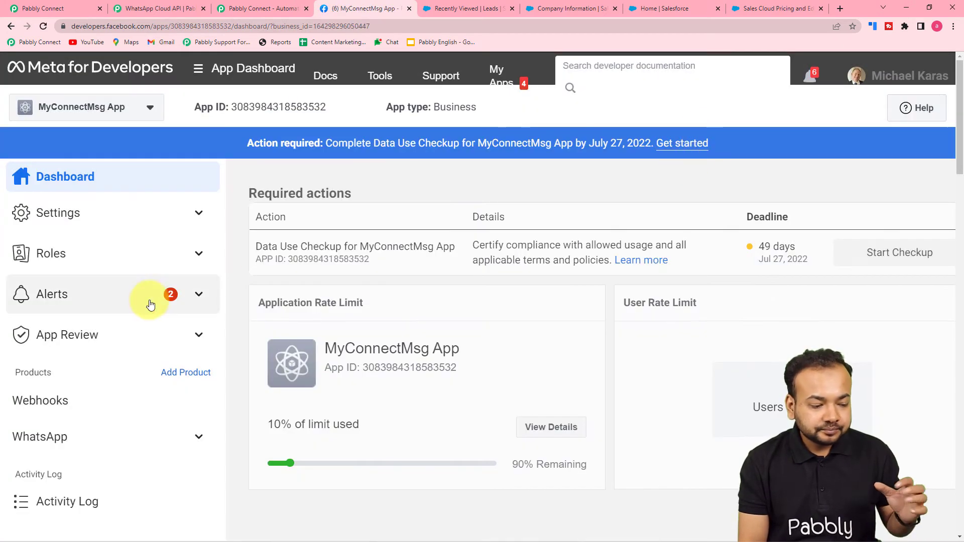
pyautogui.scroll(-3, 150, 305)
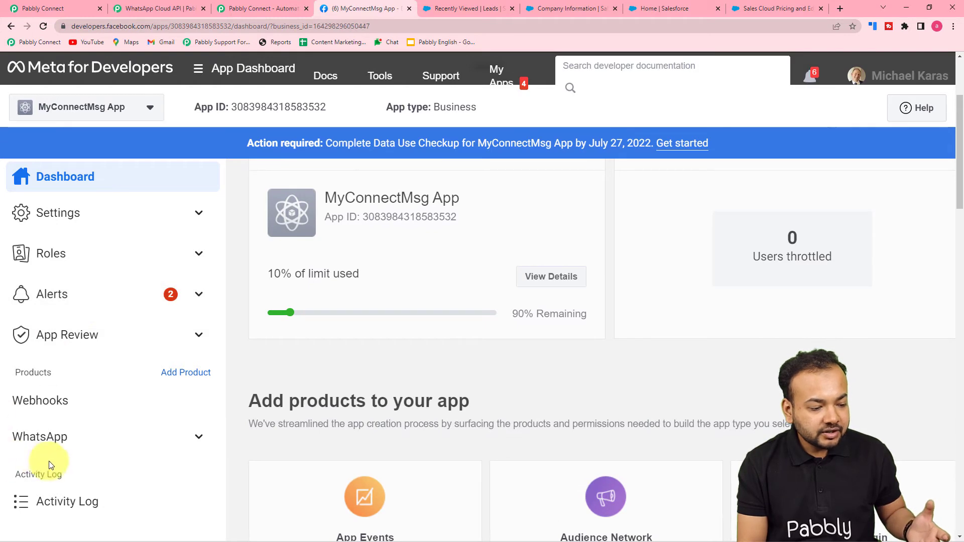
pyautogui.click(47, 438)
pyautogui.scroll(-1, 47, 439)
pyautogui.click(58, 411)
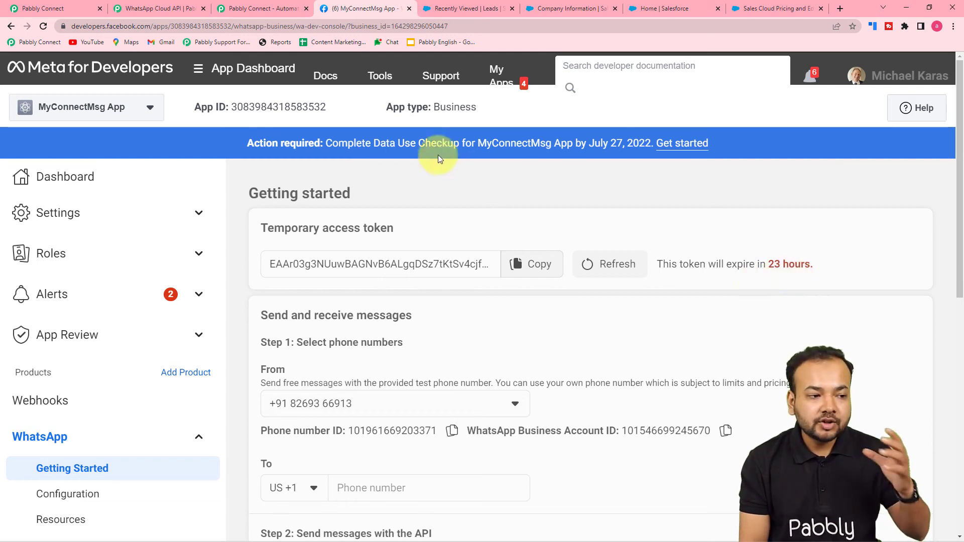
# Step: Look up the section on generating a permanent token in the Pabbly forum guide, then return to the connection form
pyautogui.click(249, 11)
pyautogui.click(180, 8)
pyautogui.scroll(10, 256, 182)
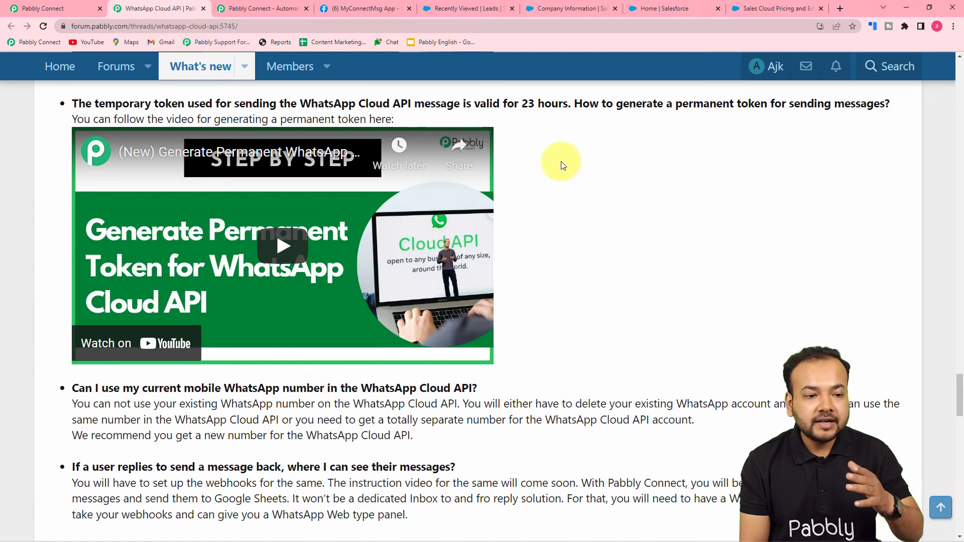
pyautogui.click(75, 9)
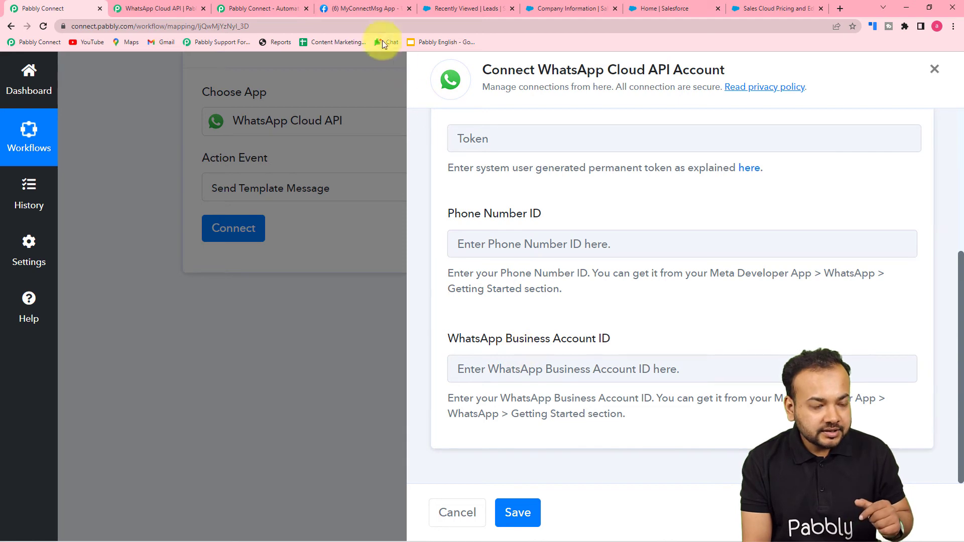
# Step: Copy the Phone number ID from the Meta app's Getting Started page into the Pabbly Connect connection's Phone Number ID
pyautogui.click(361, 6)
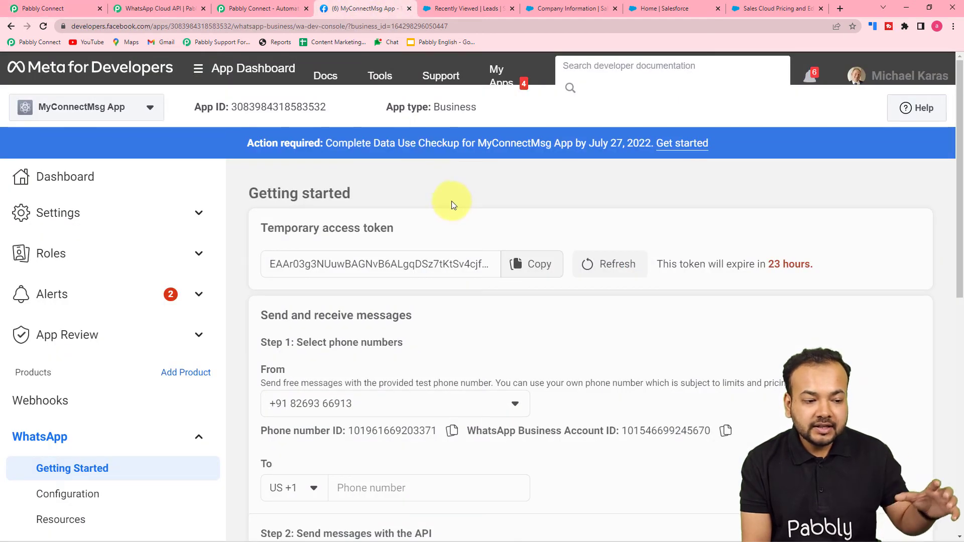
pyautogui.scroll(-2, 452, 202)
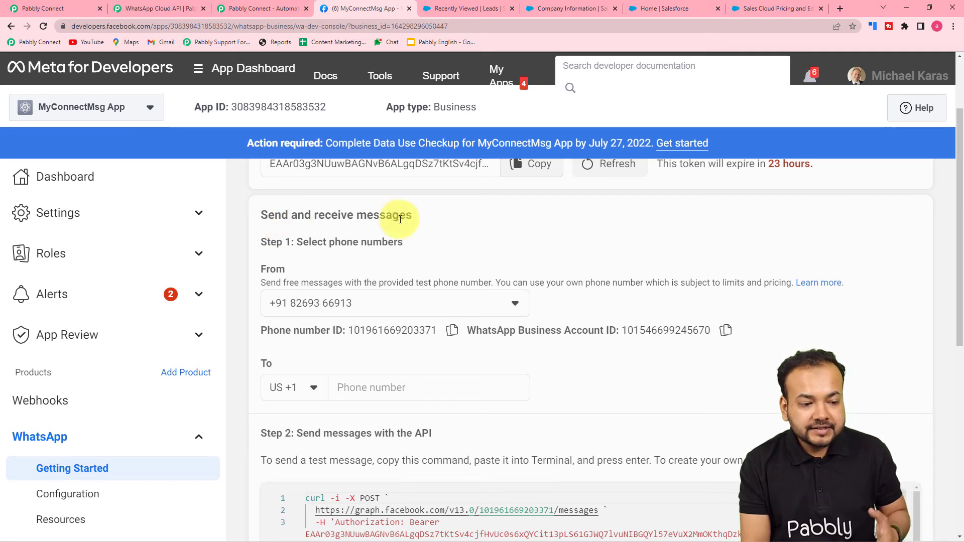
pyautogui.scroll(-2, 400, 219)
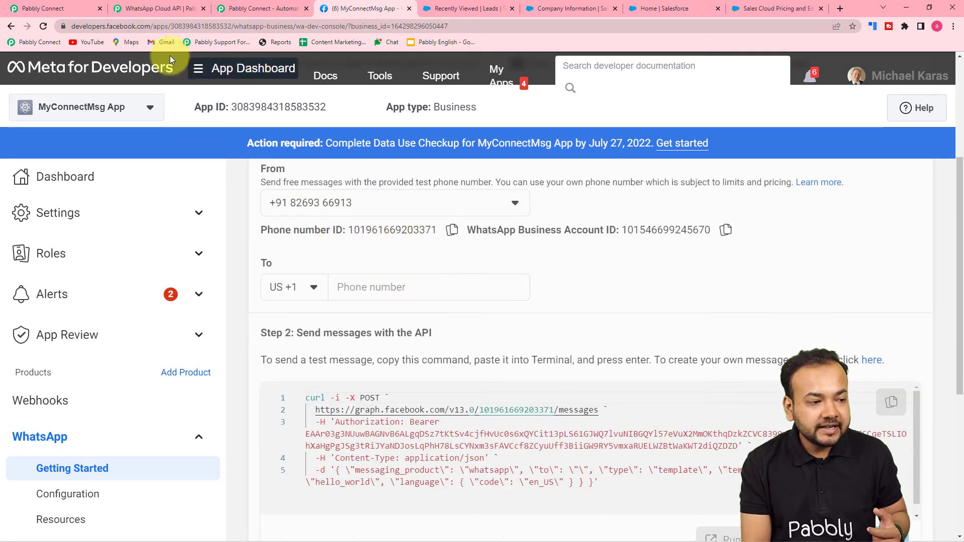
pyautogui.click(49, 7)
pyautogui.click(477, 249)
pyautogui.rightClick(487, 250)
pyautogui.click(506, 345)
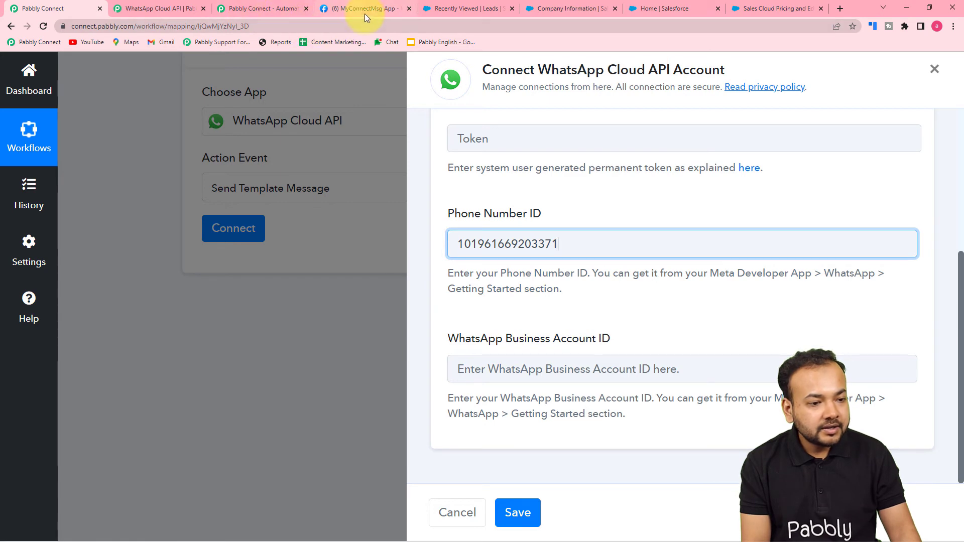
# Step: Copy the WhatsApp Business Account ID from the Meta app page into the matching field of the Pabbly Connect connection
pyautogui.click(345, 7)
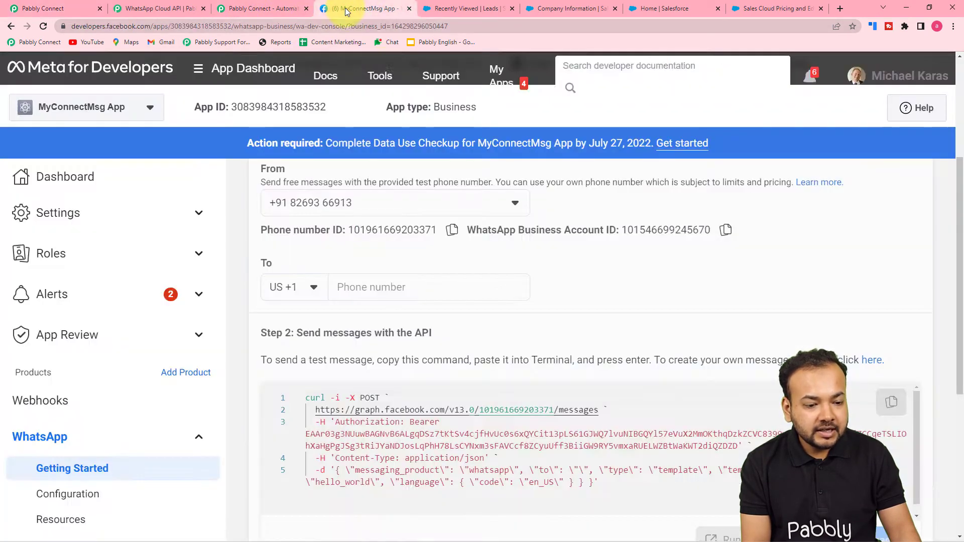
pyautogui.click(43, 8)
pyautogui.click(496, 371)
pyautogui.rightClick(497, 372)
pyautogui.click(522, 305)
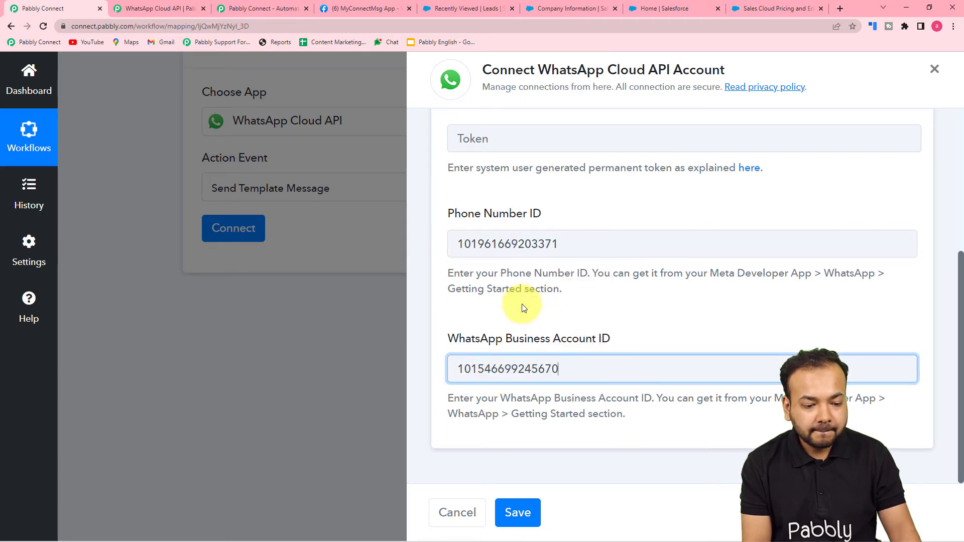
pyautogui.scroll(2, 520, 316)
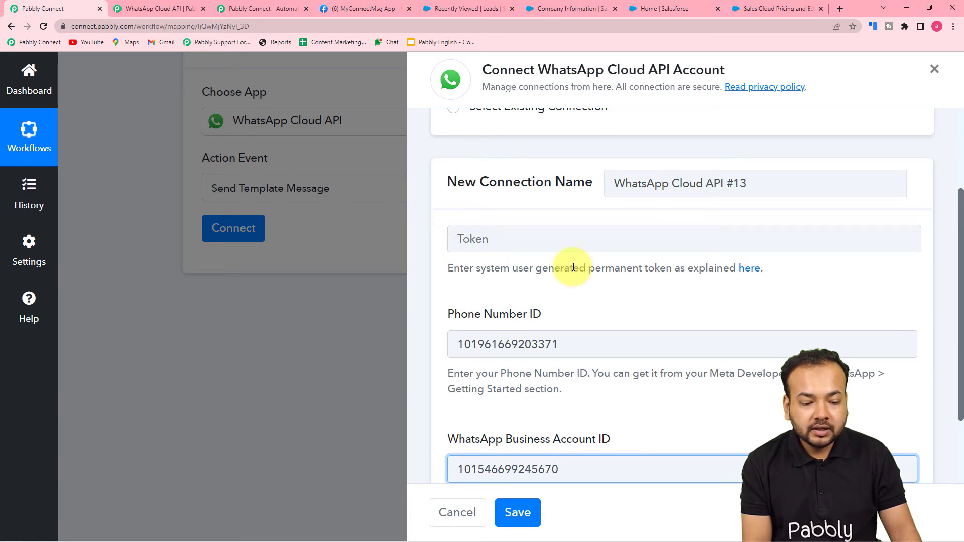
pyautogui.scroll(-1, 574, 267)
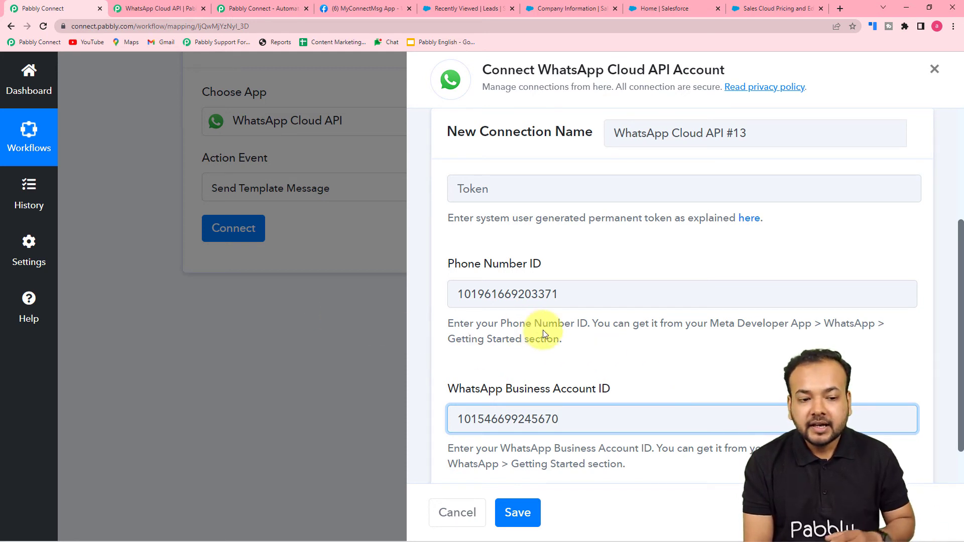
pyautogui.scroll(2, 543, 331)
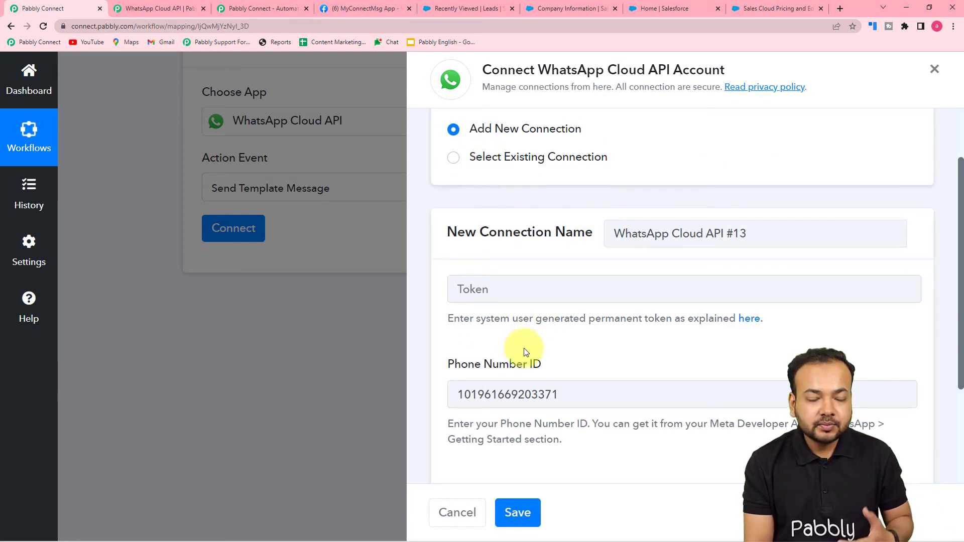
pyautogui.scroll(-1, 532, 349)
pyautogui.scroll(-3, 532, 349)
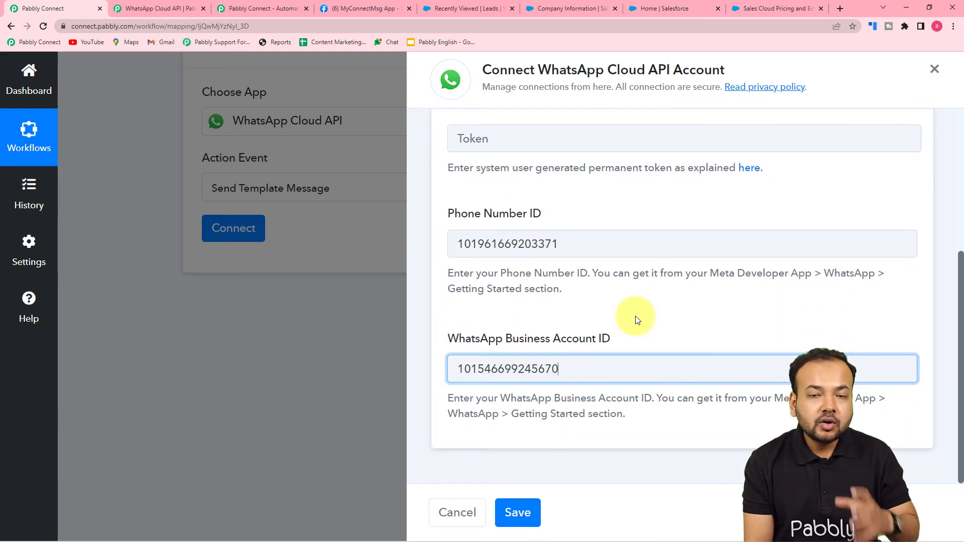
pyautogui.scroll(5, 635, 316)
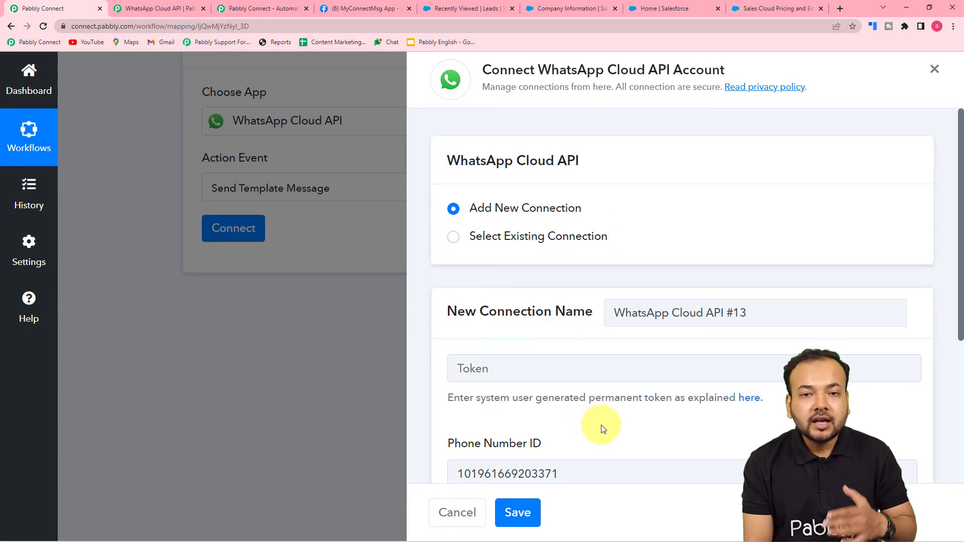
pyautogui.scroll(-1, 568, 381)
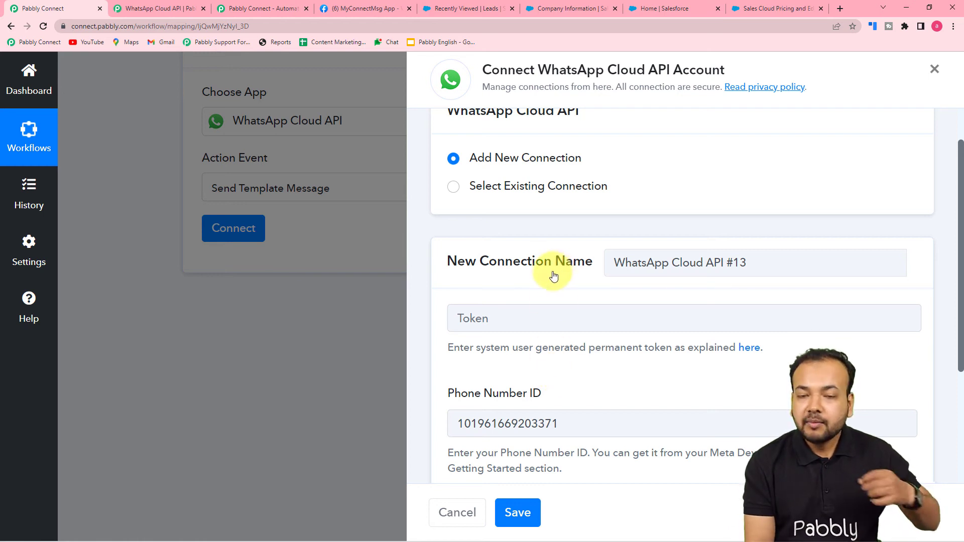
# Step: Switch the action to the existing connection WhatsApp Cloud API Final and save it
pyautogui.click(454, 188)
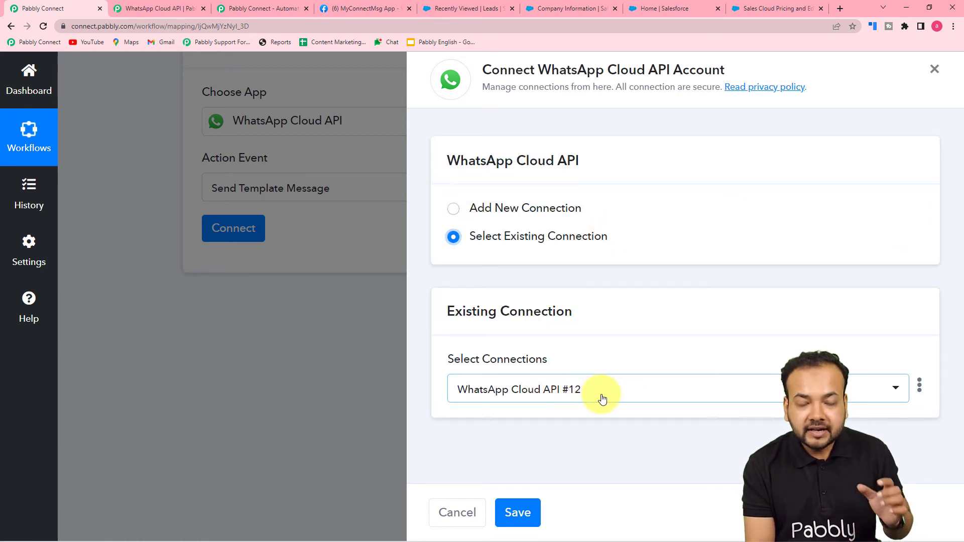
pyautogui.click(588, 400)
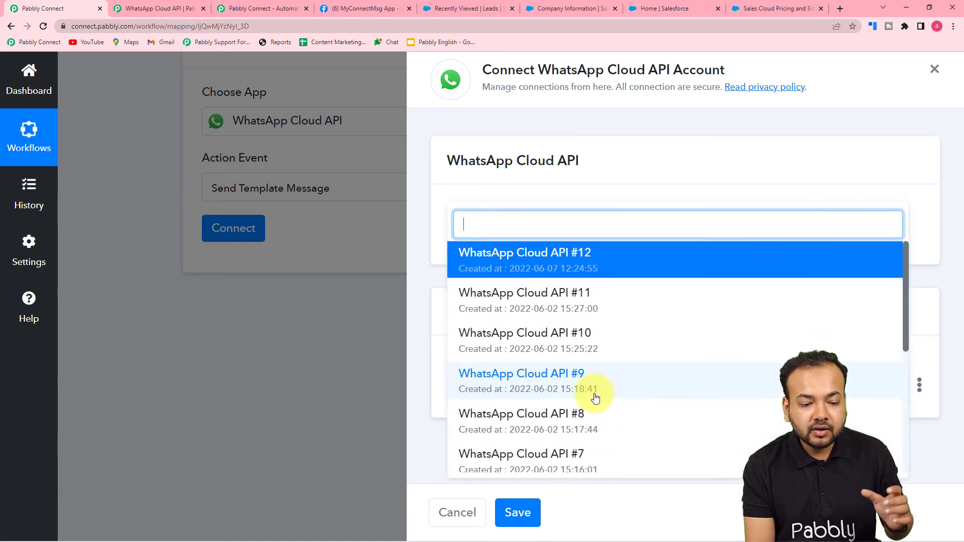
pyautogui.scroll(-5, 568, 378)
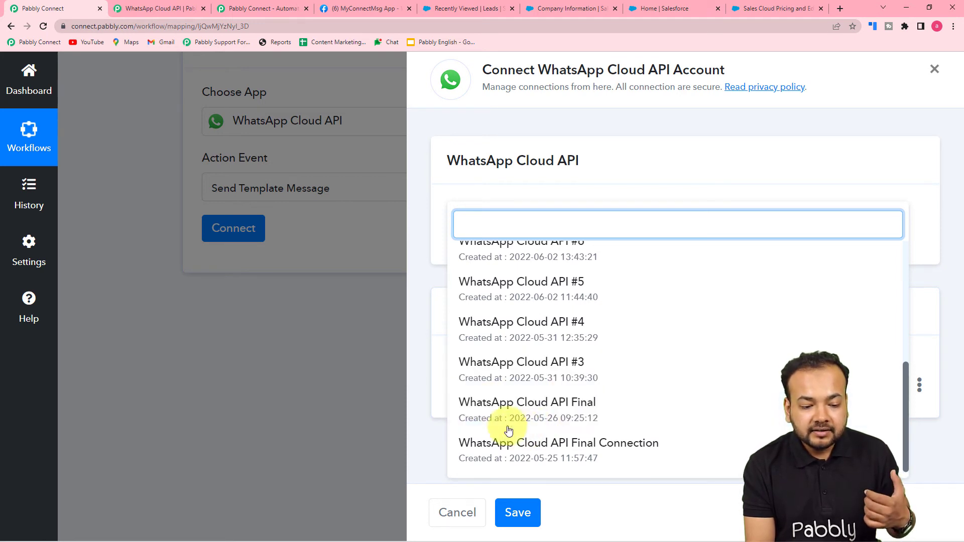
pyautogui.click(582, 422)
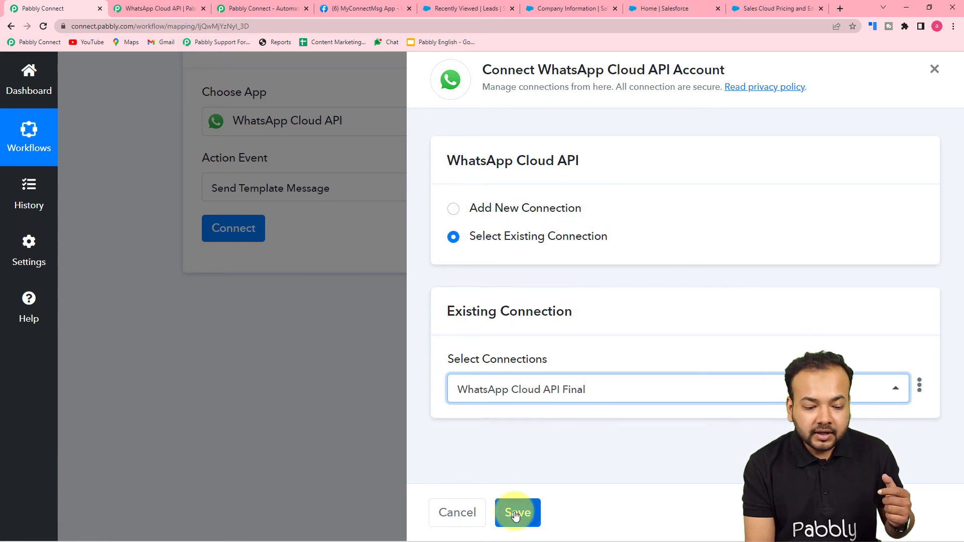
pyautogui.click(517, 513)
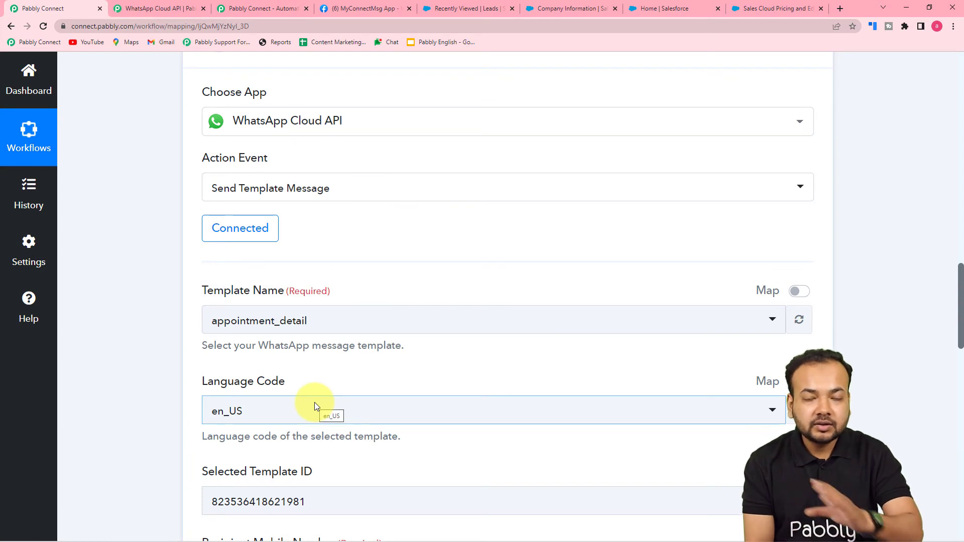
# Step: Return to the Meta app's Getting Started page and open the message template manager linked under Step 2
pyautogui.scroll(-2, 172, 311)
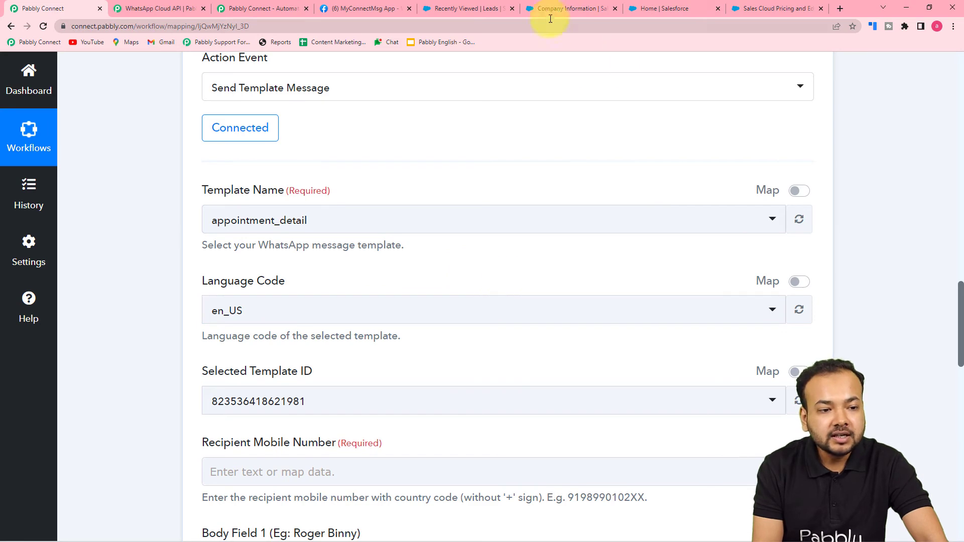
pyautogui.click(345, 5)
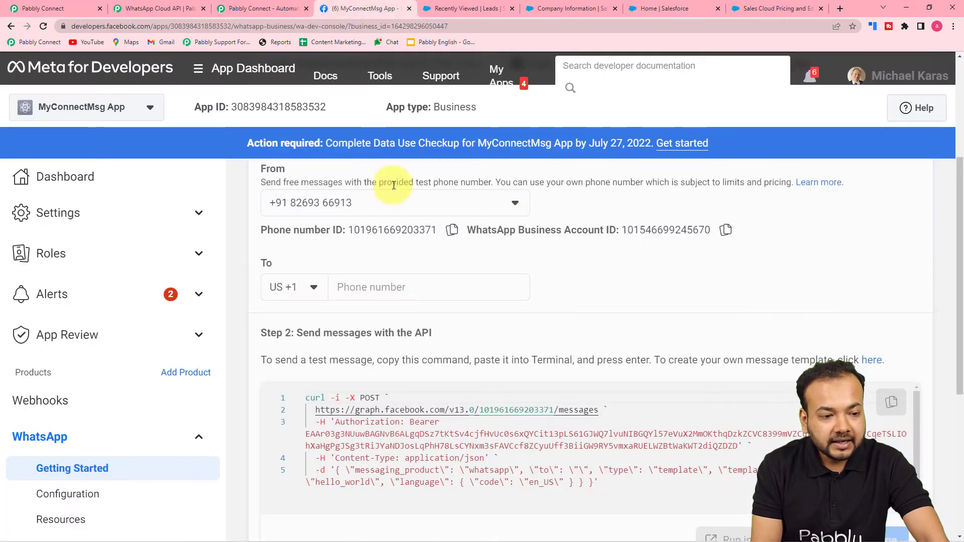
pyautogui.scroll(2, 419, 226)
pyautogui.scroll(-4, 409, 233)
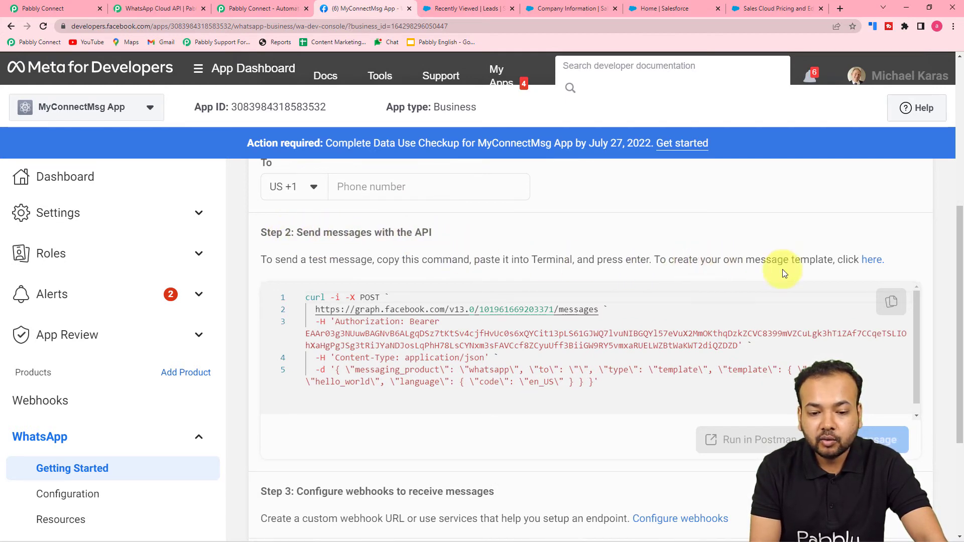
pyautogui.click(873, 261)
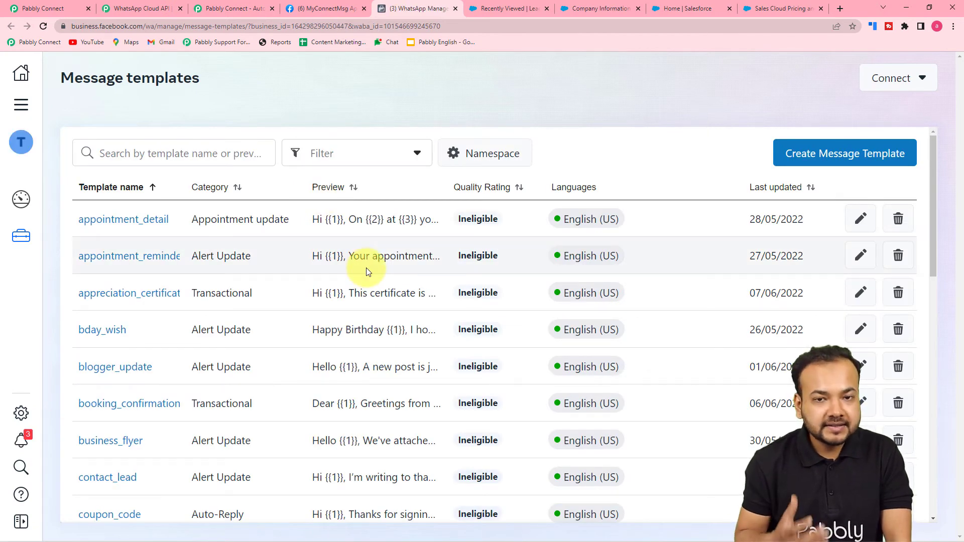
# Step: Find the new_lead_signup template in the full message template list and open it
pyautogui.scroll(-5, 184, 299)
pyautogui.scroll(-5, 182, 313)
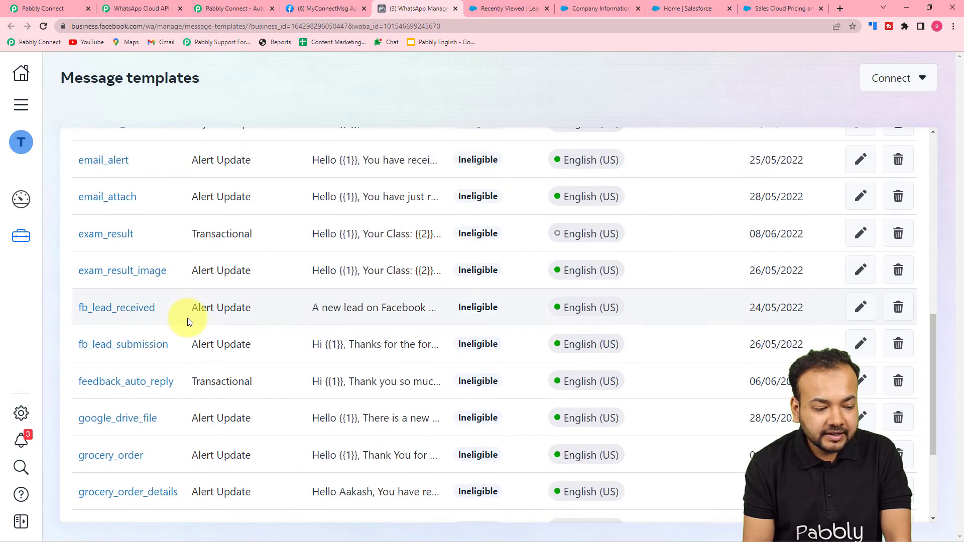
pyautogui.scroll(9, 191, 326)
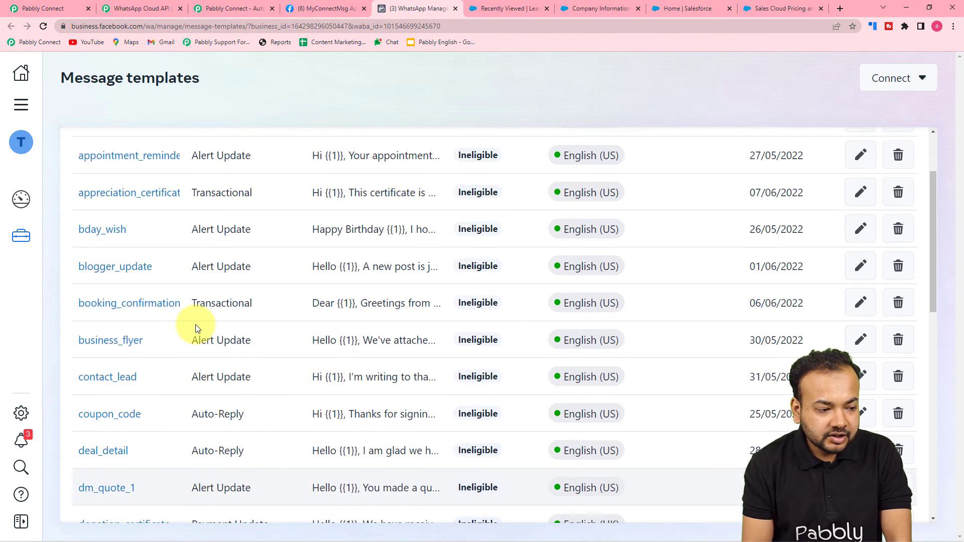
pyautogui.scroll(2, 196, 327)
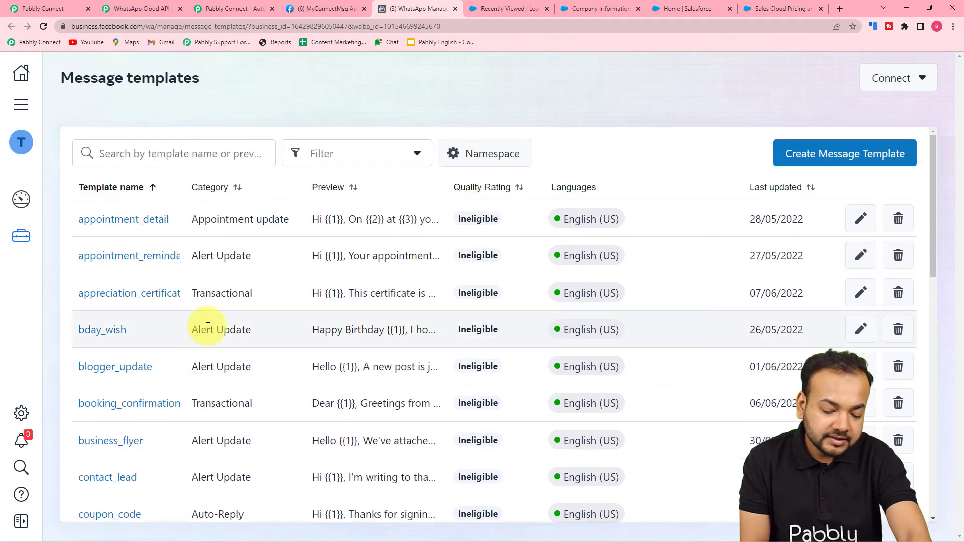
pyautogui.scroll(-13, 212, 327)
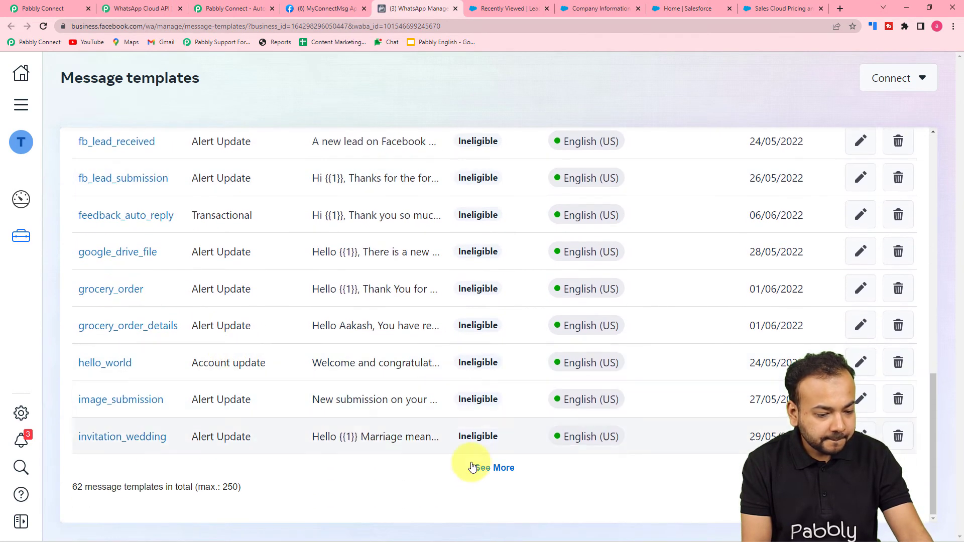
pyautogui.click(488, 468)
pyautogui.scroll(-7, 385, 380)
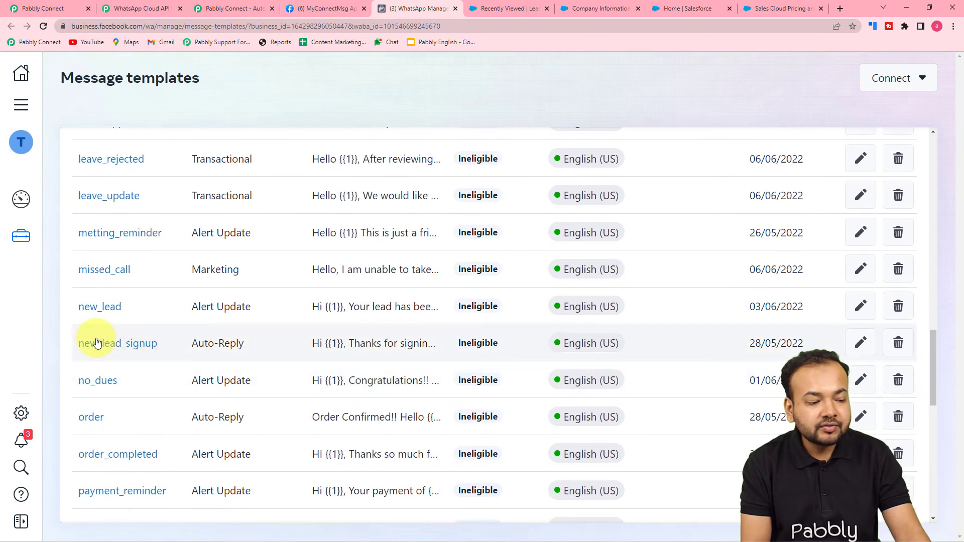
pyautogui.click(123, 346)
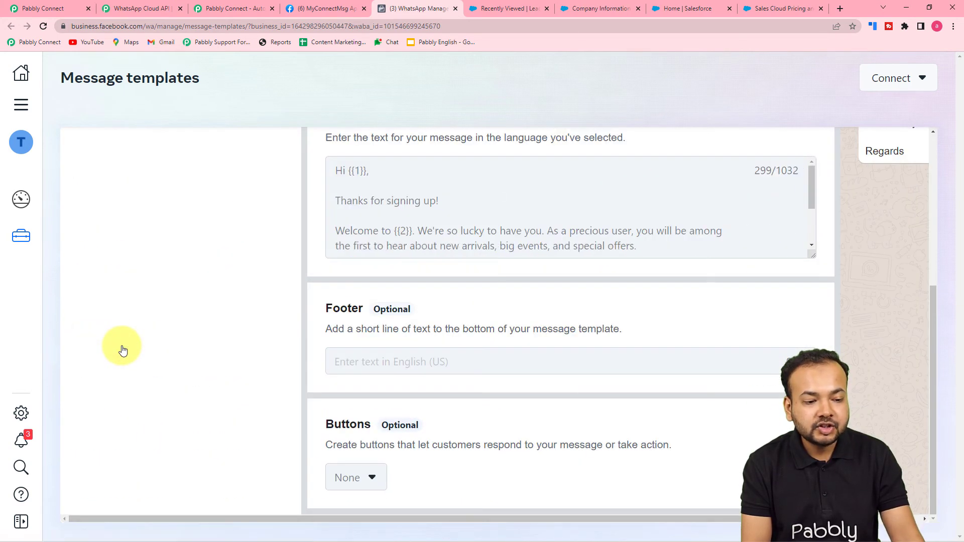
# Step: Review the new_lead_signup template's header, body, footer, buttons and full message preview, then close it without changes
pyautogui.scroll(5, 123, 350)
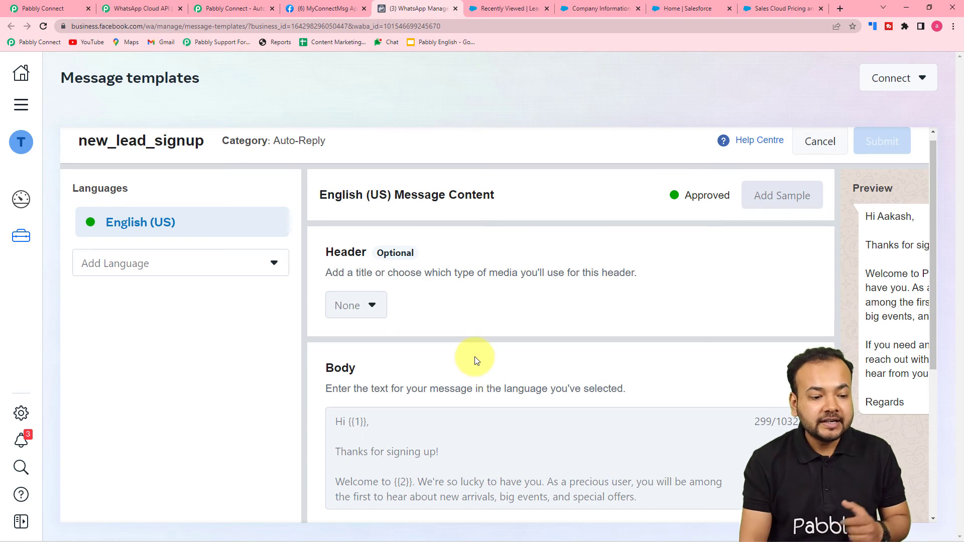
pyautogui.scroll(-1, 477, 360)
pyautogui.scroll(2, 566, 416)
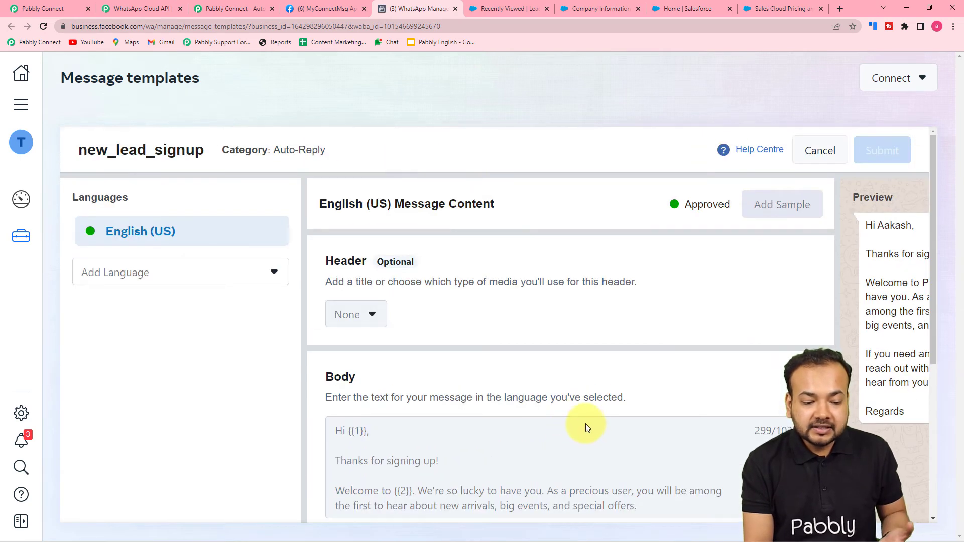
pyautogui.scroll(-1, 586, 426)
pyautogui.scroll(-5, 318, 398)
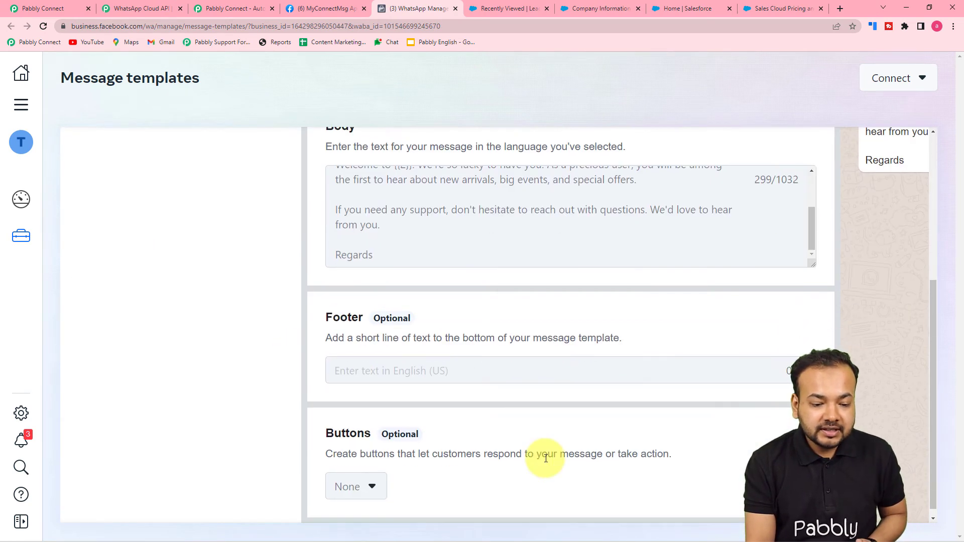
pyautogui.moveTo(503, 517); pyautogui.dragTo(630, 519)
pyautogui.scroll(5, 736, 322)
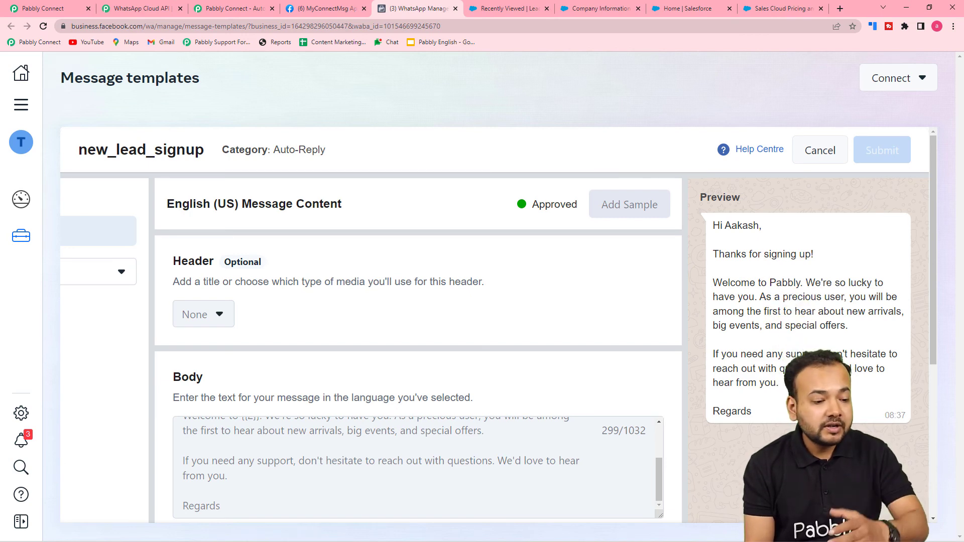
pyautogui.scroll(-3, 444, 377)
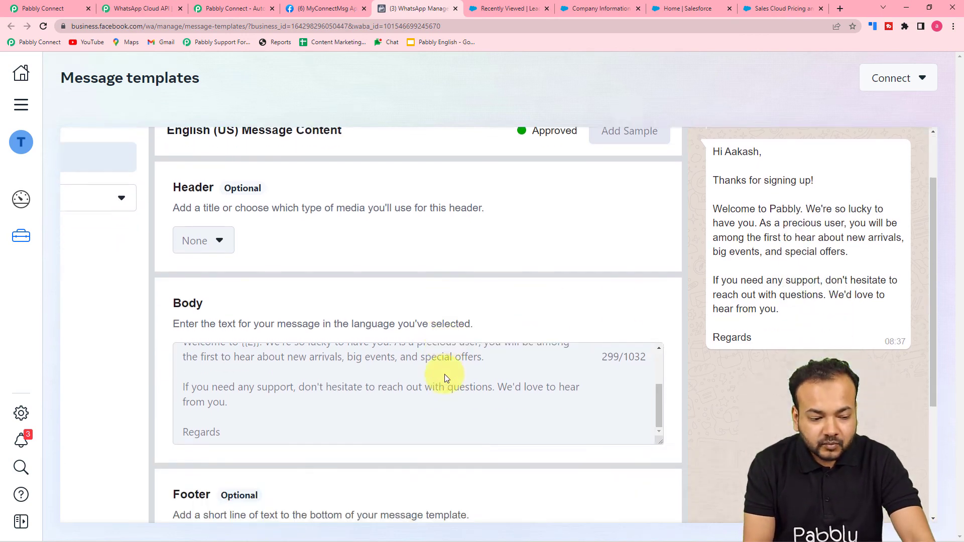
pyautogui.scroll(3, 742, 367)
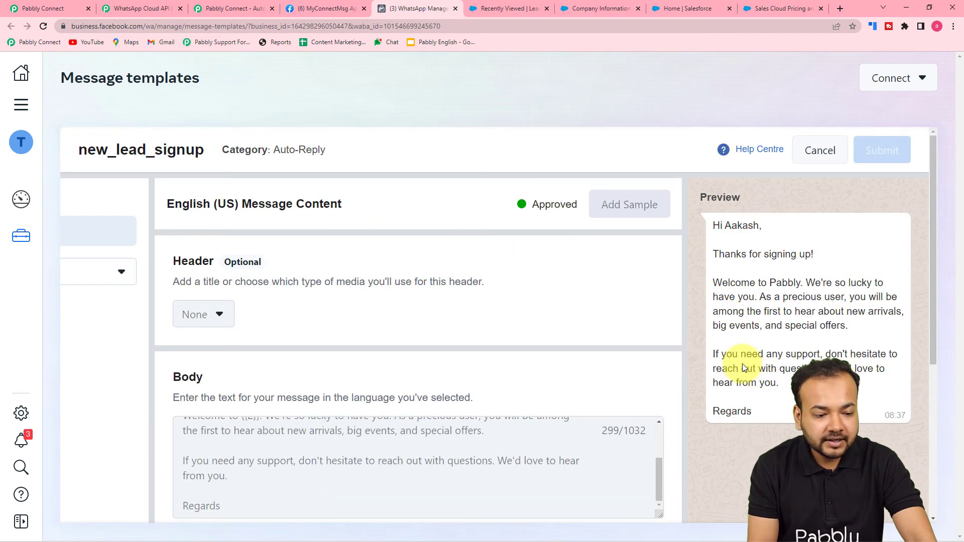
pyautogui.click(818, 151)
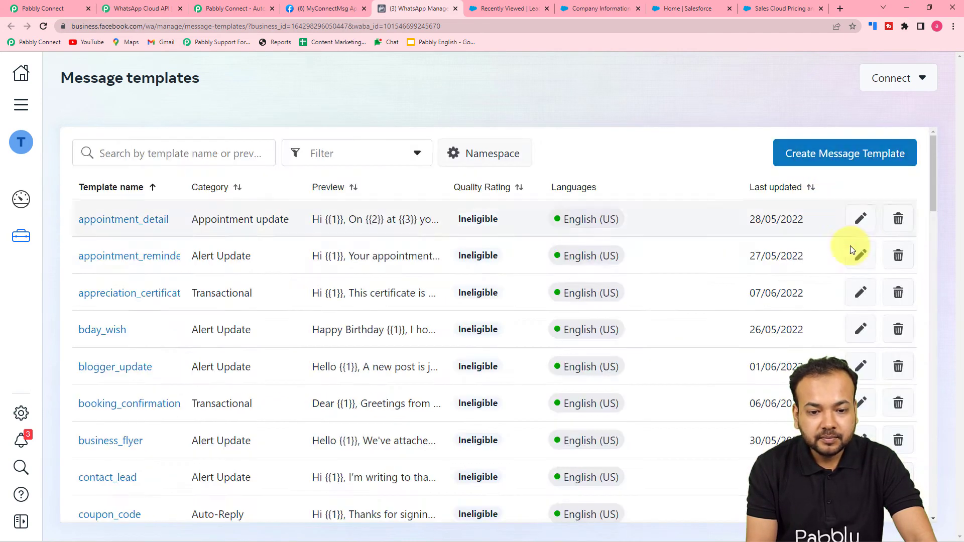
# Step: Start a new message template in the Marketing category and name it "name"
pyautogui.click(850, 153)
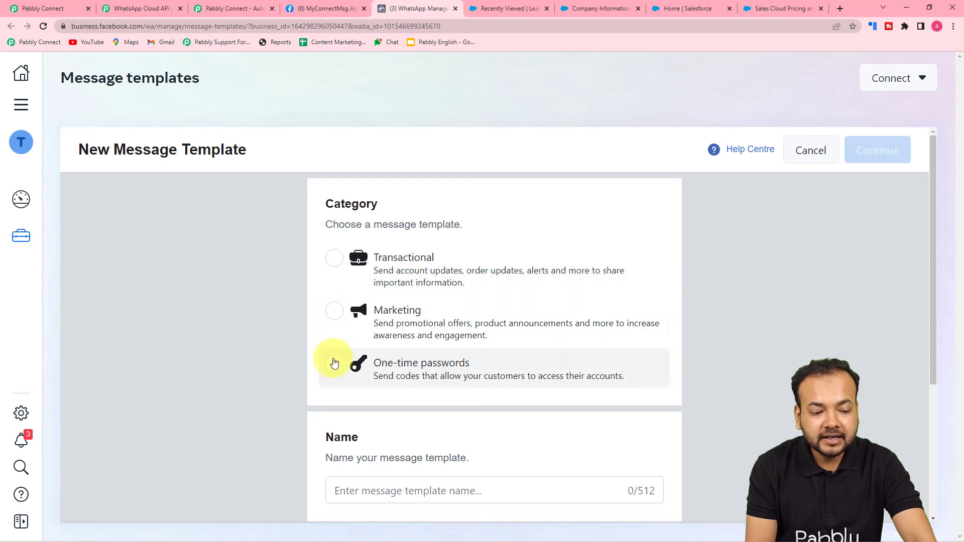
pyautogui.click(336, 312)
pyautogui.scroll(-4, 338, 315)
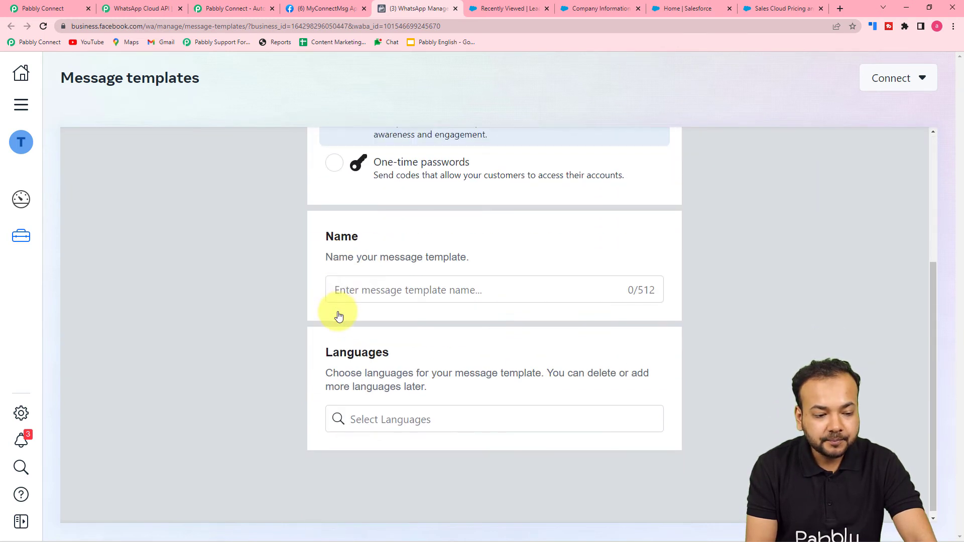
pyautogui.click(380, 289)
pyautogui.write('name')
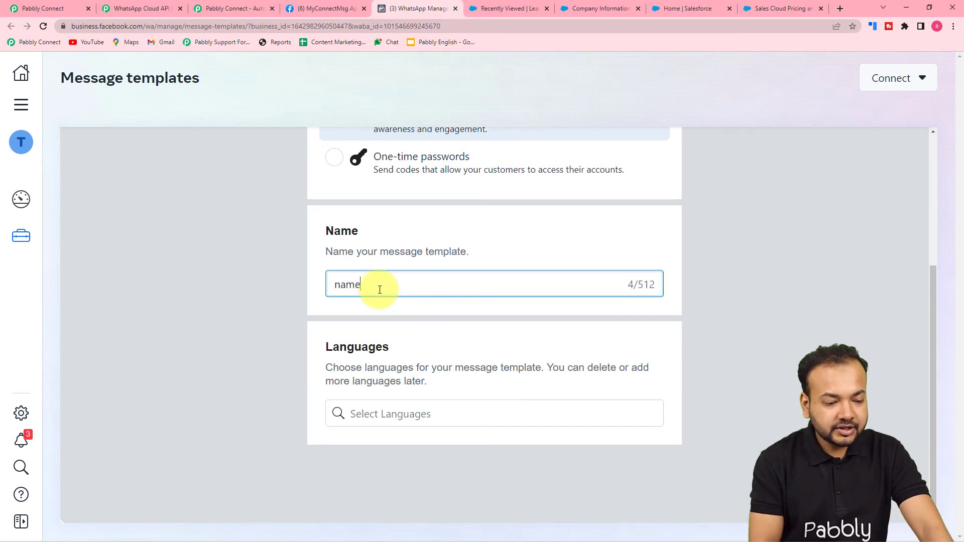
# Step: Set English (US) as the new message template's language
pyautogui.click(410, 413)
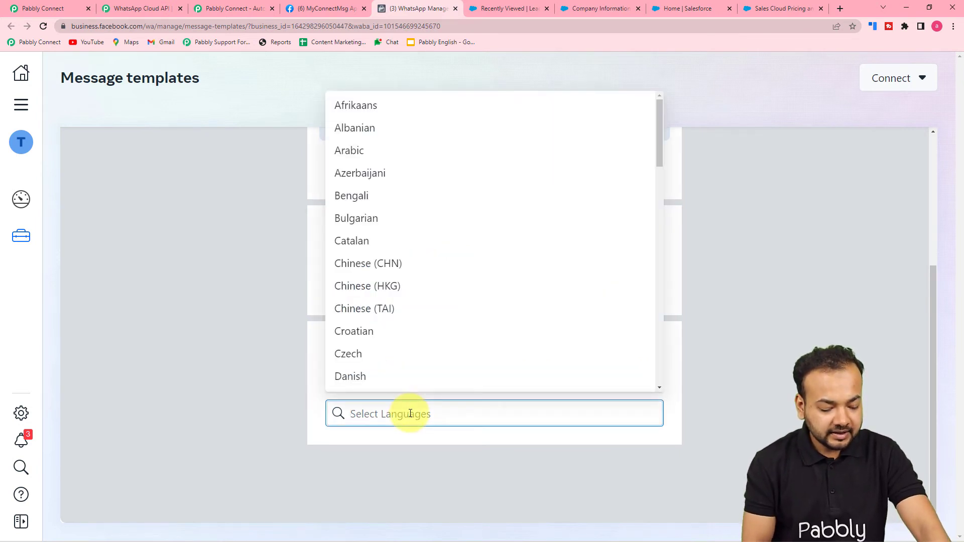
pyautogui.write('en')
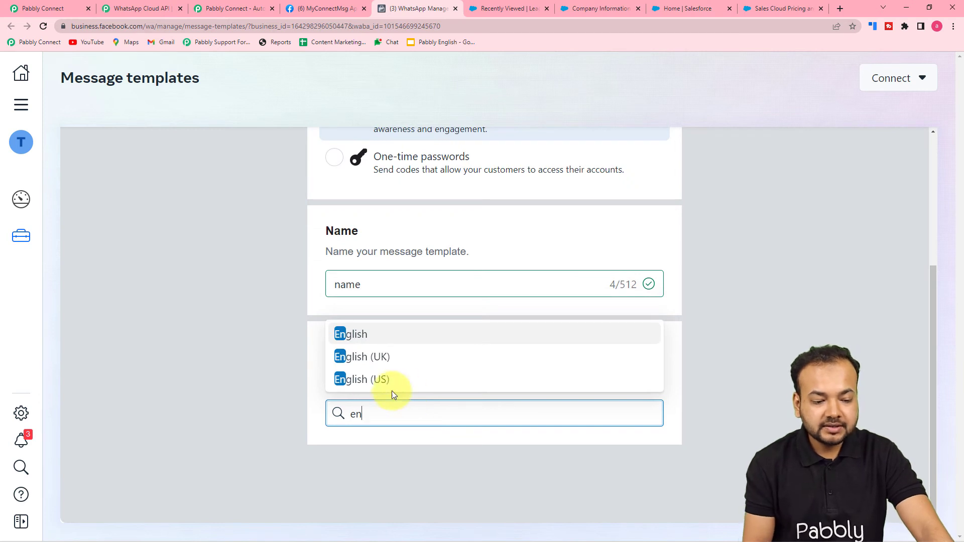
pyautogui.click(363, 382)
pyautogui.click(710, 385)
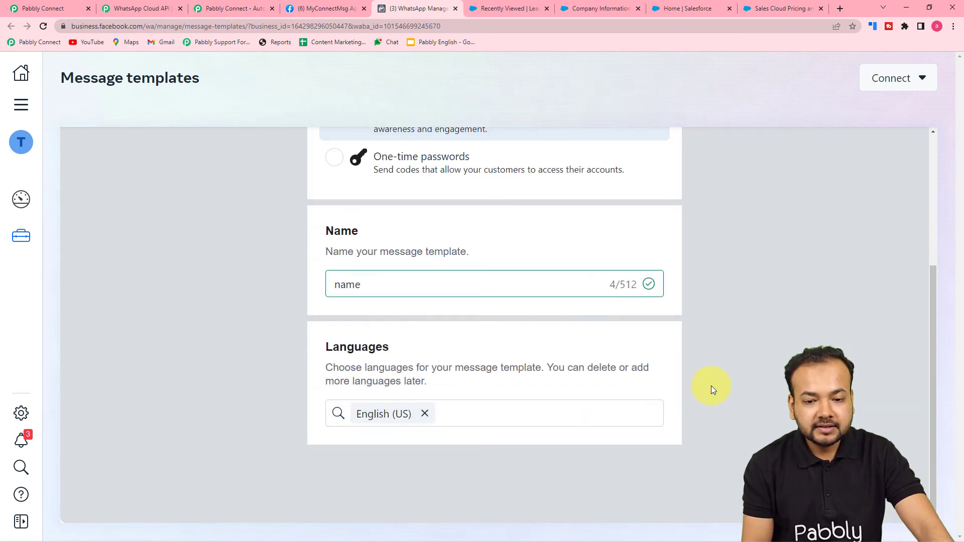
pyautogui.scroll(4, 711, 386)
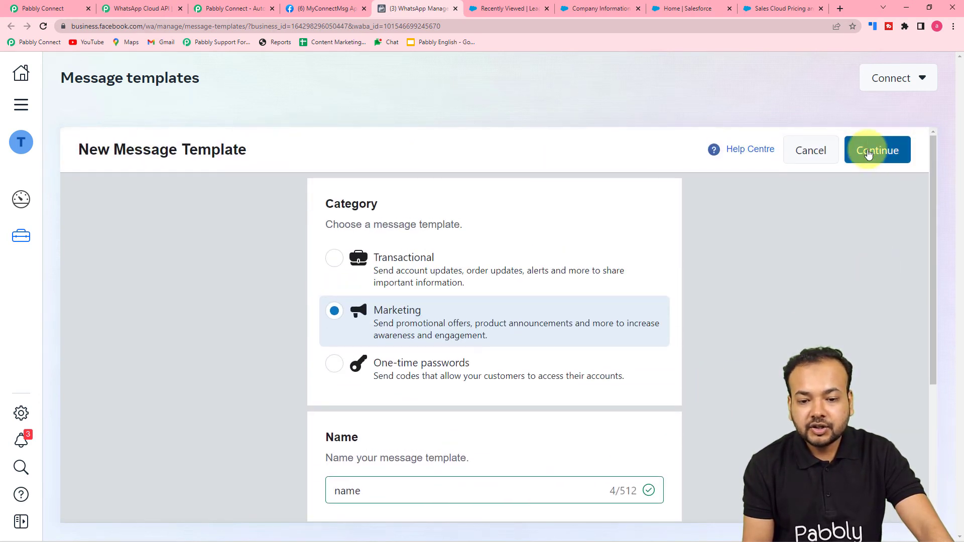
# Step: Continue to the new template's English (US) message content and set its header type to Media
pyautogui.click(889, 156)
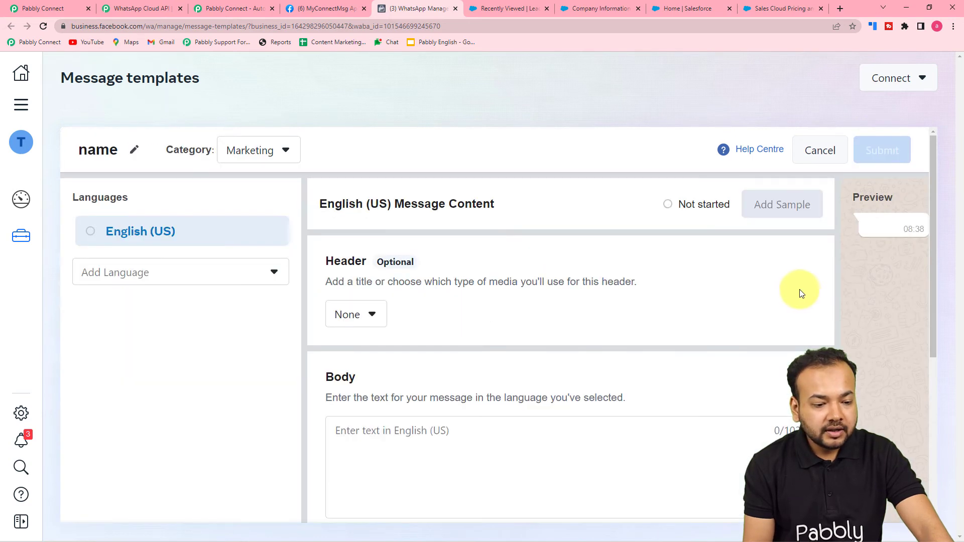
pyautogui.scroll(-2, 459, 279)
pyautogui.scroll(2, 362, 258)
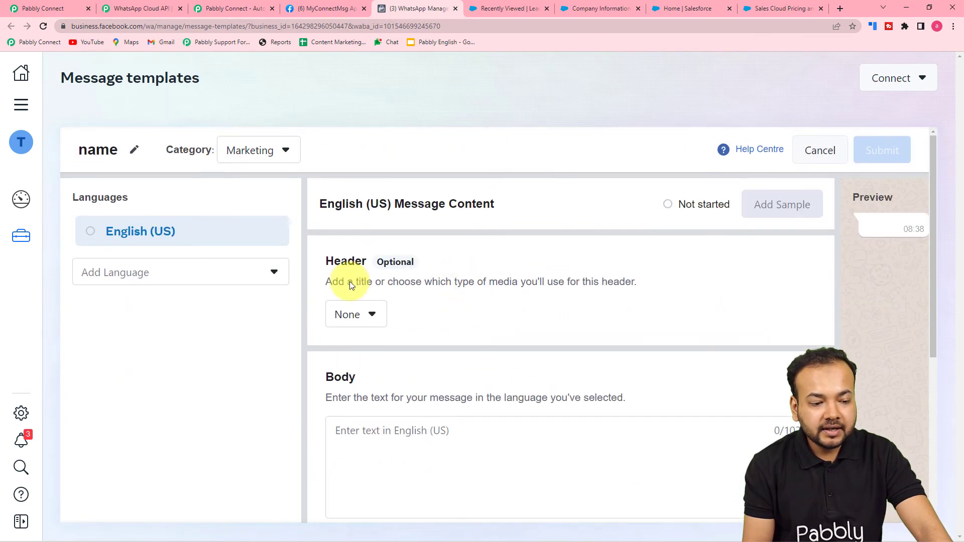
pyautogui.click(366, 316)
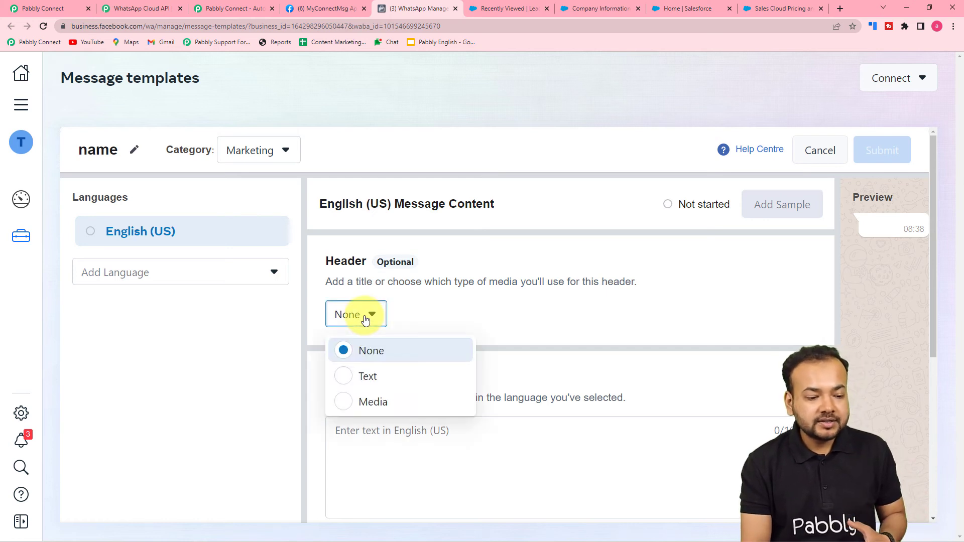
pyautogui.click(338, 402)
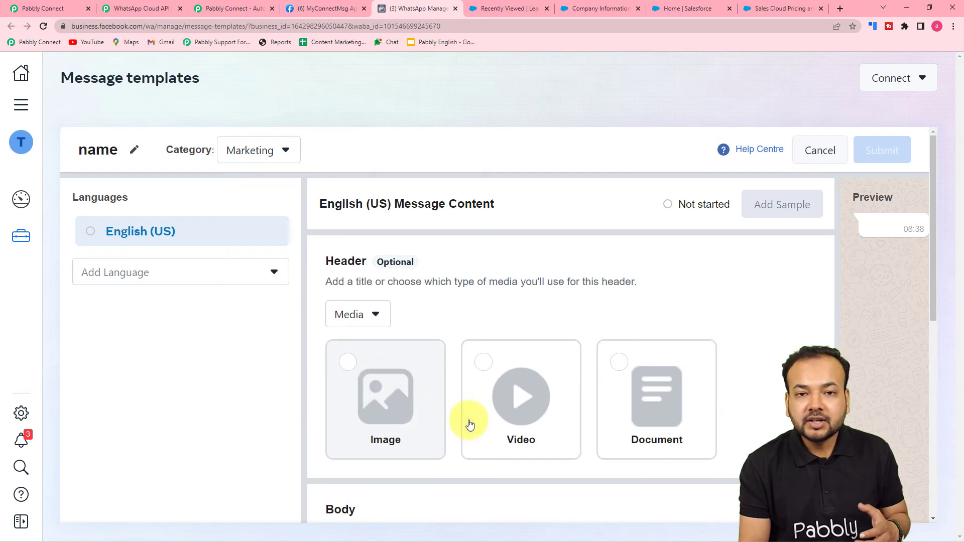
# Step: Write "Hello" in the new template's body, followed by the variable {{1}}
pyautogui.scroll(-5, 641, 385)
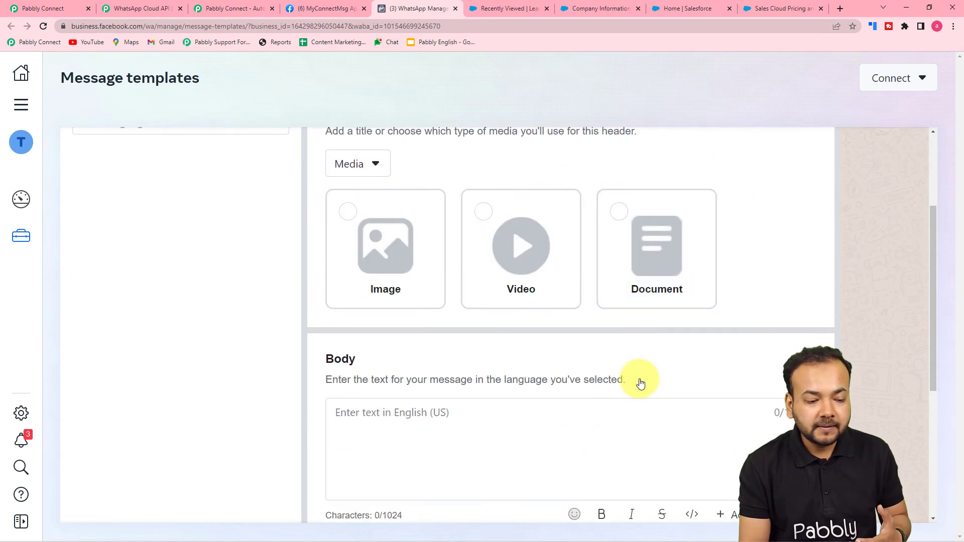
pyautogui.click(444, 292)
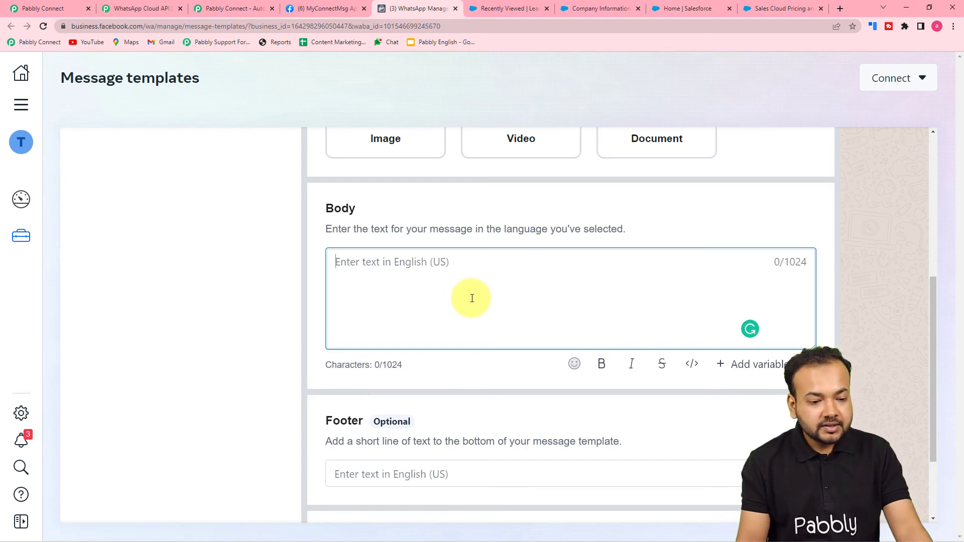
pyautogui.write('Hello')
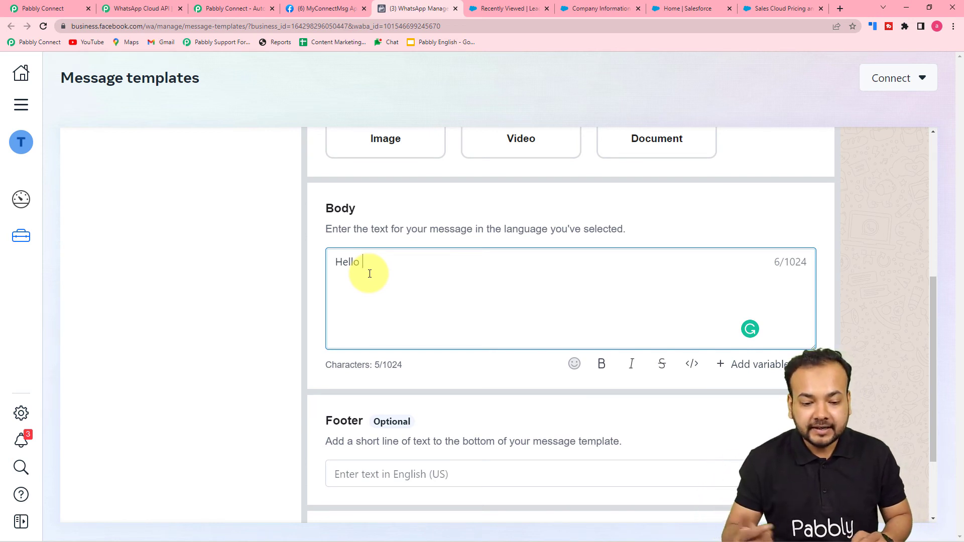
pyautogui.click(737, 375)
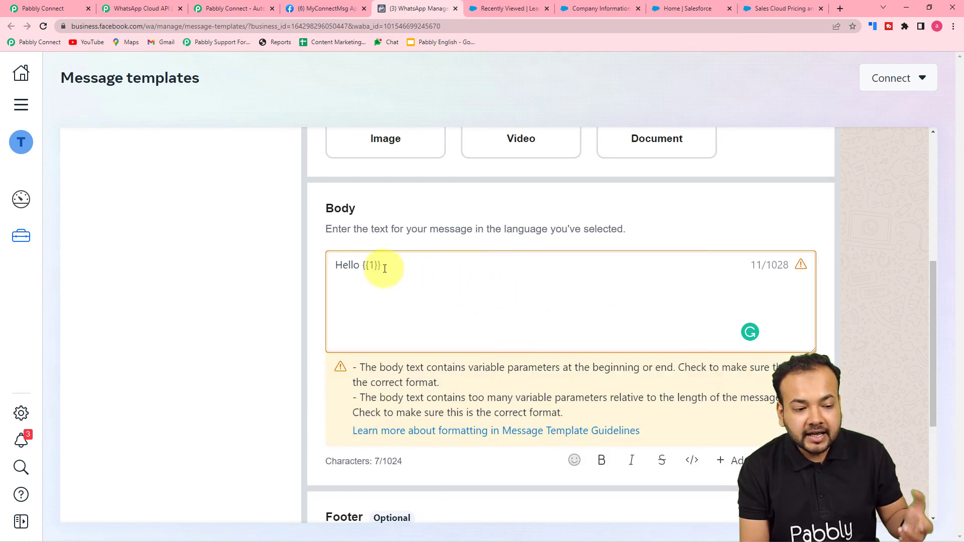
# Step: Look over the new template's footer, buttons and preview sections, and cancel the template without submitting it
pyautogui.scroll(-1, 237, 276)
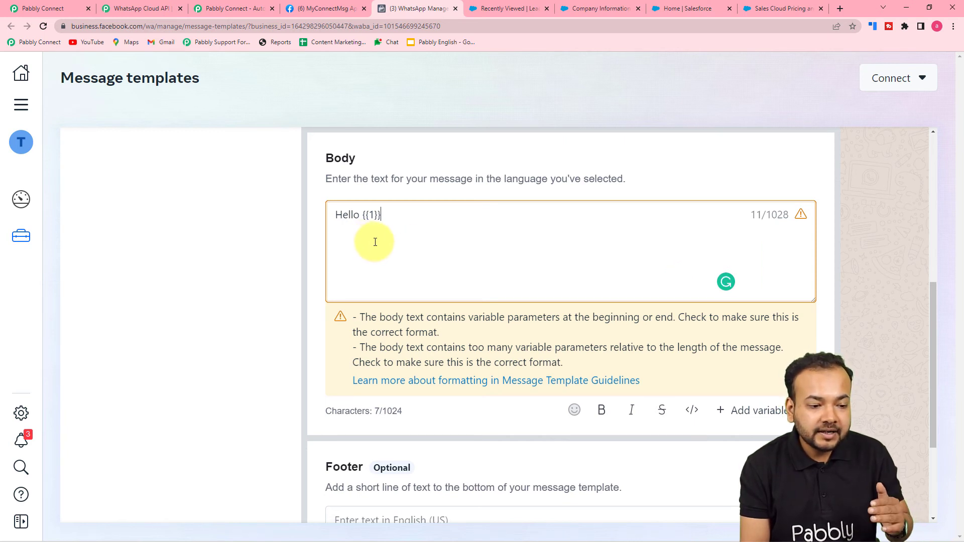
pyautogui.scroll(-1, 375, 242)
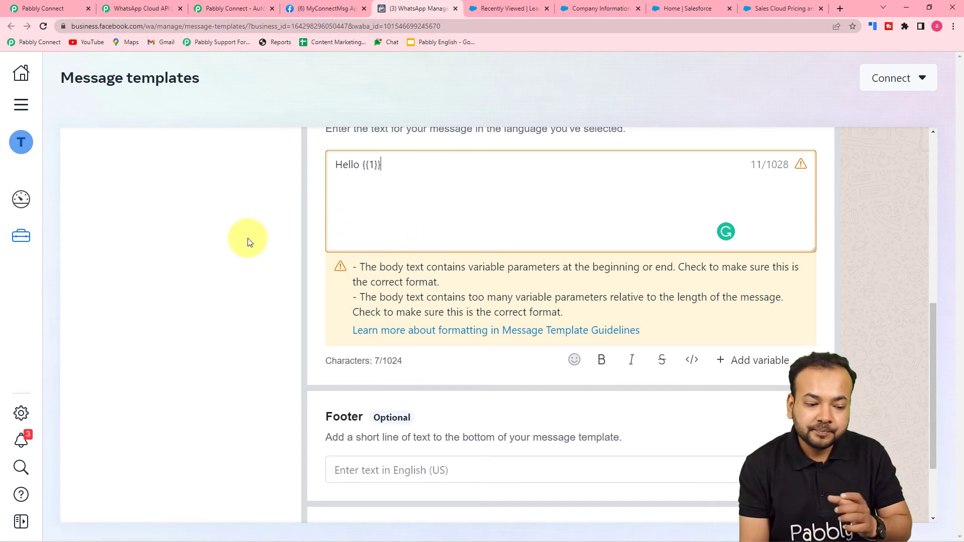
pyautogui.scroll(-2, 248, 241)
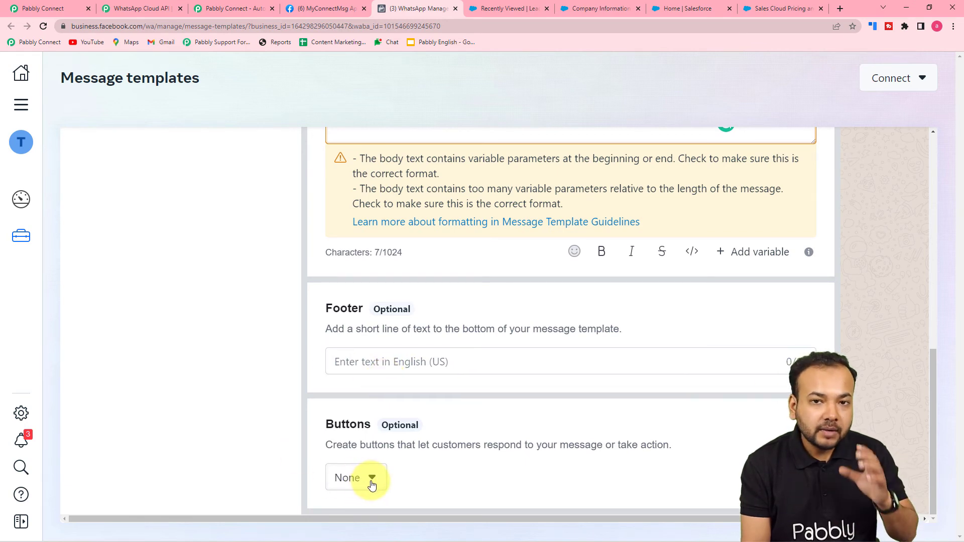
pyautogui.scroll(1, 515, 507)
pyautogui.scroll(10, 514, 507)
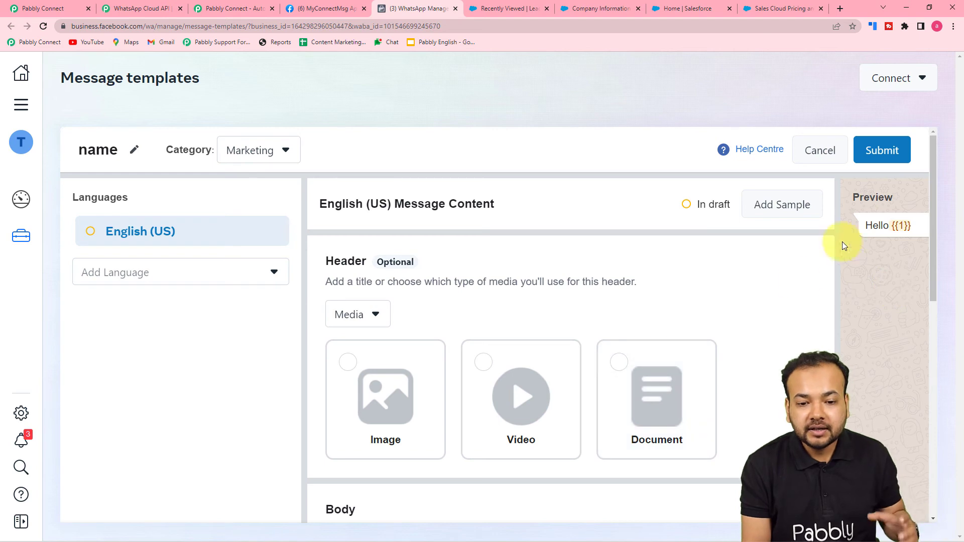
pyautogui.click(813, 153)
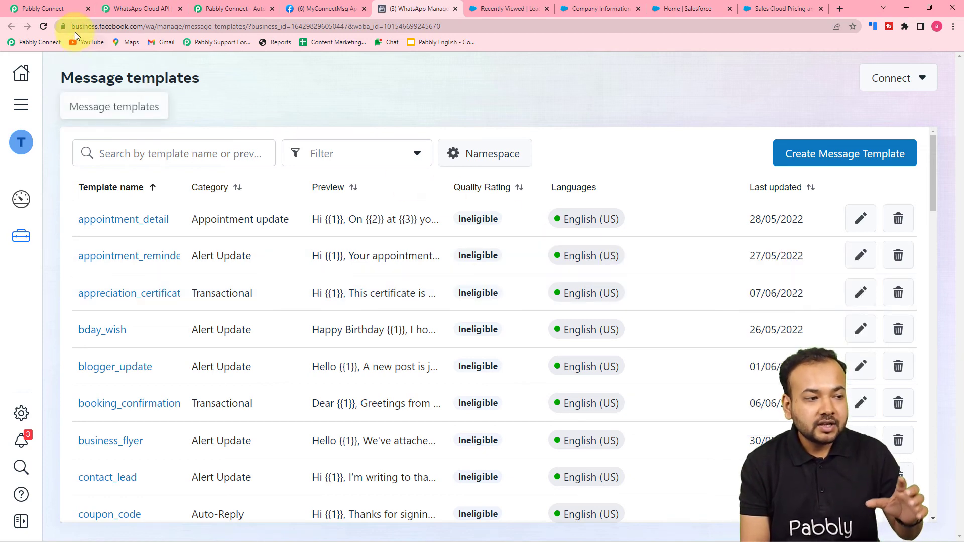
# Step: Switch back to WhatsApp Manager and reopen the new_lead_signup template for reference
pyautogui.click(59, 10)
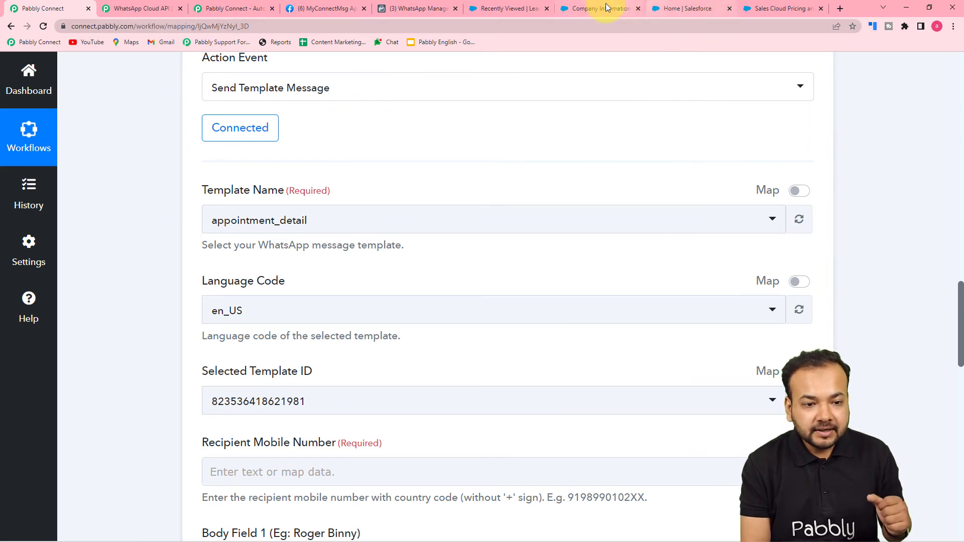
pyautogui.click(330, 5)
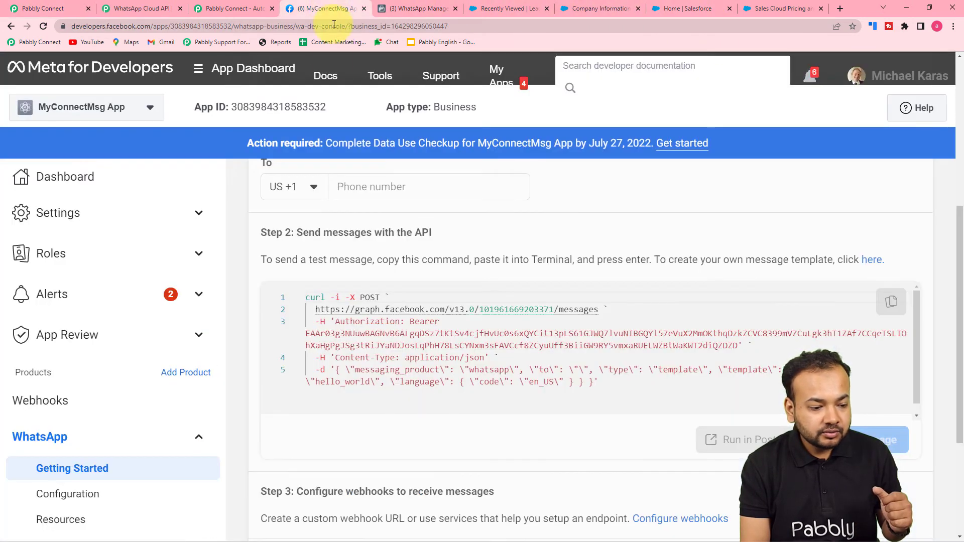
pyautogui.click(420, 8)
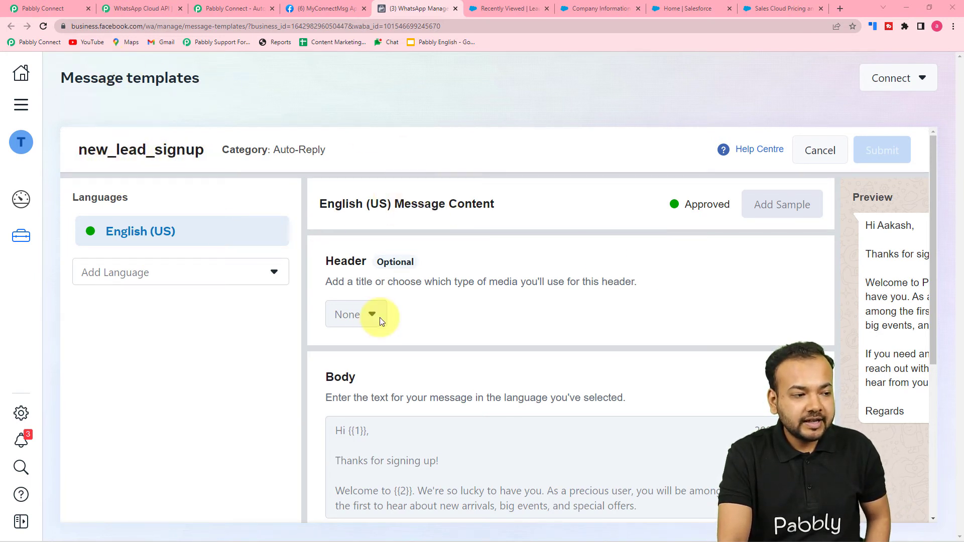
# Step: Switch to the Pabbly Connect workflow and choose new_lead_signup as the WhatsApp action's template name
pyautogui.click(56, 6)
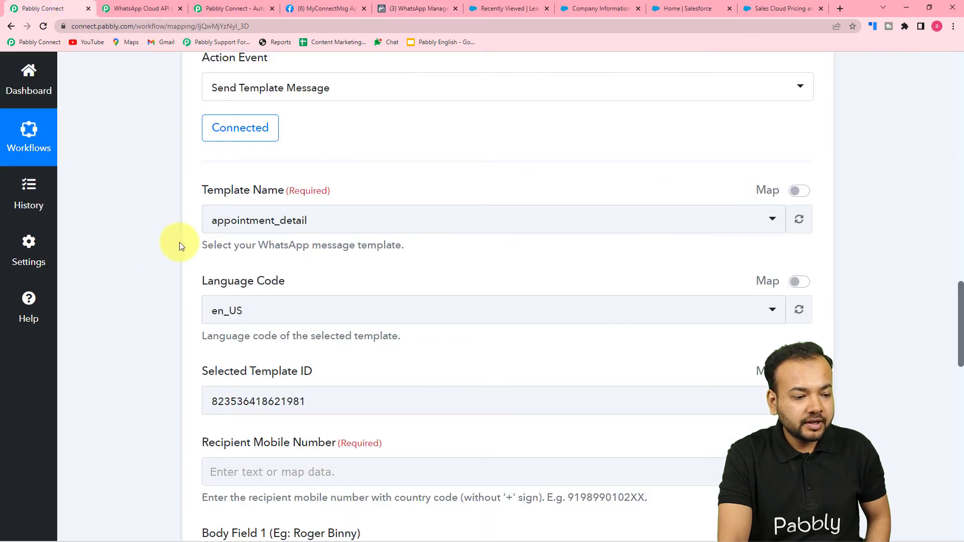
pyautogui.click(271, 226)
pyautogui.click(272, 223)
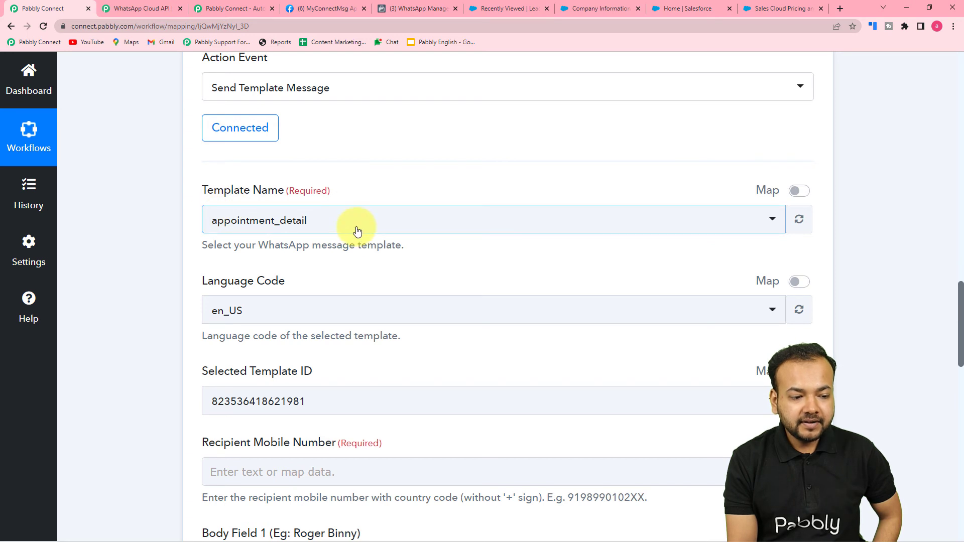
pyautogui.click(358, 231)
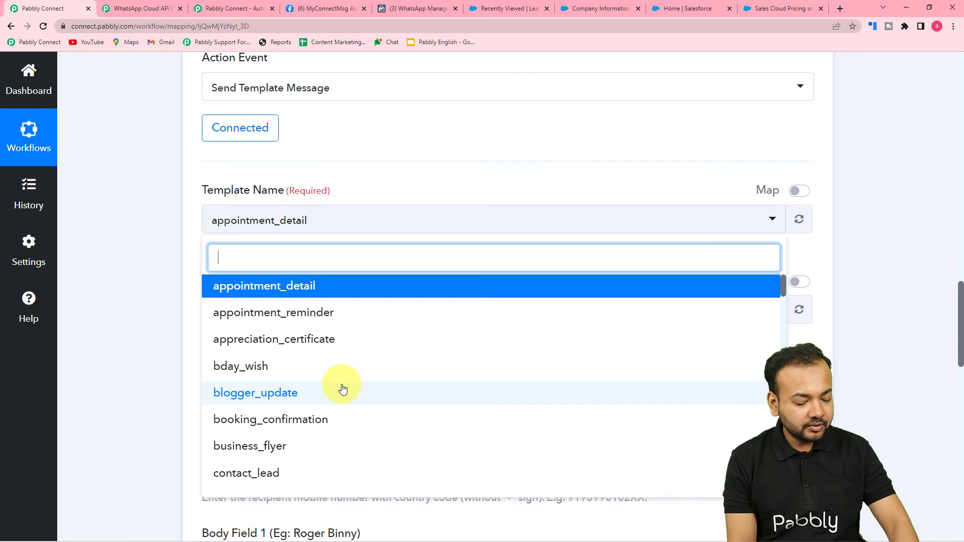
pyautogui.write('new')
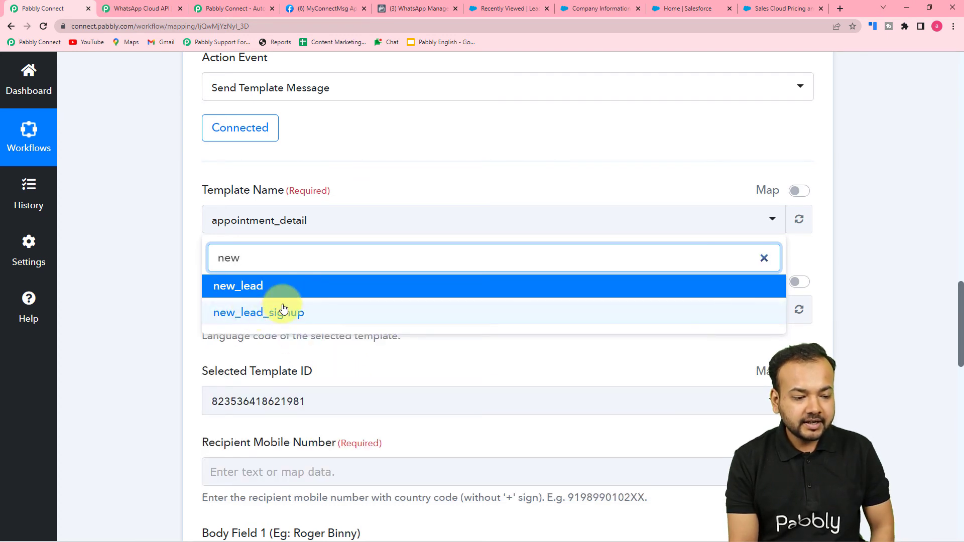
pyautogui.click(280, 313)
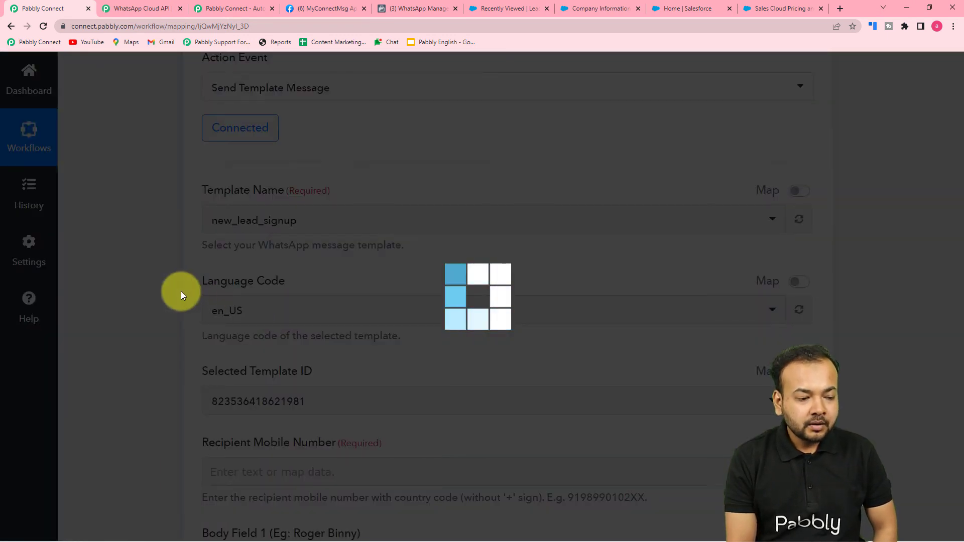
# Step: Examine the WhatsApp action's recipient and body fields and find the lead's phone number in the Salesforce trigger response
pyautogui.scroll(-3, 181, 295)
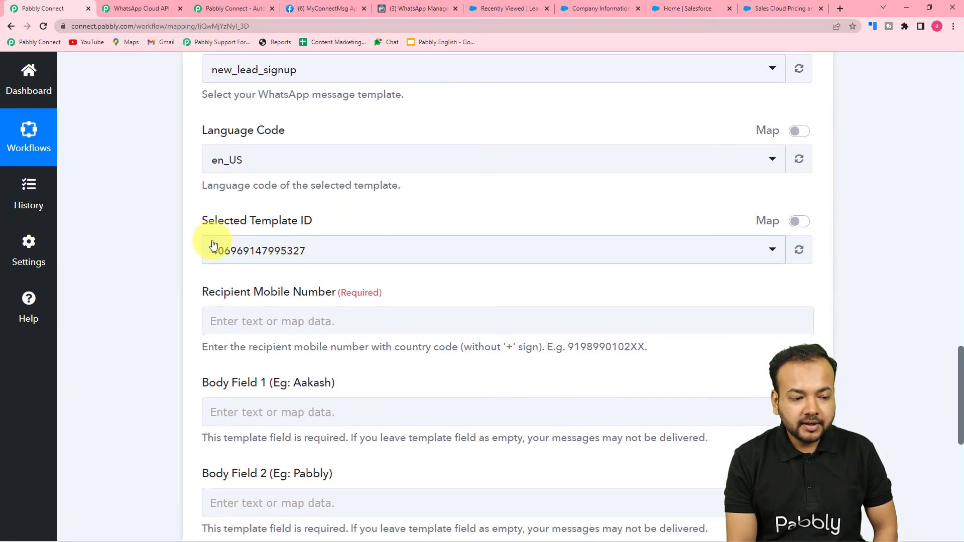
pyautogui.scroll(-2, 180, 254)
pyautogui.scroll(-2, 334, 201)
pyautogui.scroll(1, 260, 166)
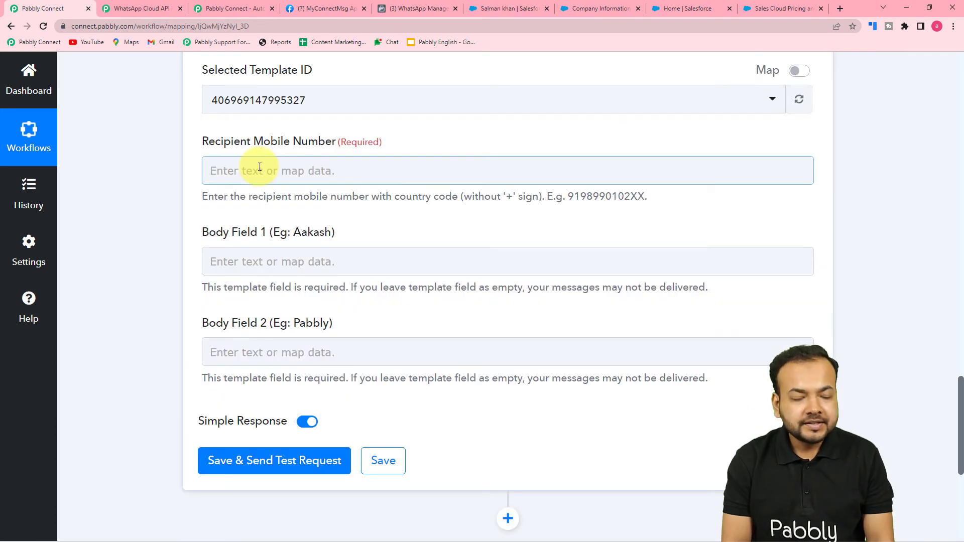
pyautogui.click(312, 173)
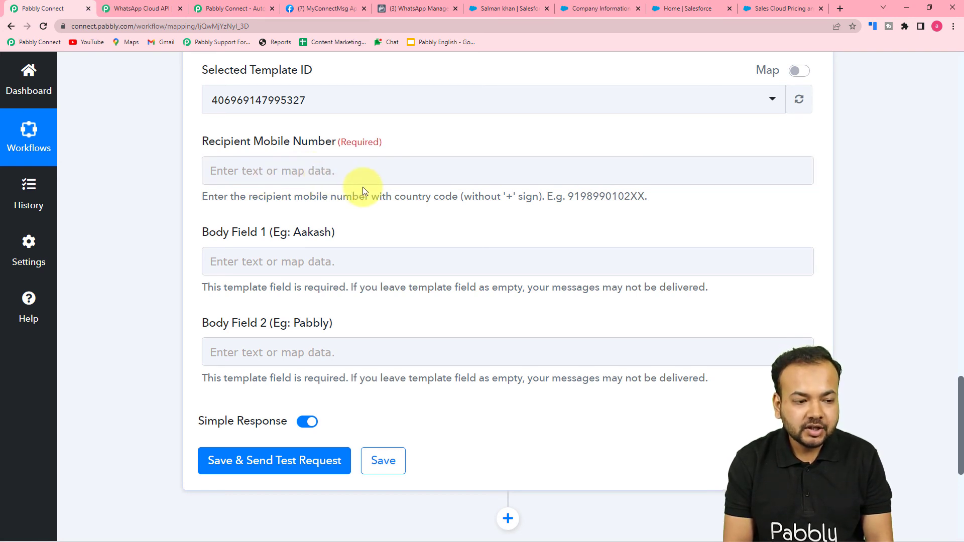
pyautogui.scroll(2, 363, 186)
pyautogui.scroll(14, 363, 187)
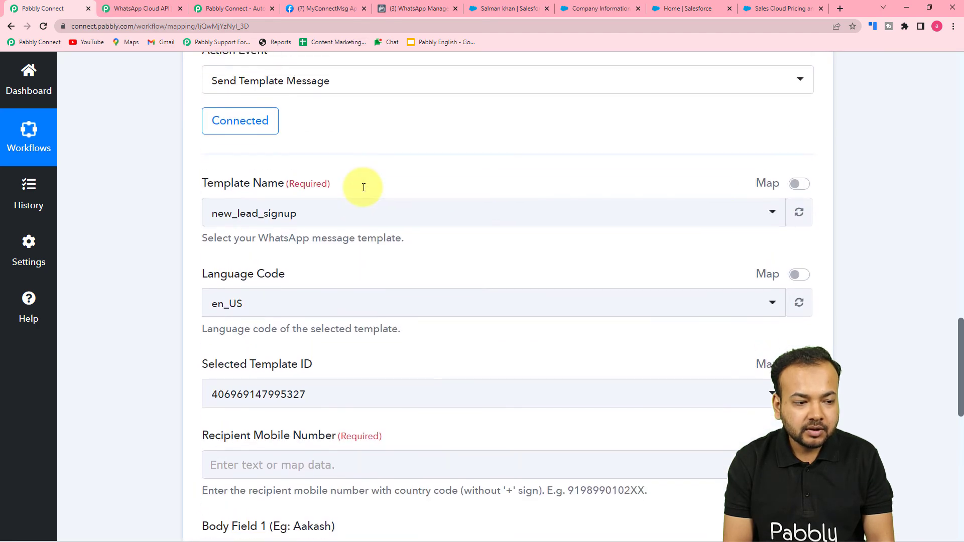
pyautogui.scroll(3, 364, 188)
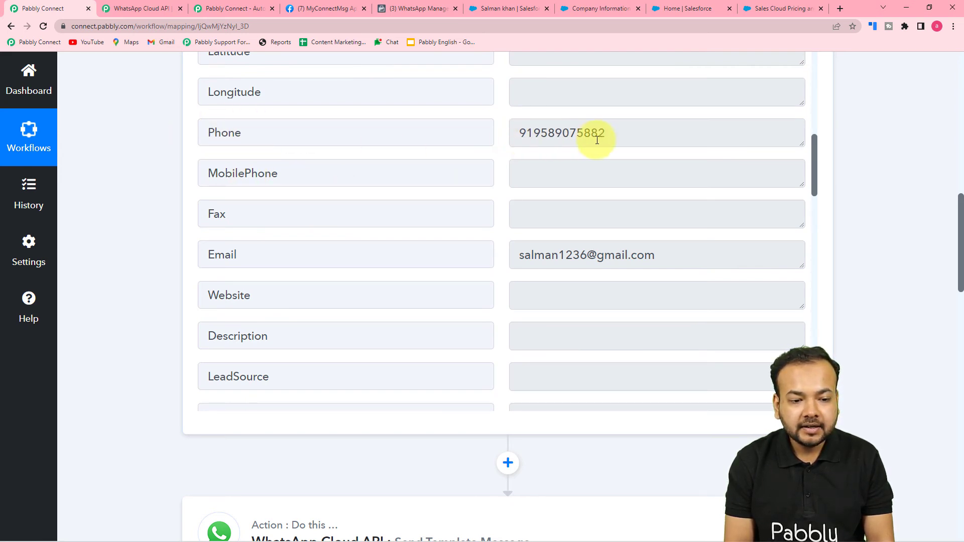
pyautogui.scroll(-15, 354, 134)
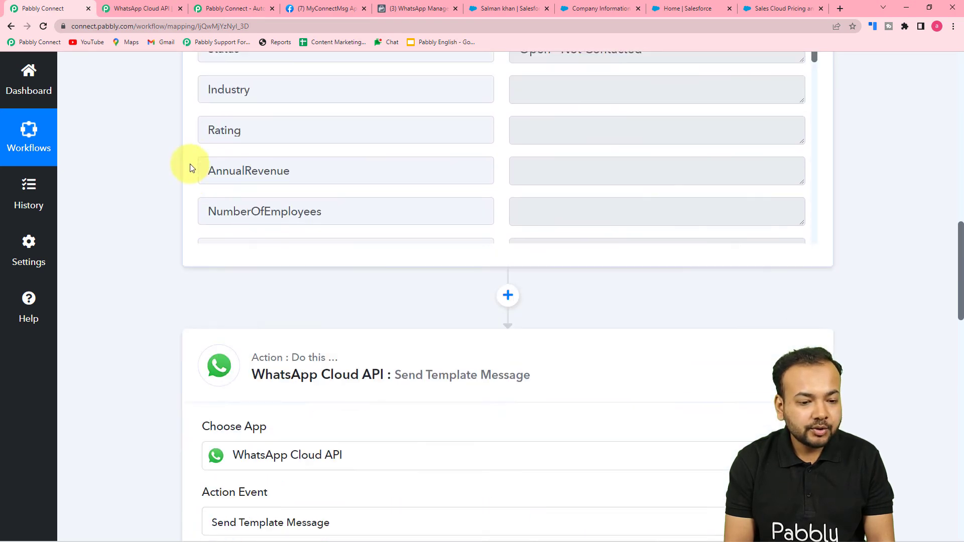
pyautogui.scroll(-6, 182, 164)
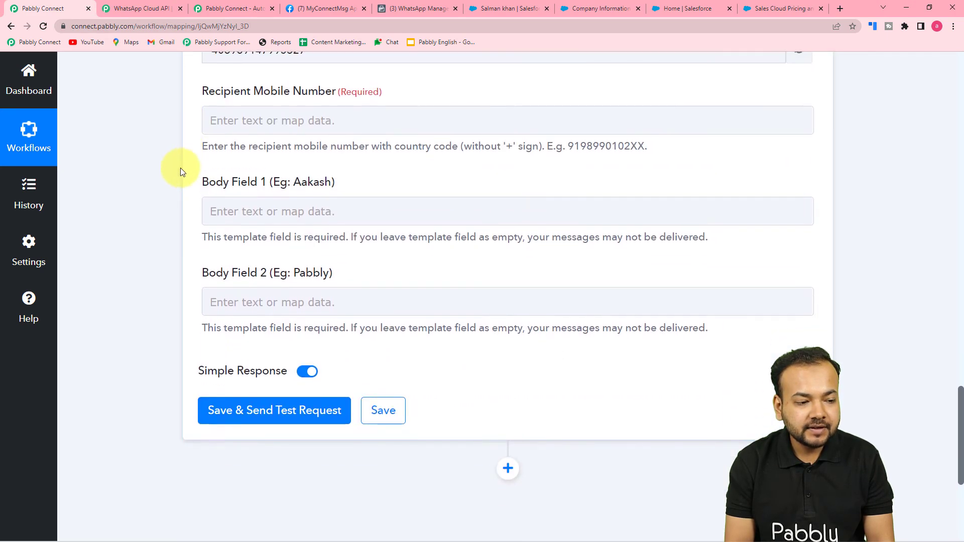
# Step: Map the Recipient Mobile Number to the Phone value from the Salesforce New Lead step
pyautogui.click(317, 119)
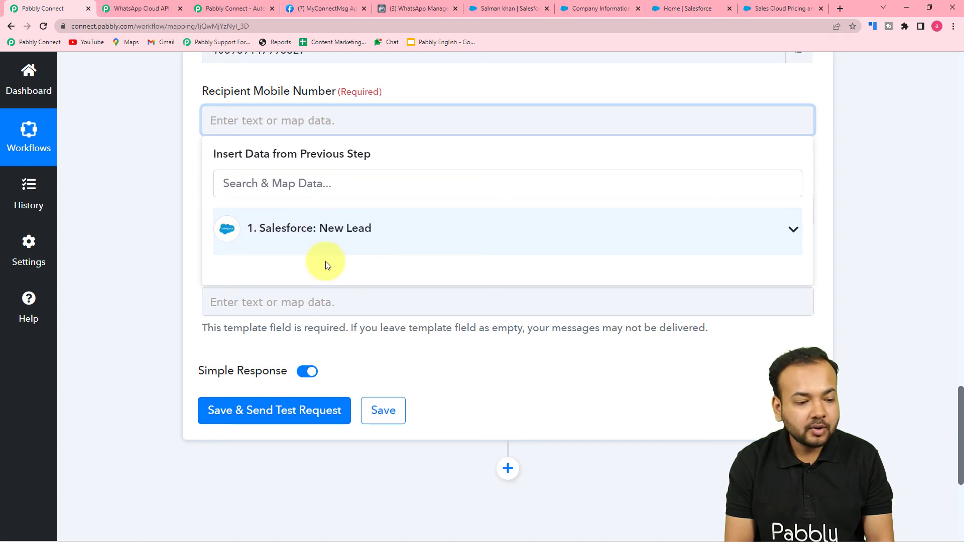
pyautogui.click(295, 237)
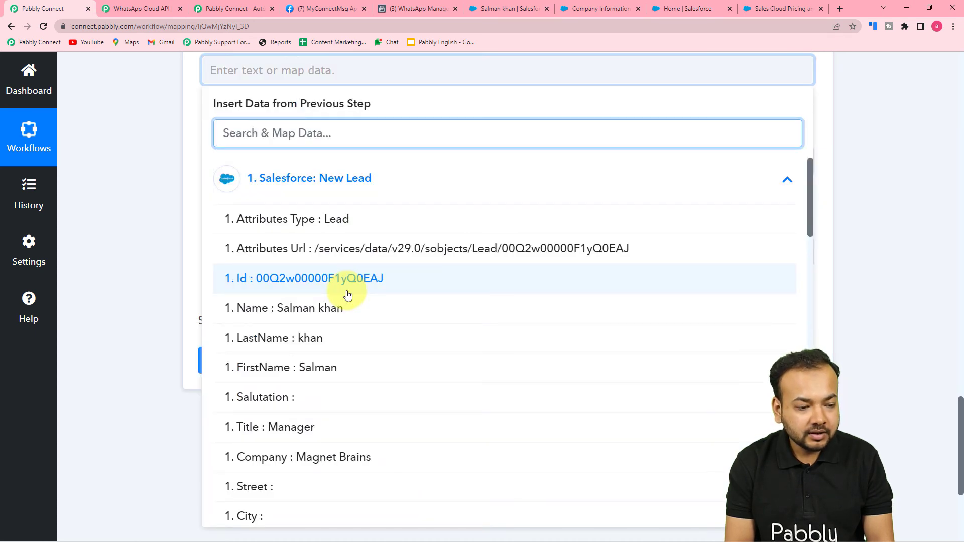
pyautogui.scroll(-6, 348, 296)
pyautogui.scroll(-1, 346, 295)
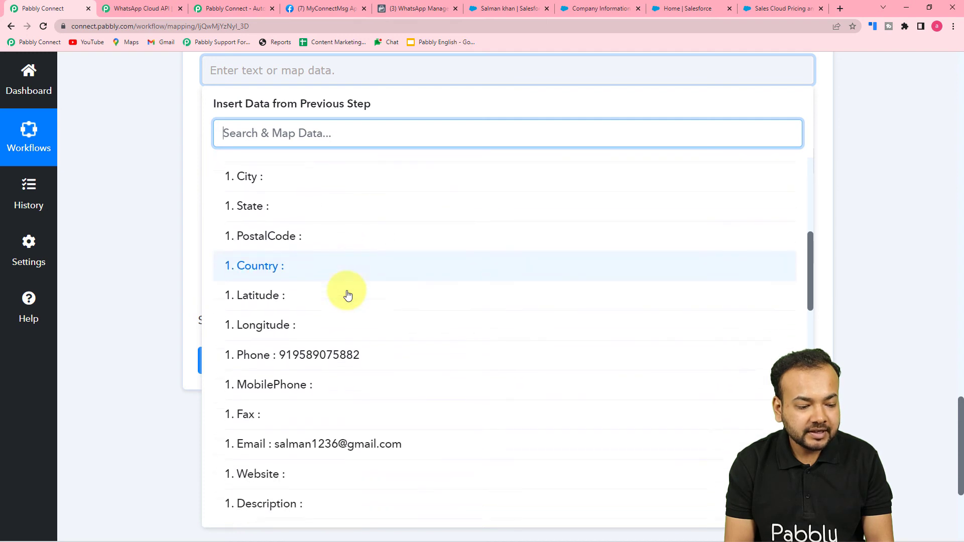
pyautogui.click(252, 344)
pyautogui.click(162, 234)
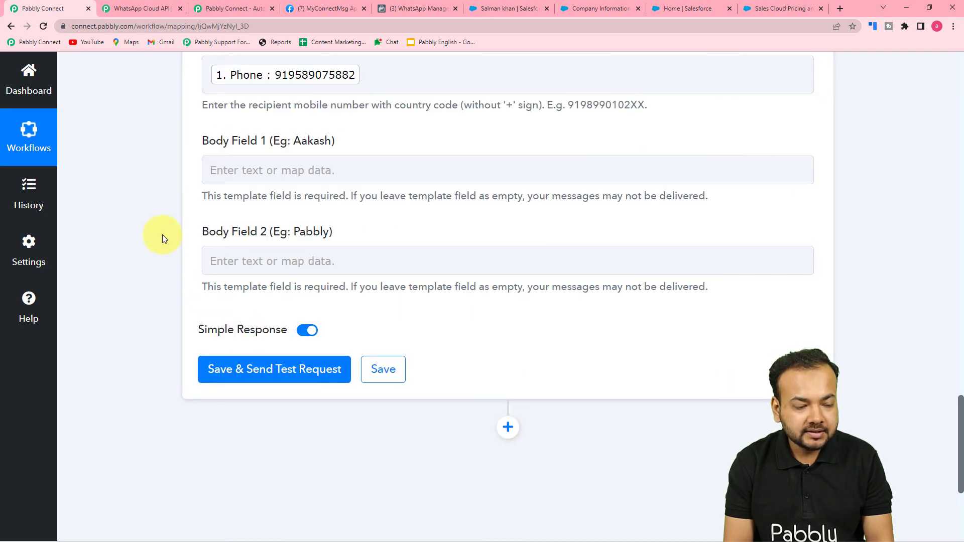
# Step: Switch to WhatsApp Manager and examine the new_lead_signup template's body placeholders against its message preview
pyautogui.scroll(1, 162, 234)
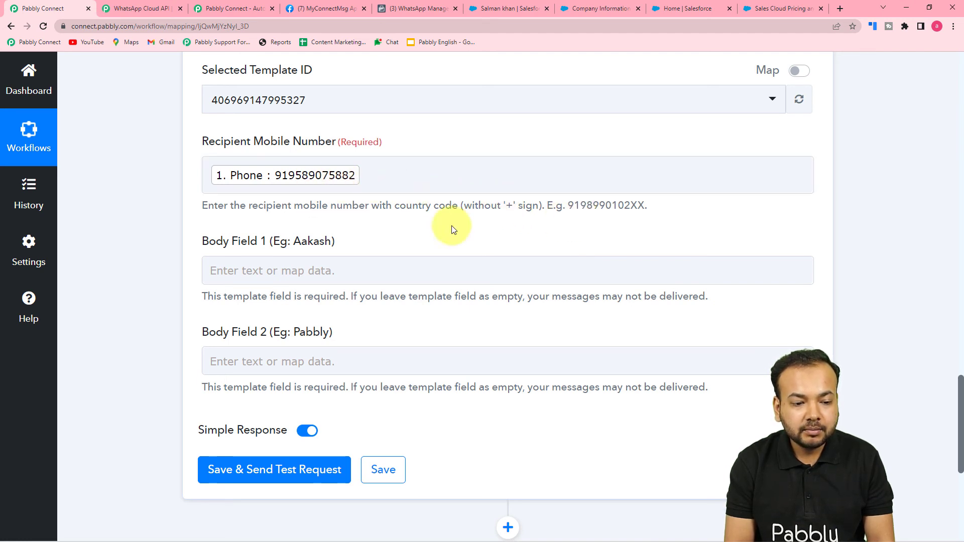
pyautogui.scroll(-2, 524, 231)
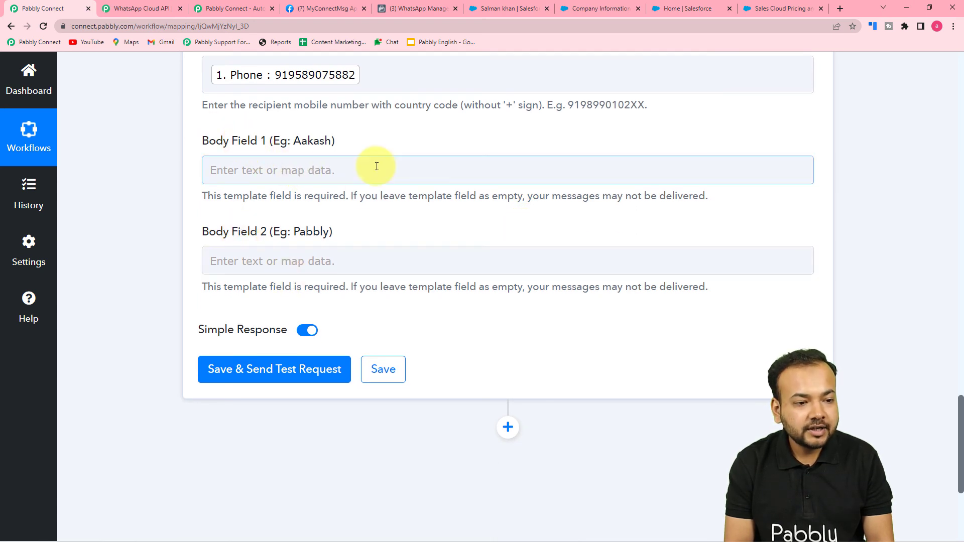
pyautogui.click(405, 9)
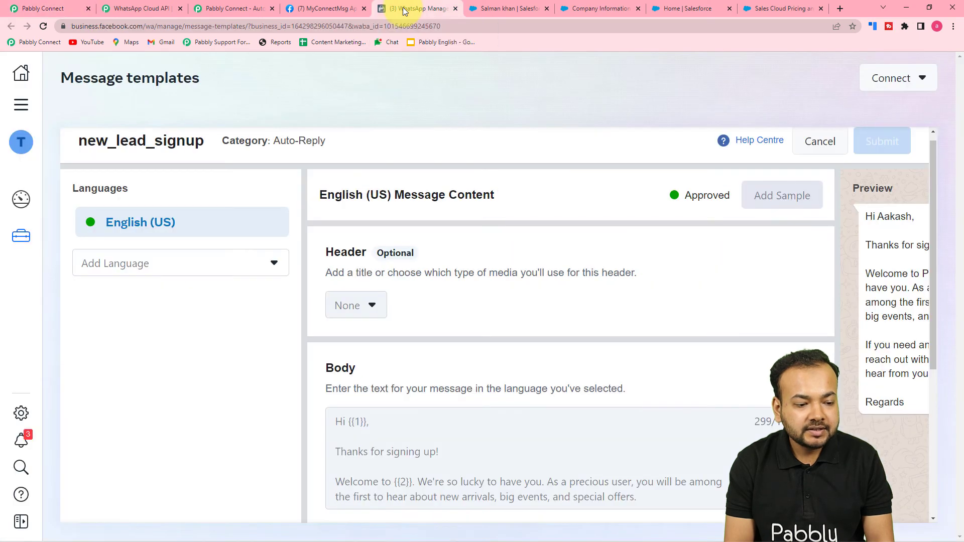
pyautogui.scroll(-3, 434, 199)
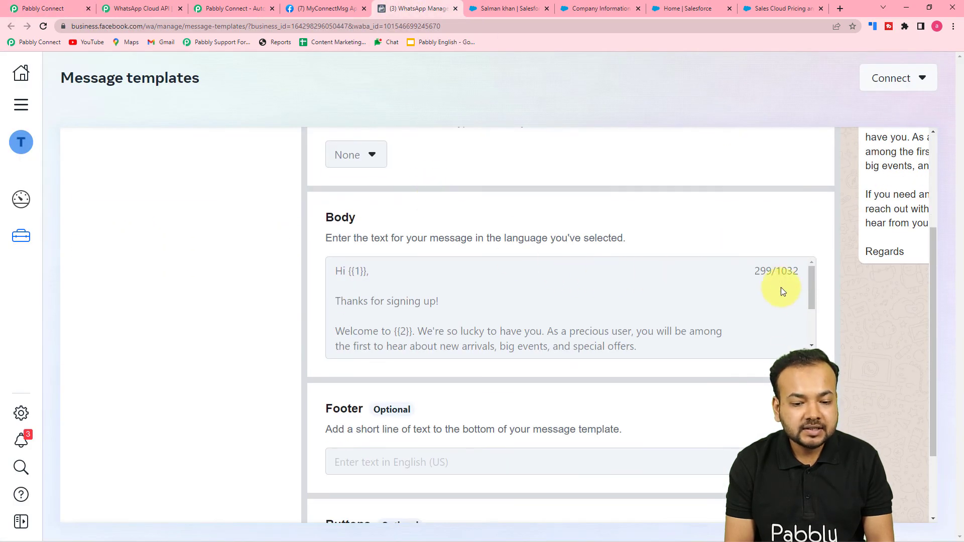
pyautogui.moveTo(811, 287)
pyautogui.mouseDown()
pyautogui.moveTo(812, 318)
pyautogui.moveTo(811, 288)
pyautogui.mouseUp()
pyautogui.click(810, 264)
pyautogui.click(811, 265)
pyautogui.scroll(-1, 383, 327)
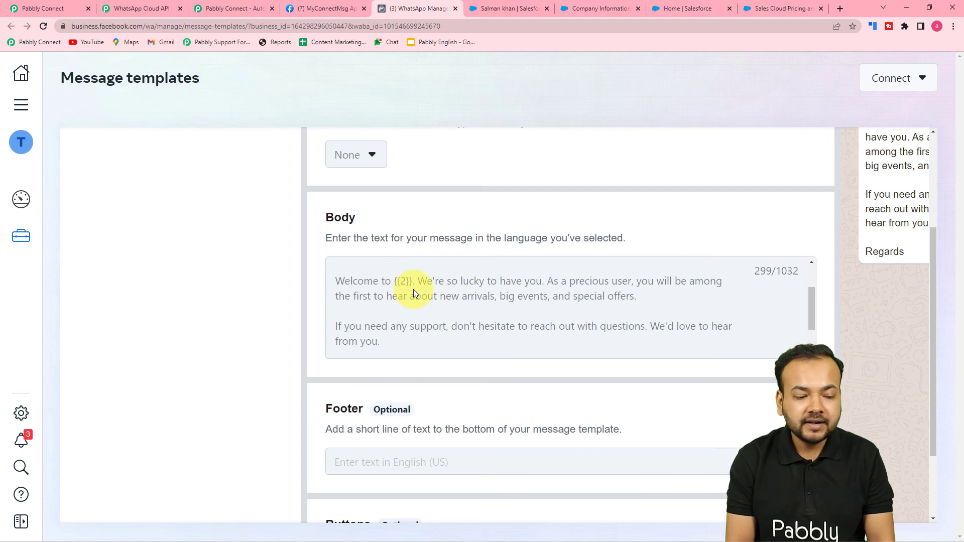
pyautogui.scroll(1, 414, 289)
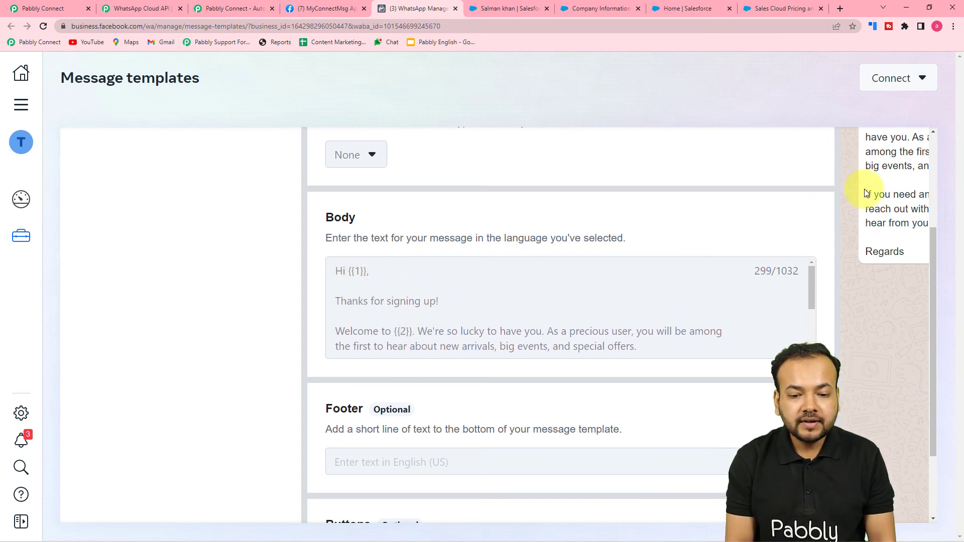
pyautogui.scroll(-2, 854, 415)
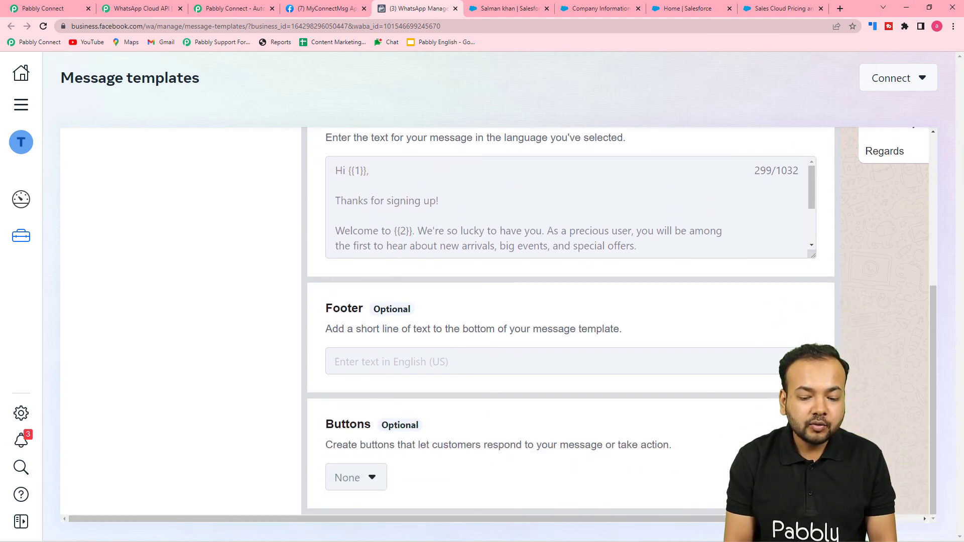
pyautogui.hscroll(3, 774, 253)
pyautogui.scroll(5, 774, 254)
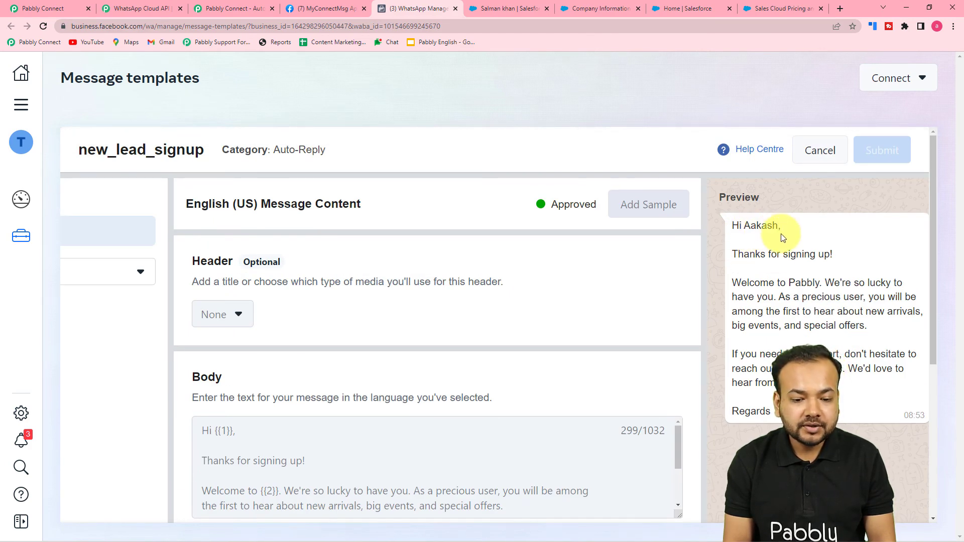
pyautogui.scroll(-2, 786, 296)
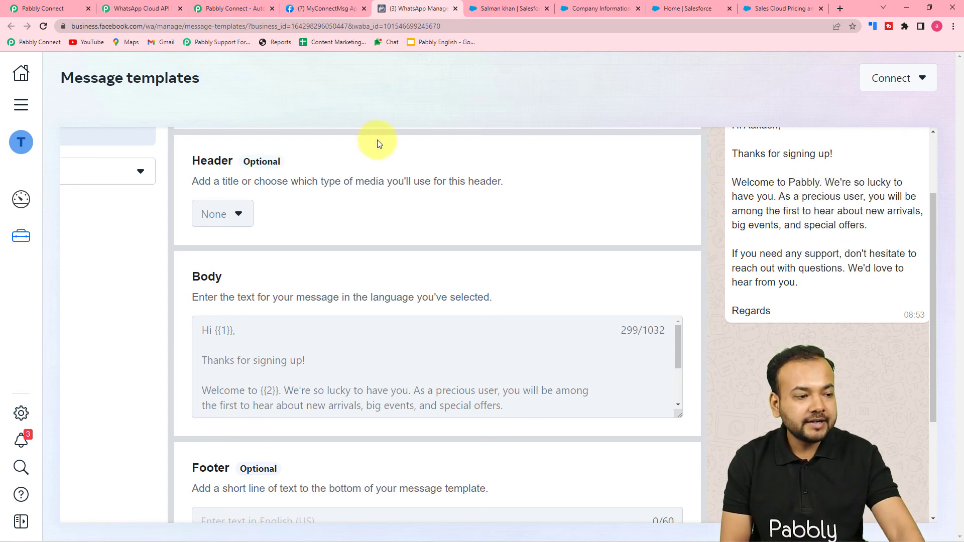
pyautogui.scroll(-2, 553, 211)
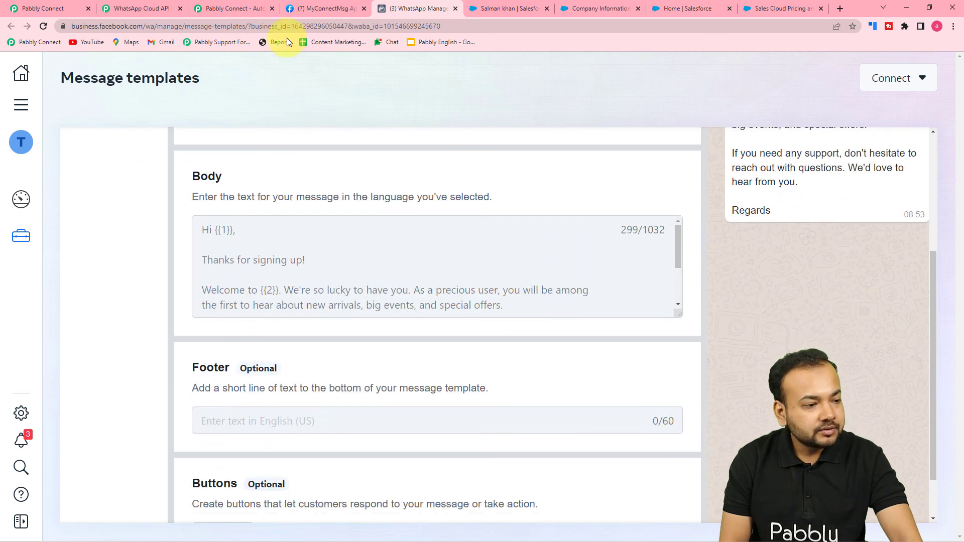
pyautogui.scroll(3, 800, 230)
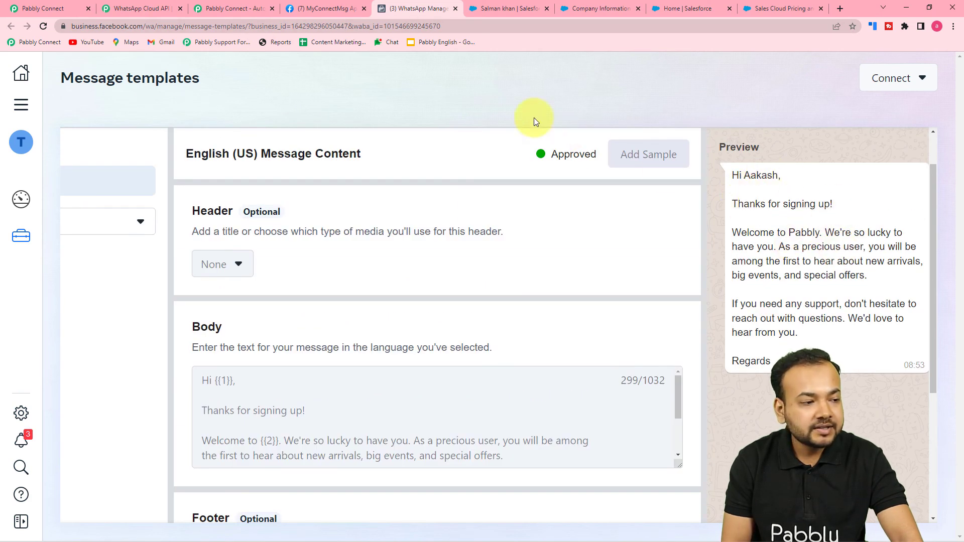
# Step: Switch to the Pabbly Connect workflow and map Body Field 1 to the Name value from the Salesforce New Lead step
pyautogui.click(60, 9)
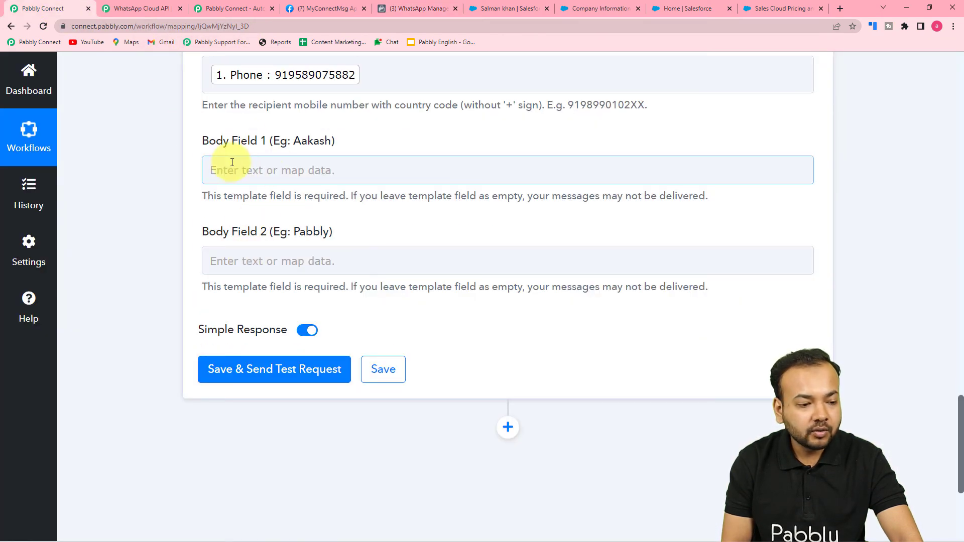
pyautogui.click(274, 164)
pyautogui.click(277, 284)
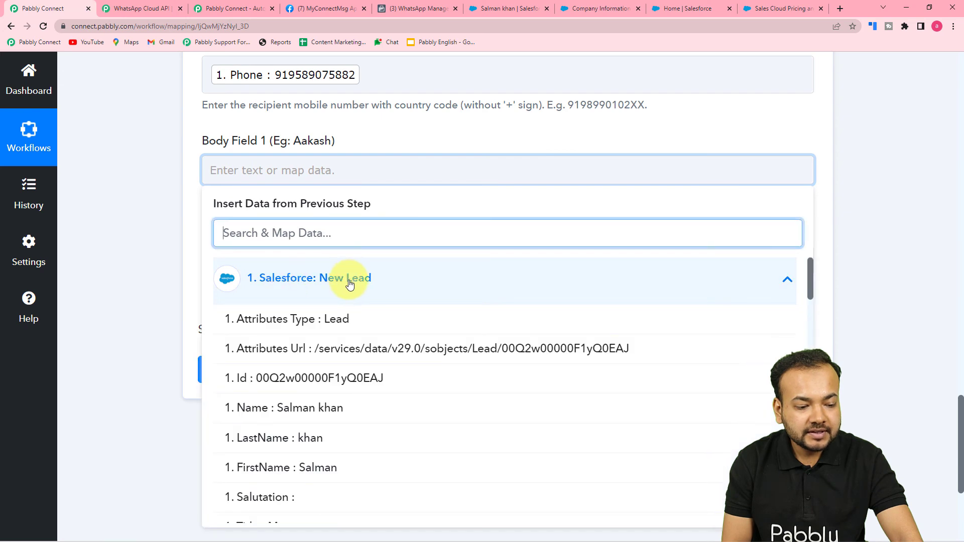
pyautogui.scroll(-1, 290, 396)
pyautogui.click(303, 365)
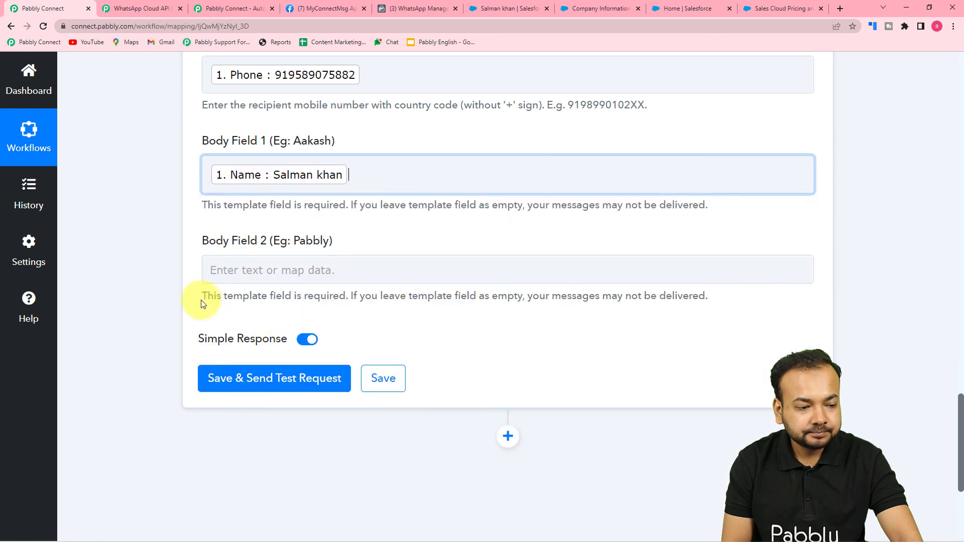
pyautogui.click(163, 273)
# Step: Set Body Field 2 of the WhatsApp action to the fixed text Pabbly
pyautogui.click(268, 275)
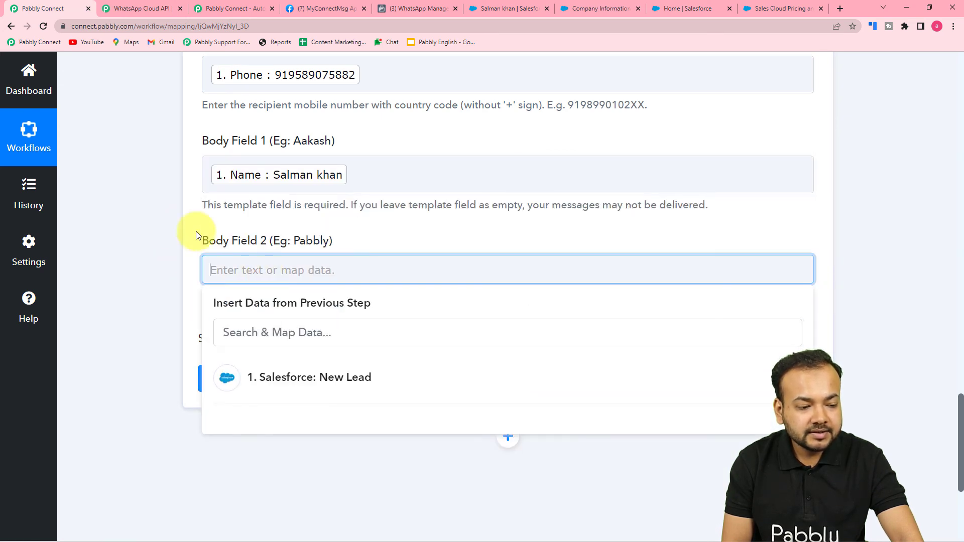
pyautogui.write('Pabblg')
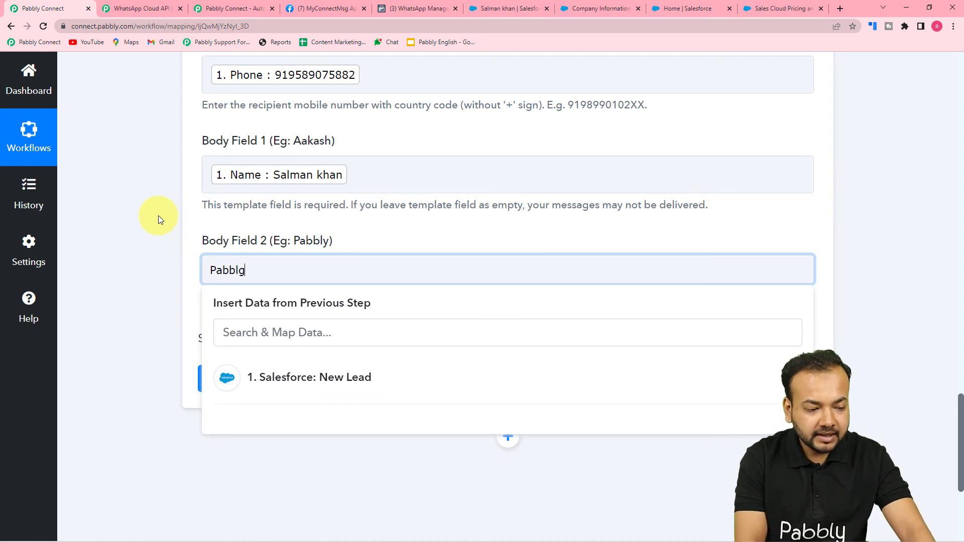
pyautogui.press('BackSpace')
pyautogui.write('y')
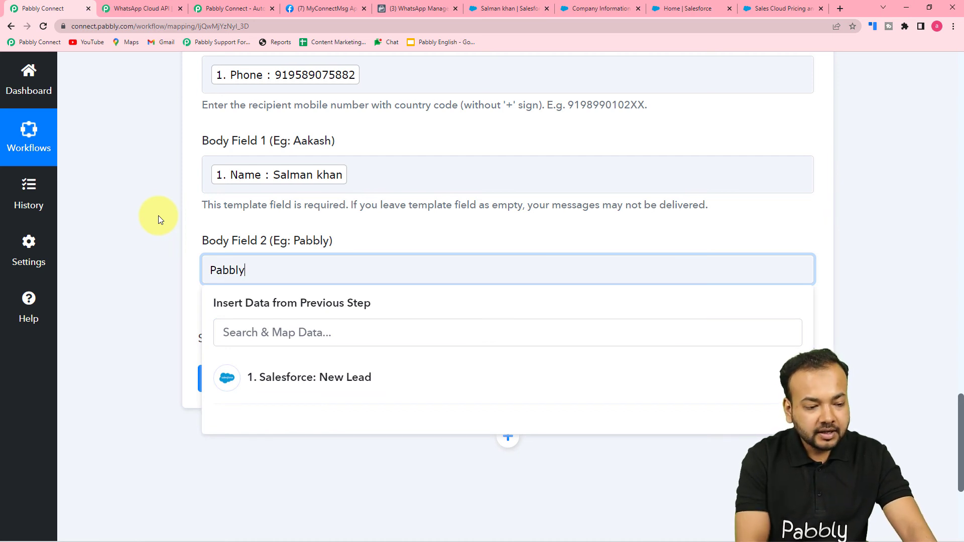
pyautogui.click(158, 216)
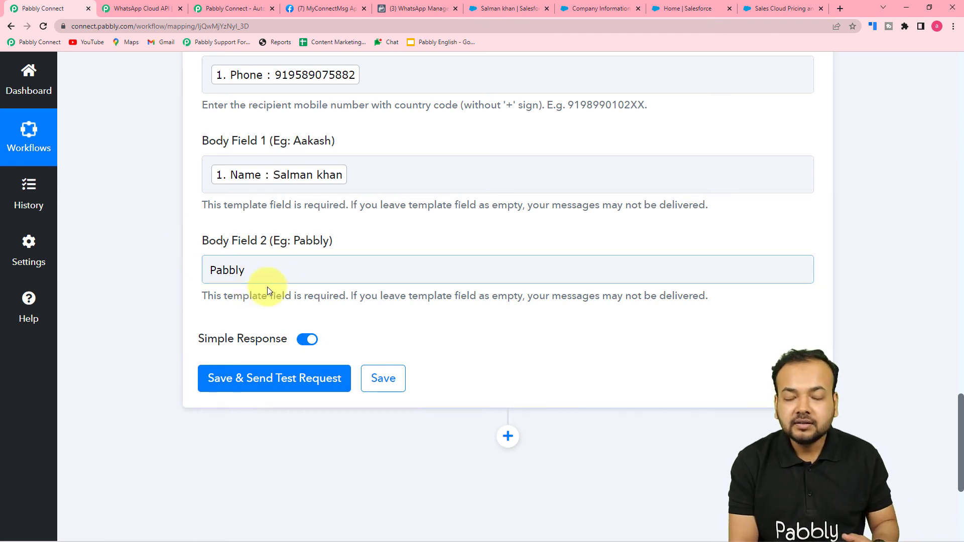
pyautogui.click(223, 273)
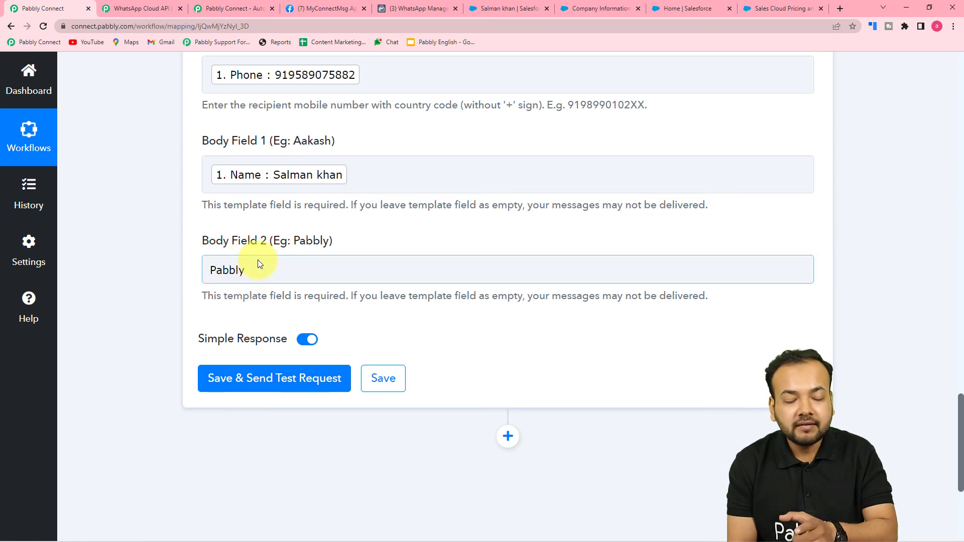
pyautogui.click(221, 288)
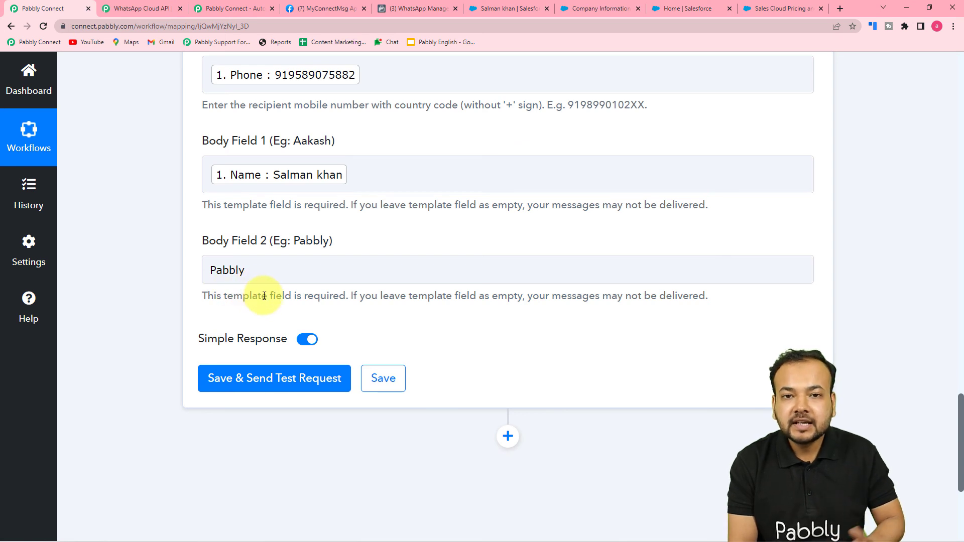
pyautogui.click(223, 272)
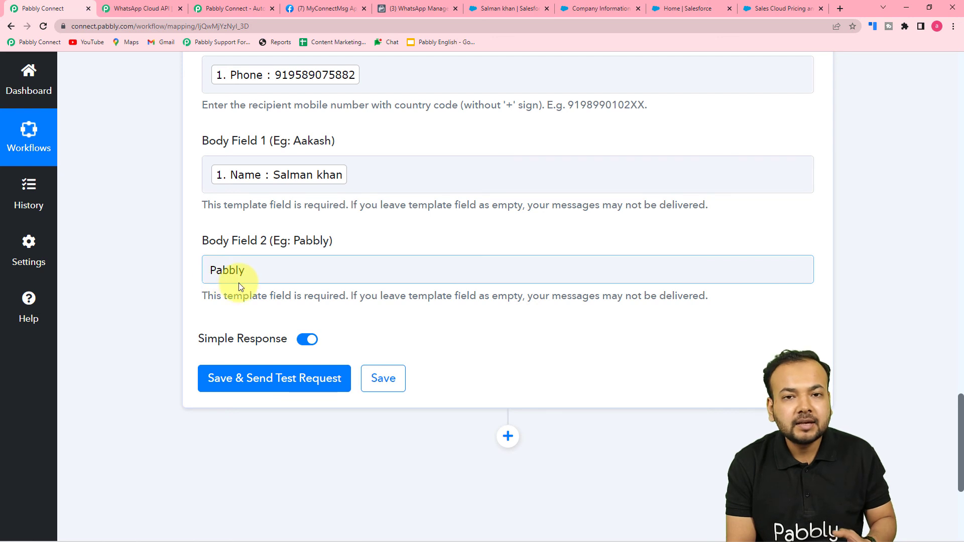
pyautogui.click(163, 217)
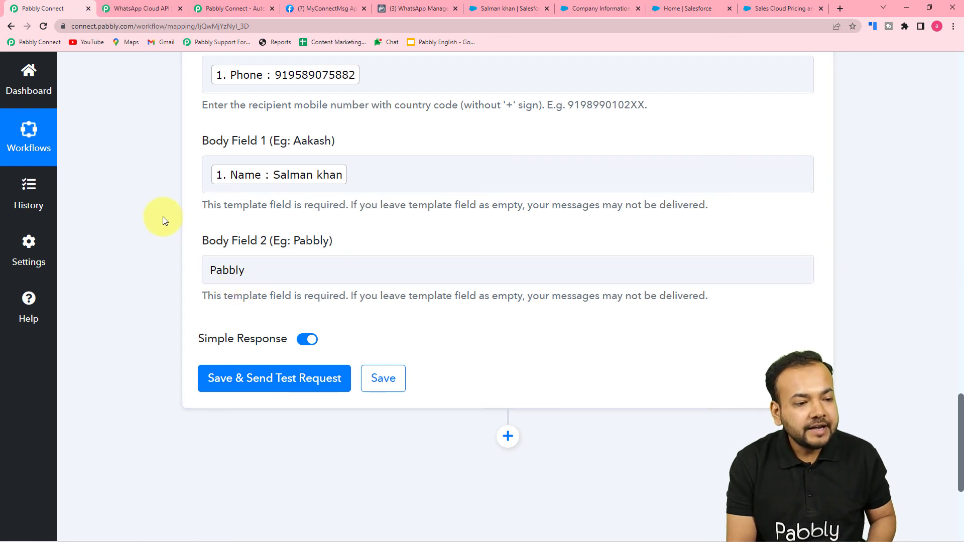
# Step: Check the WhatsApp Web inbox, return to Pabbly Connect, and save the WhatsApp action while sending a test request
pyautogui.scroll(1, 163, 220)
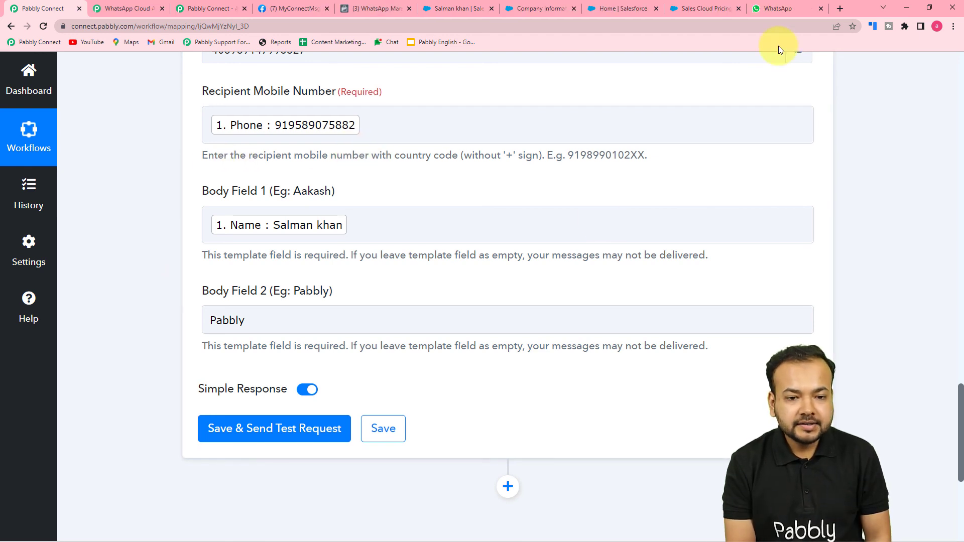
pyautogui.click(768, 7)
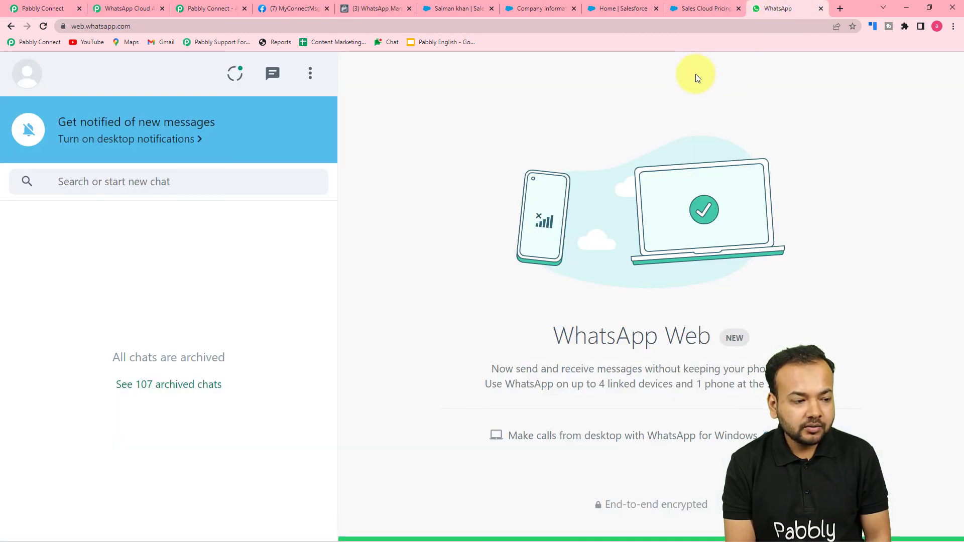
pyautogui.click(26, 7)
pyautogui.click(216, 429)
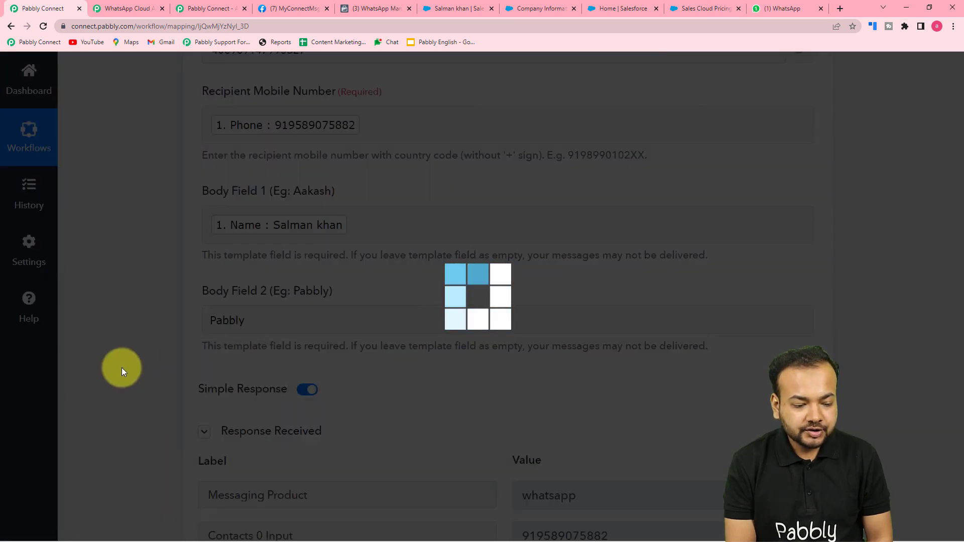
pyautogui.scroll(-3, 121, 368)
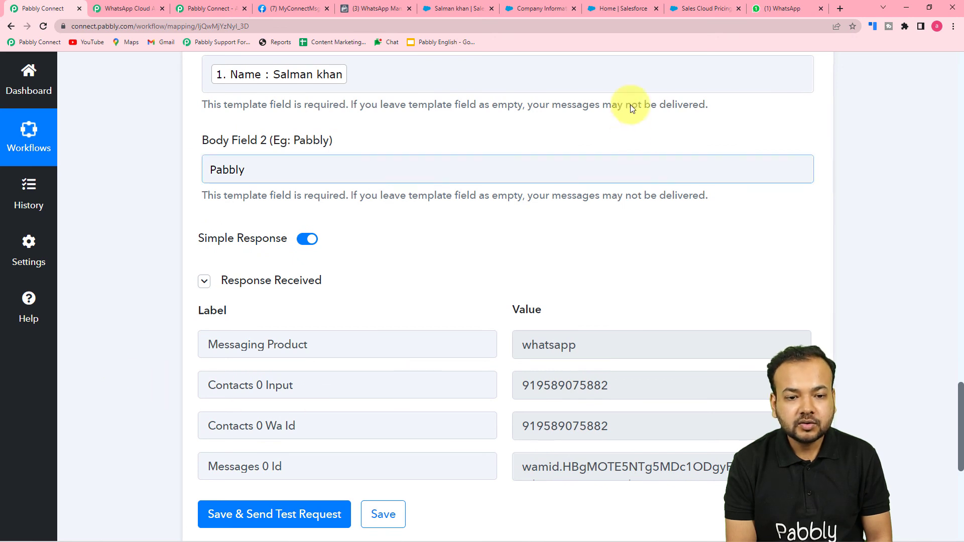
# Step: Switch to WhatsApp Web, open the Pabbly Office chat, and compare the received message with the template in WhatsApp Manager
pyautogui.click(783, 9)
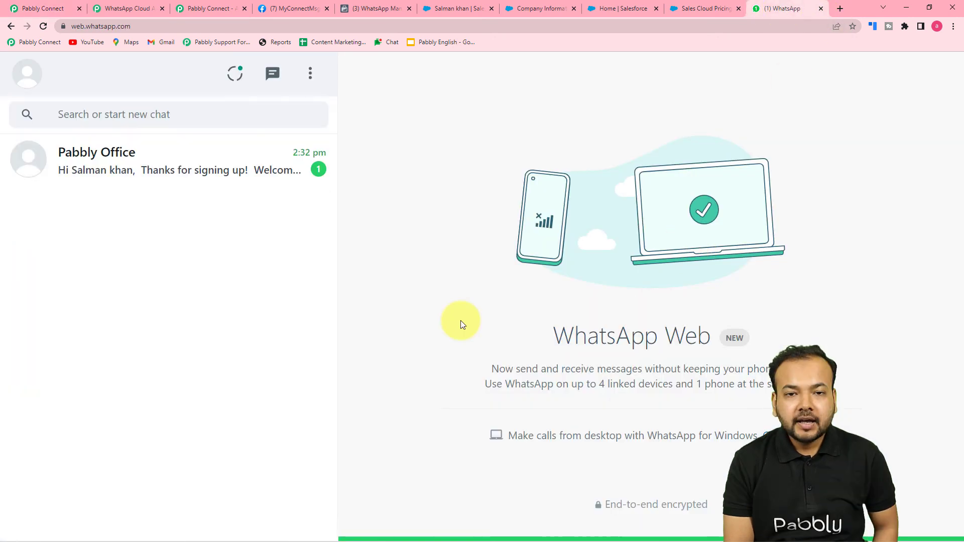
pyautogui.click(200, 166)
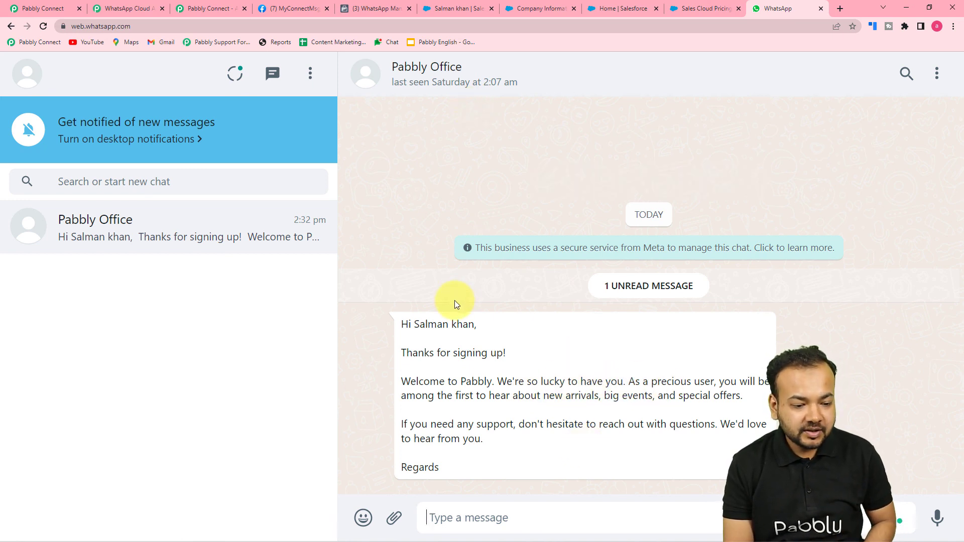
pyautogui.click(378, 9)
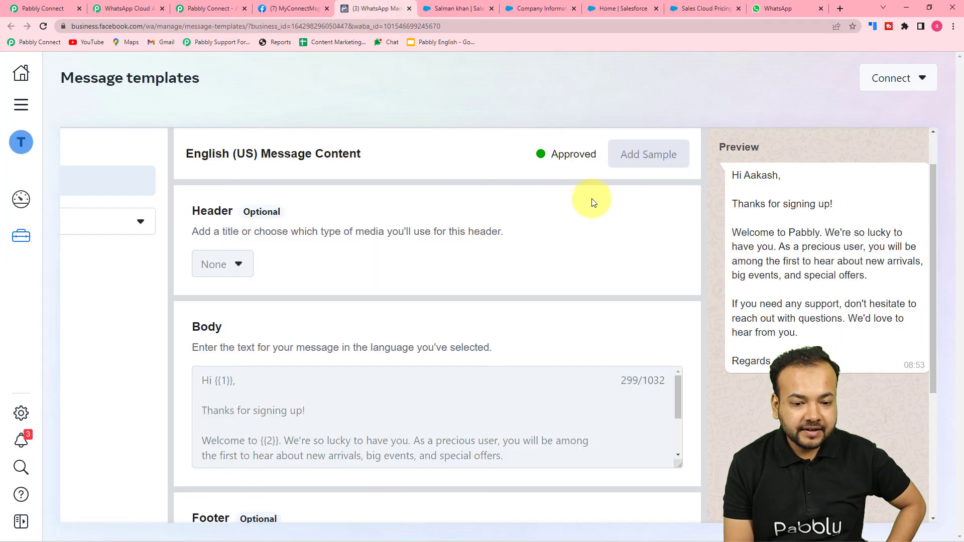
pyautogui.scroll(-2, 221, 354)
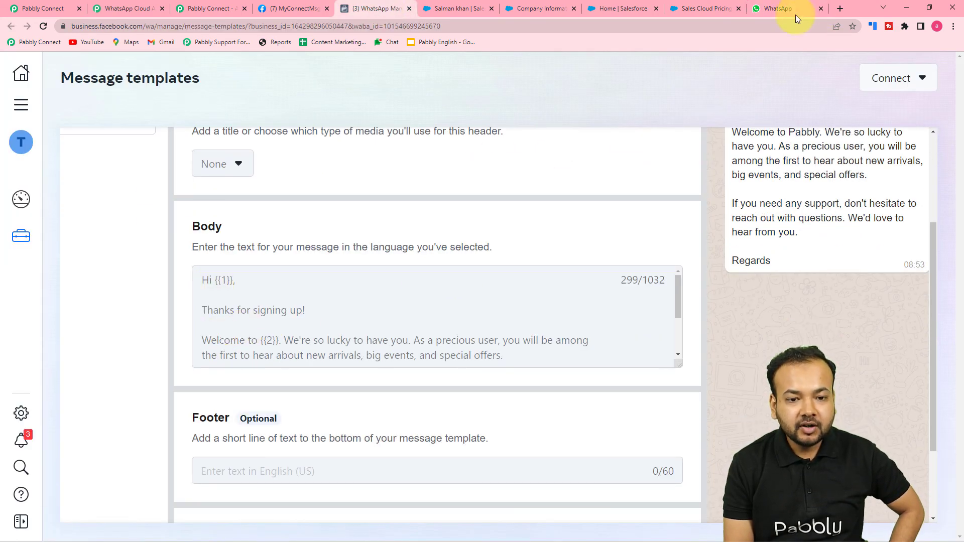
pyautogui.click(776, 9)
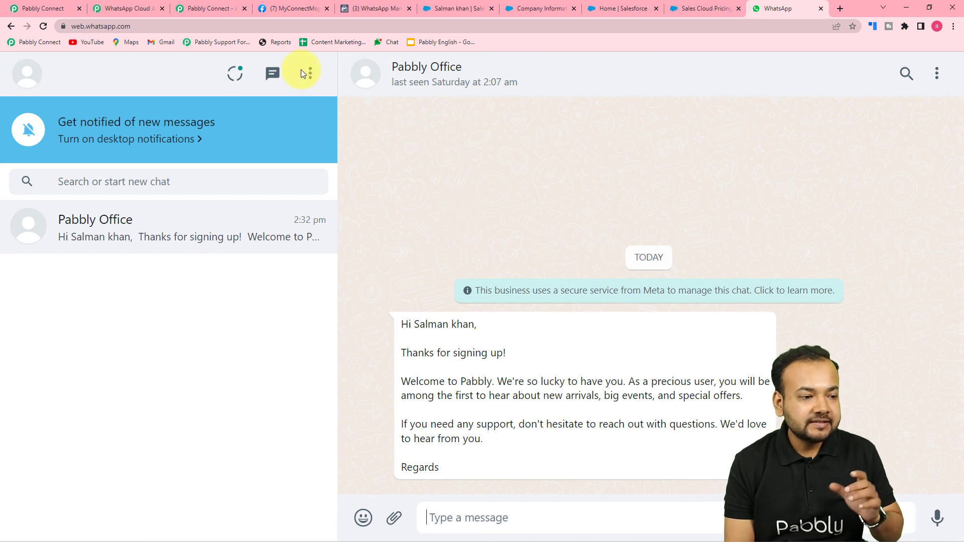
# Step: Return to the Pabbly Connect workflow and collapse the WhatsApp Cloud API action and the Salesforce New Lead trigger
pyautogui.click(213, 5)
pyautogui.click(46, 8)
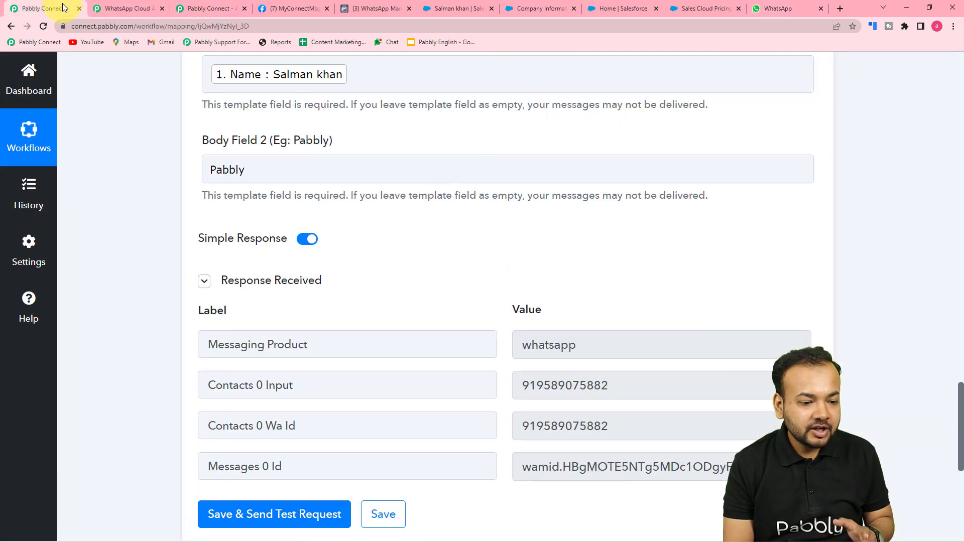
pyautogui.scroll(5, 669, 304)
pyautogui.scroll(10, 670, 304)
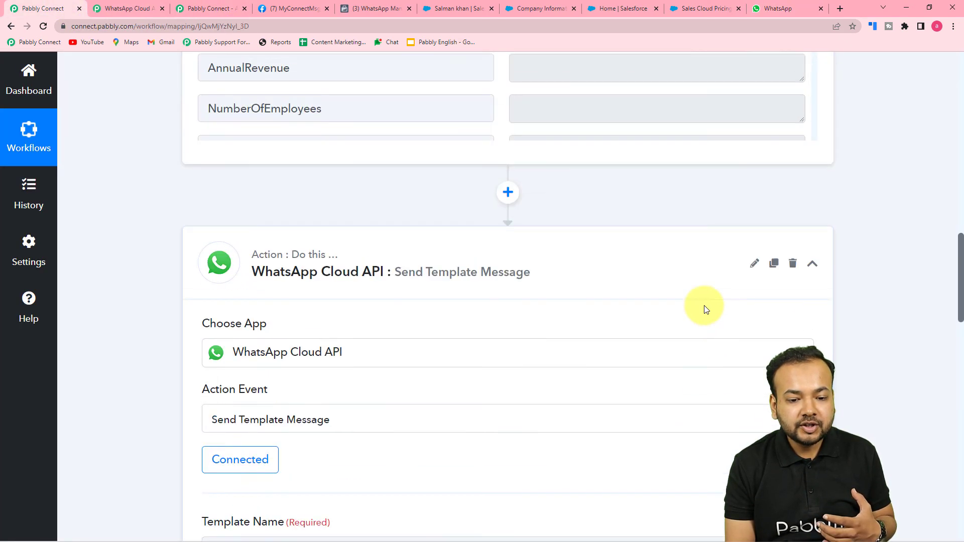
pyautogui.click(807, 285)
pyautogui.scroll(15, 911, 305)
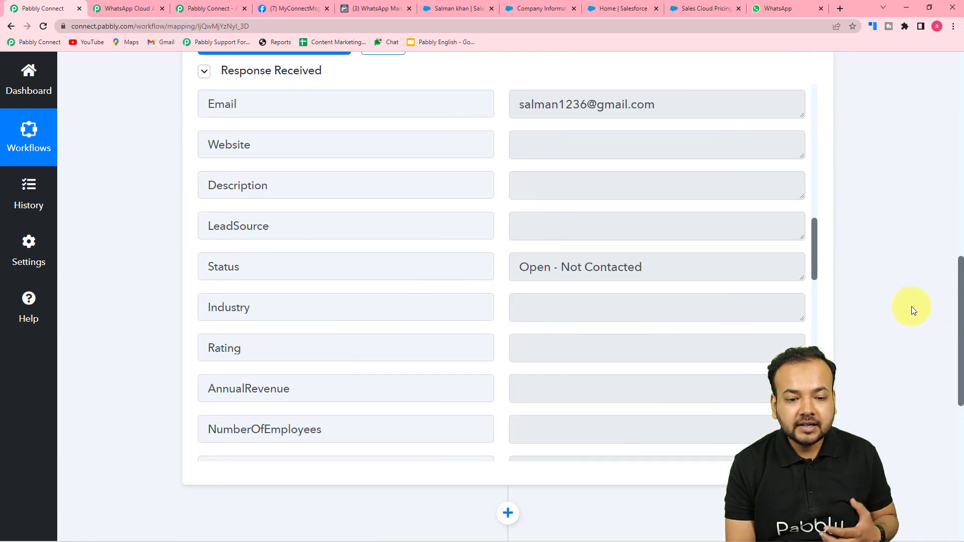
pyautogui.scroll(2, 863, 231)
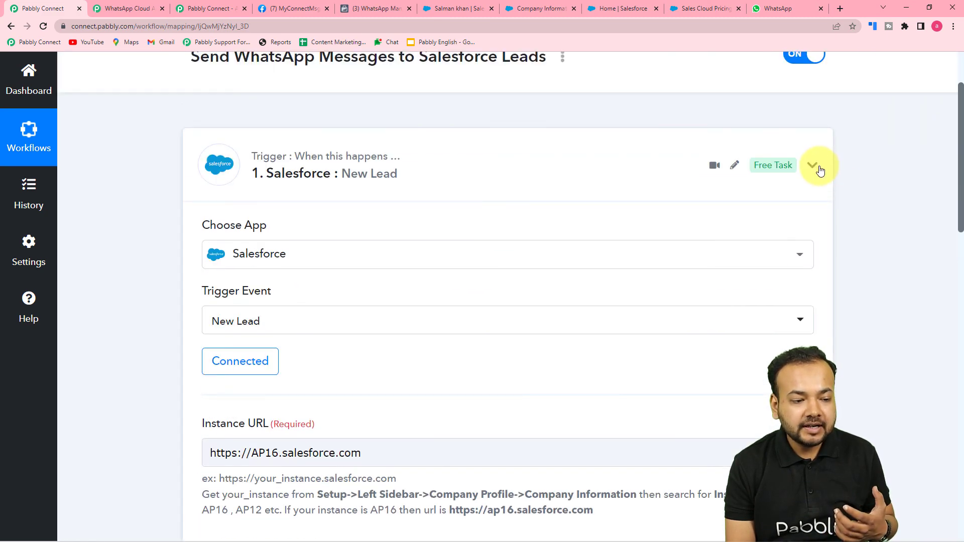
pyautogui.click(815, 167)
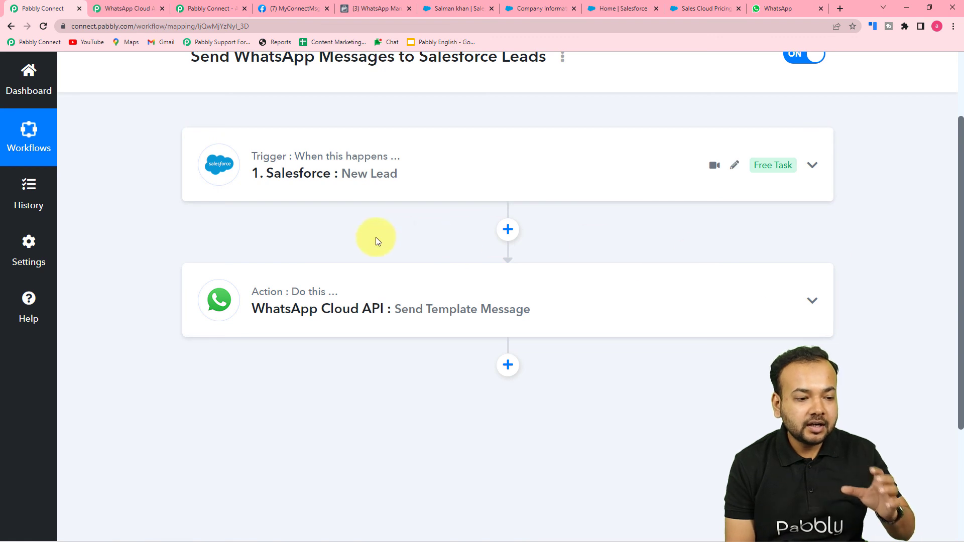